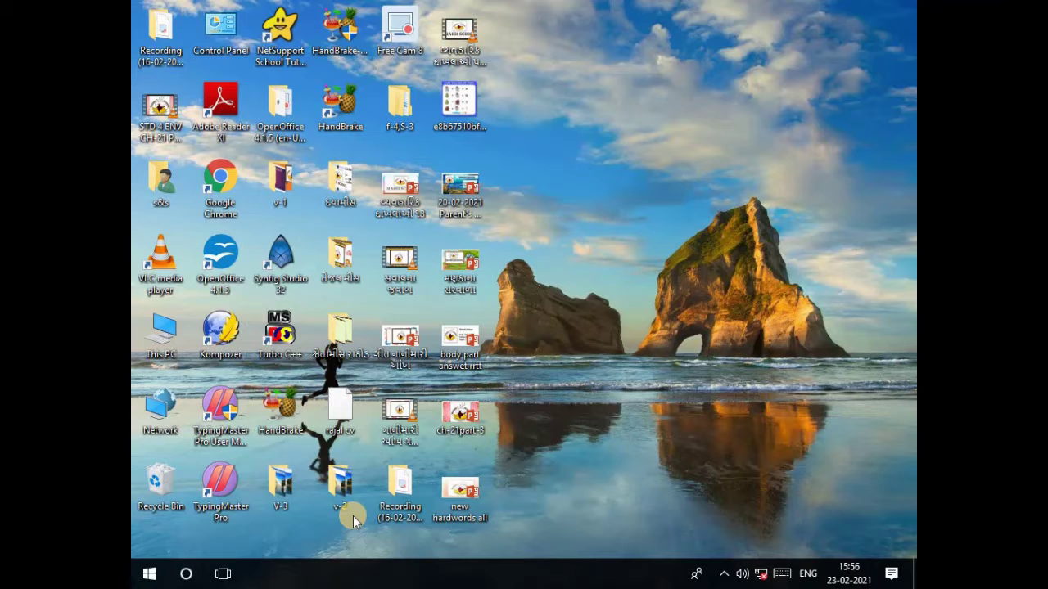
# Step: Search the system for Paint, open the desktop app and maximize its window
pyautogui.click(184, 576)
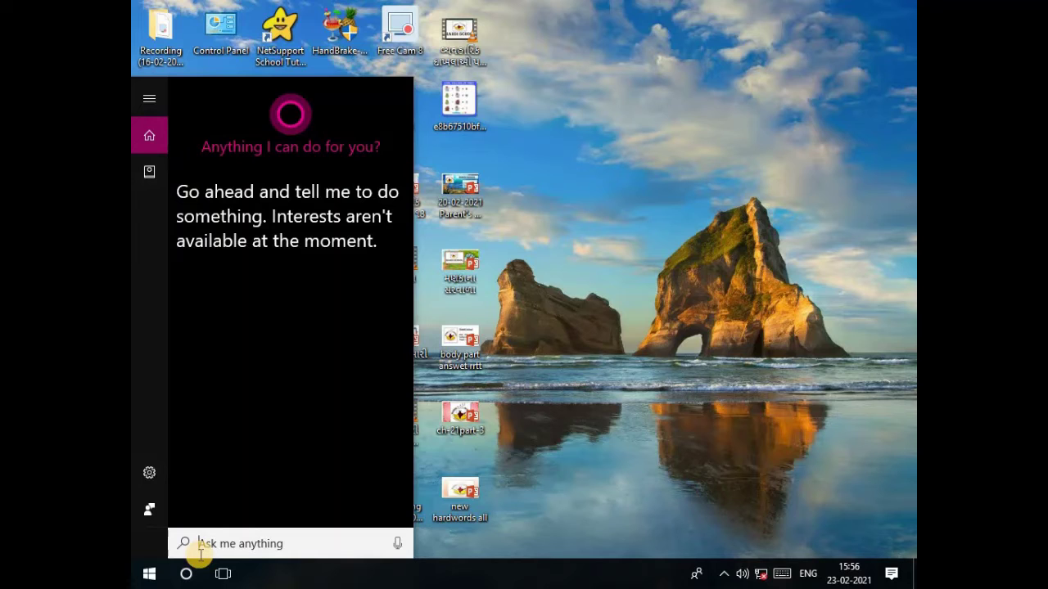
pyautogui.write('PAINT')
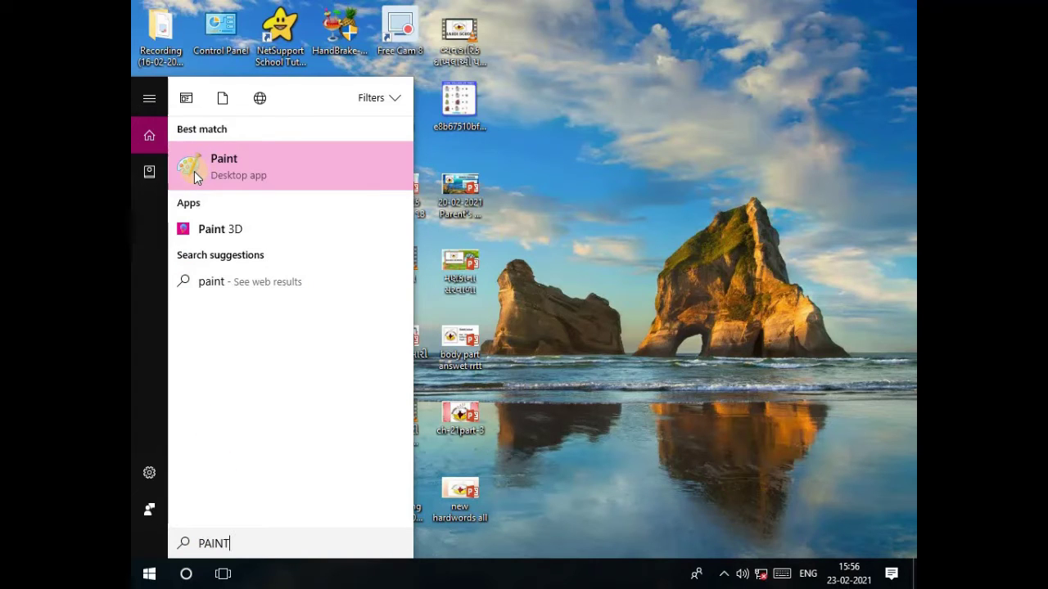
pyautogui.click(231, 165)
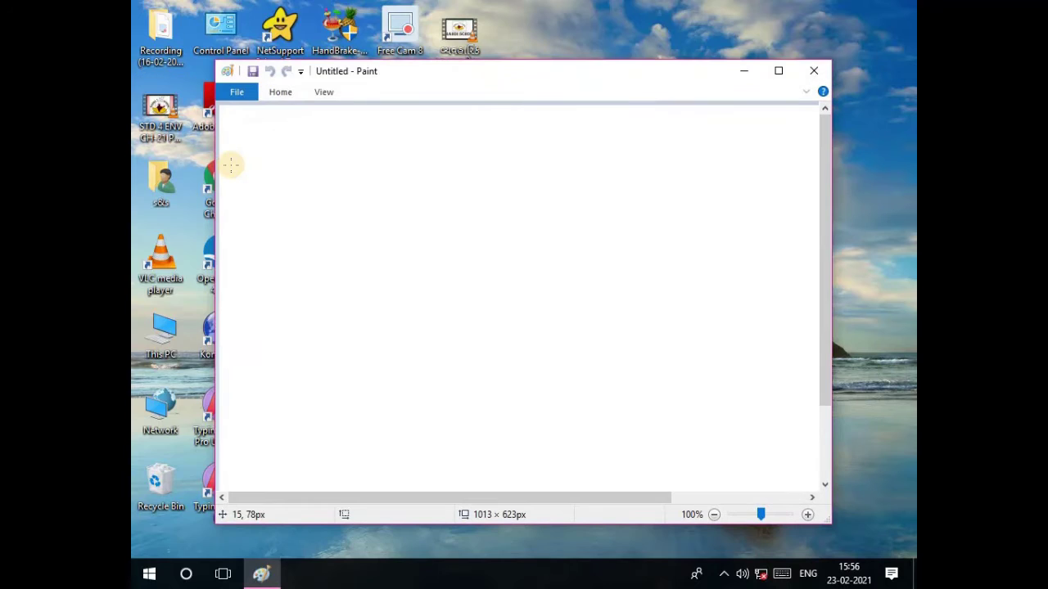
pyautogui.click(776, 72)
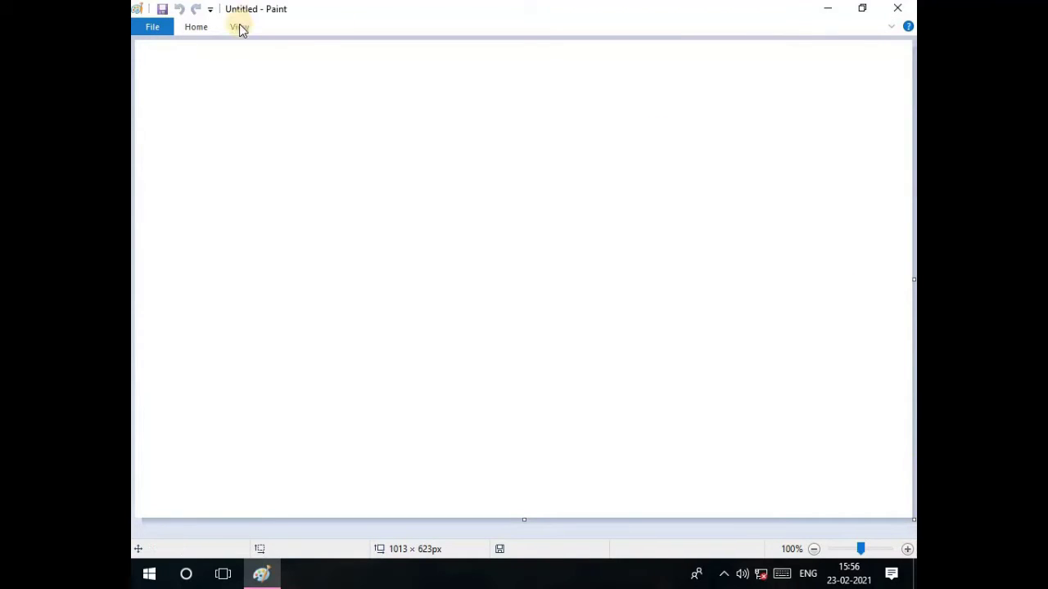
# Step: Draw an oval about 111 × 129 px on the blank canvas and undo it
pyautogui.click(199, 27)
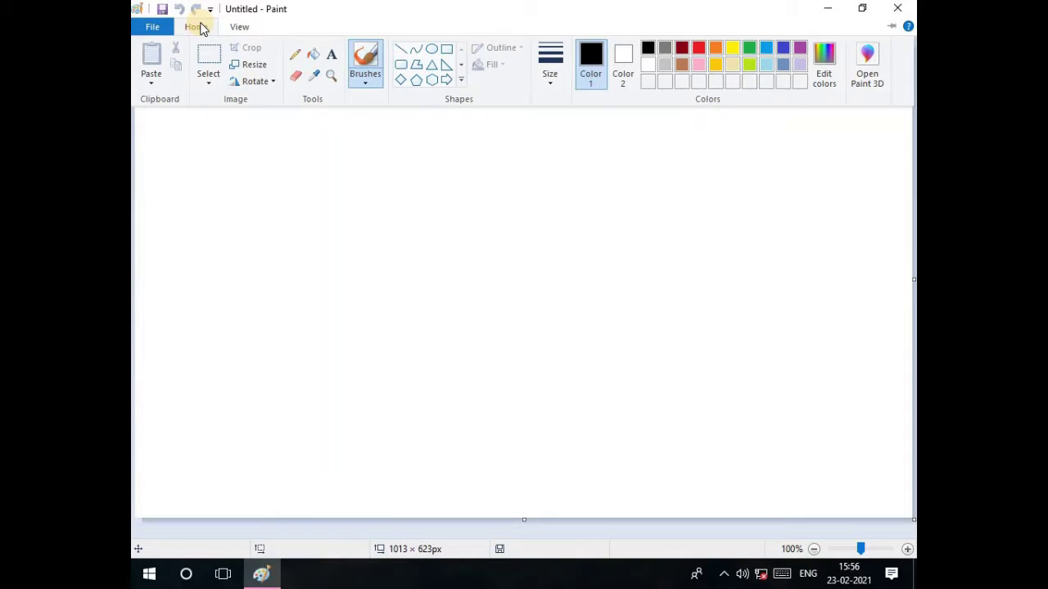
pyautogui.click(293, 200)
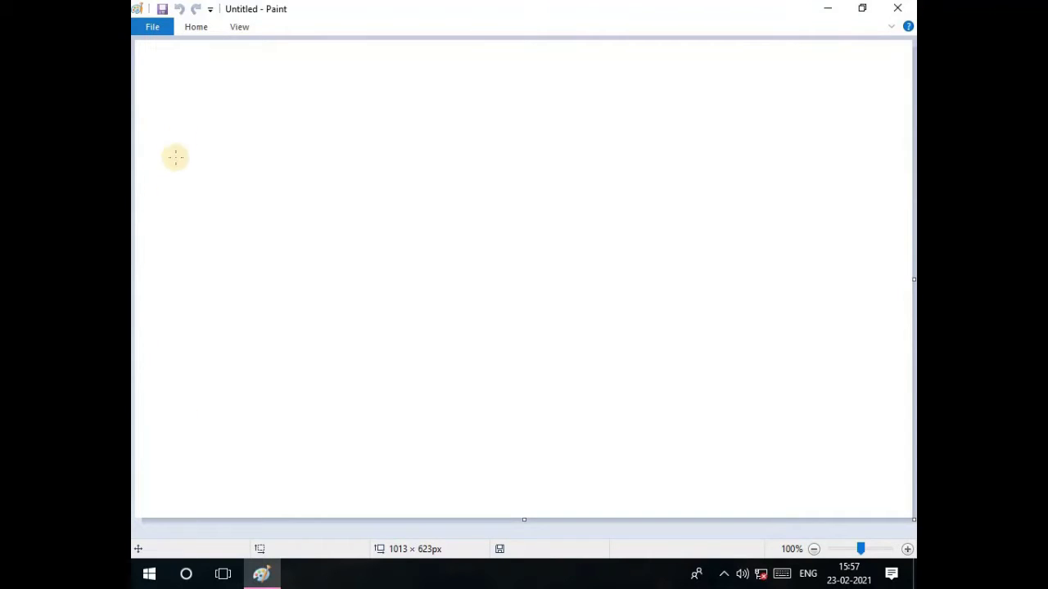
pyautogui.click(193, 30)
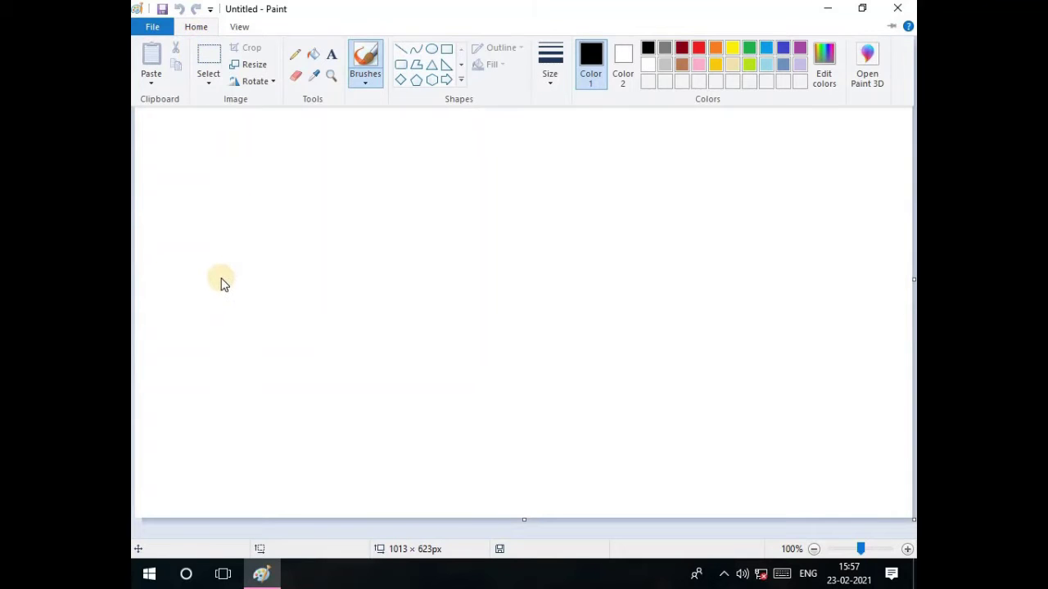
pyautogui.click(428, 49)
pyautogui.moveTo(316, 194); pyautogui.dragTo(407, 299)
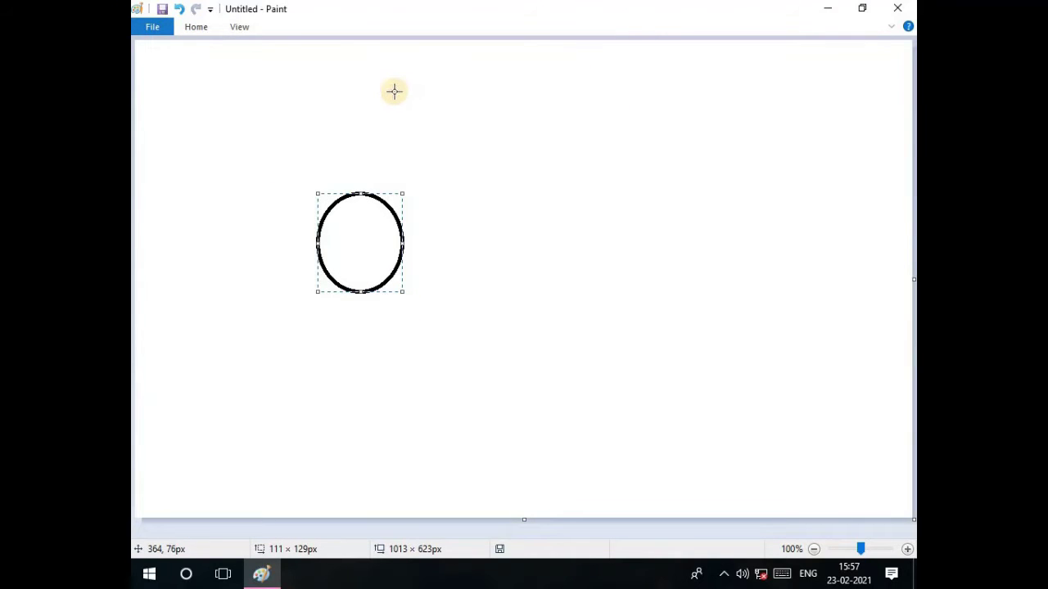
pyautogui.click(179, 9)
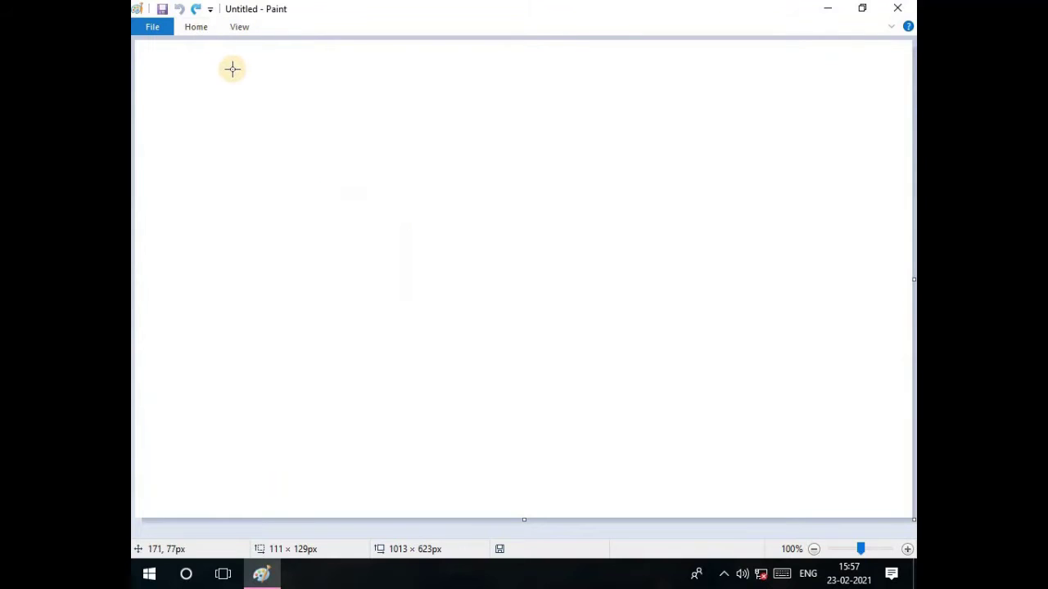
# Step: Keep the ribbon with the Home tools permanently expanded
pyautogui.click(197, 27)
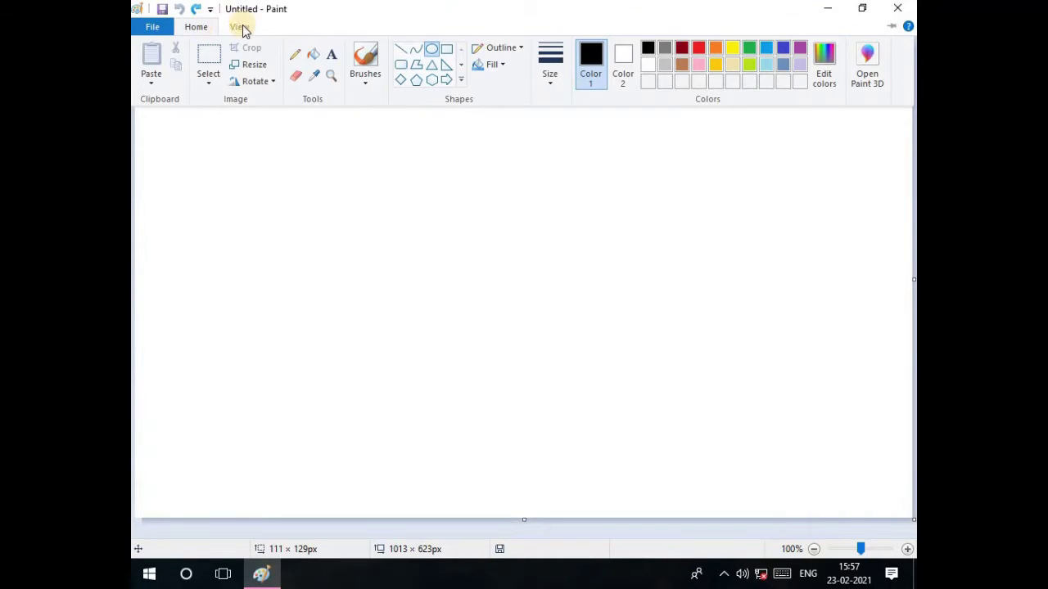
pyautogui.click(891, 27)
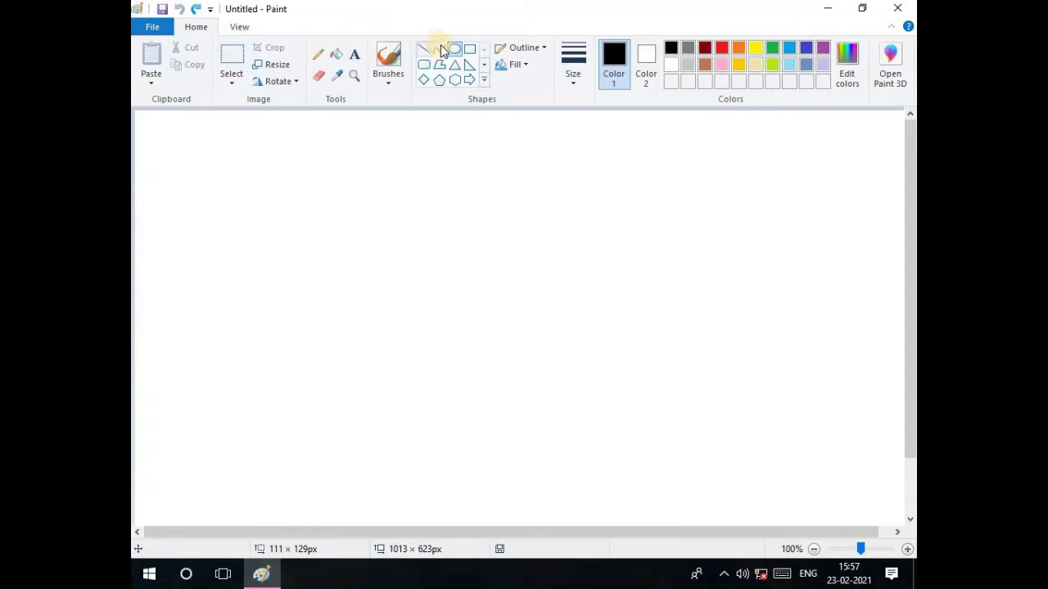
# Step: Draw an oval about 155 × 130 px, collapse and re-expand the ribbon, and undo the oval
pyautogui.moveTo(361, 237); pyautogui.dragTo(480, 336)
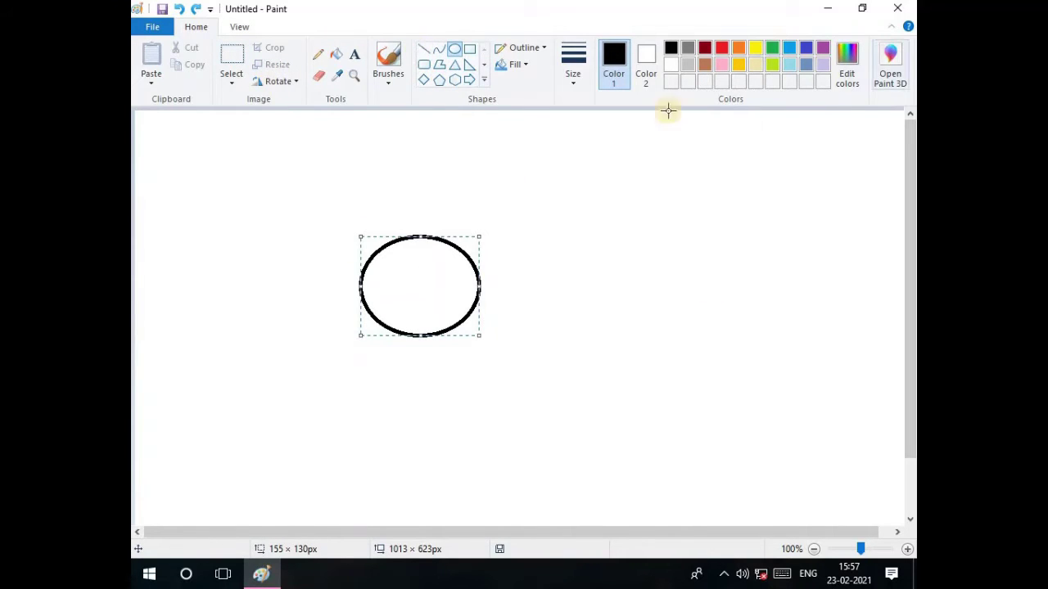
pyautogui.click(892, 27)
pyautogui.click(895, 28)
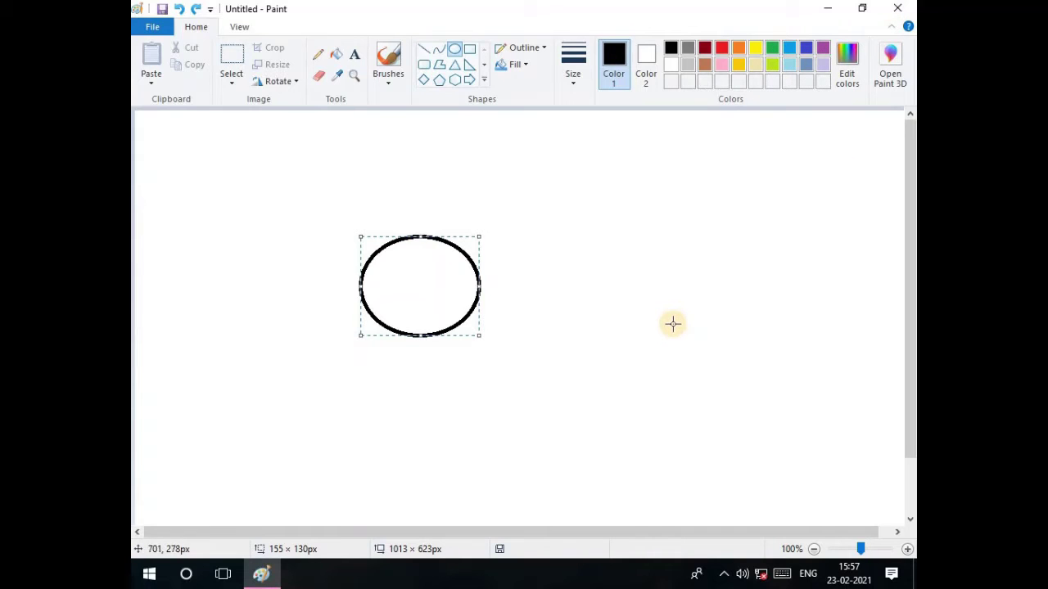
pyautogui.click(182, 10)
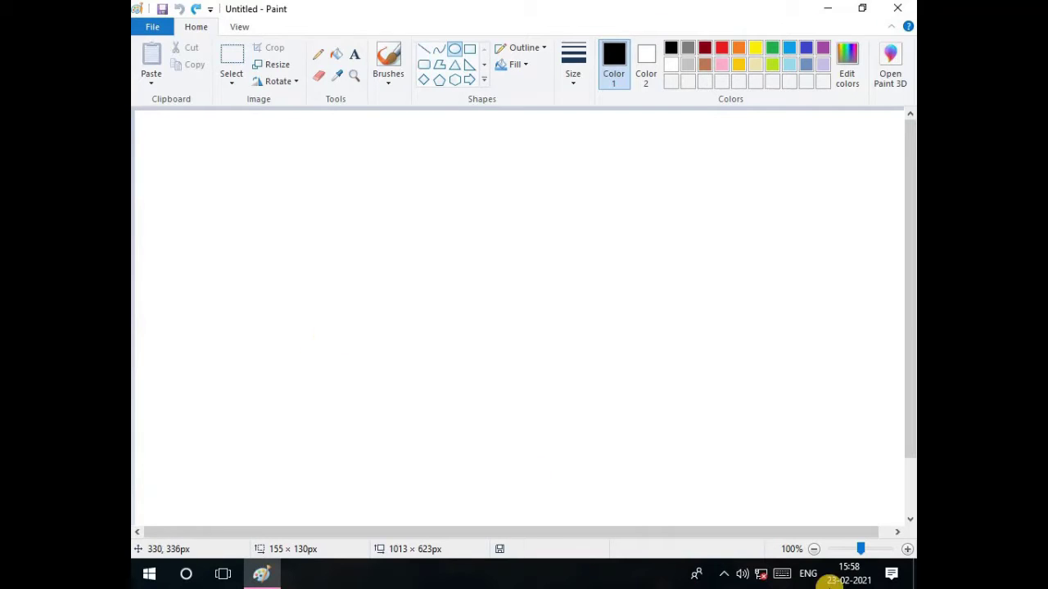
# Step: Open the On-Screen Keyboard, move it down over the canvas and narrow its window
pyautogui.click(187, 574)
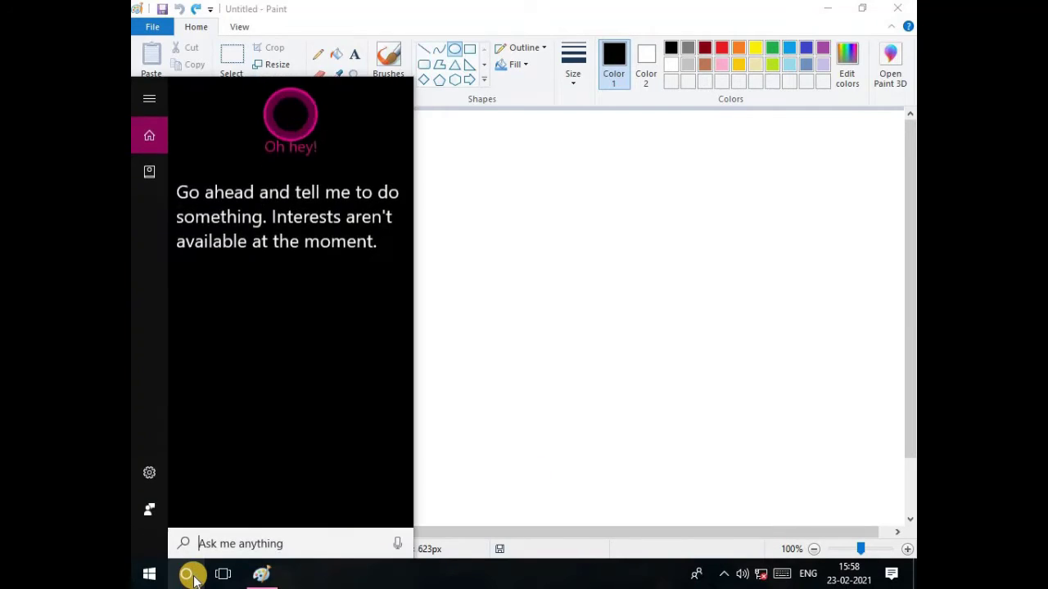
pyautogui.write('KEY')
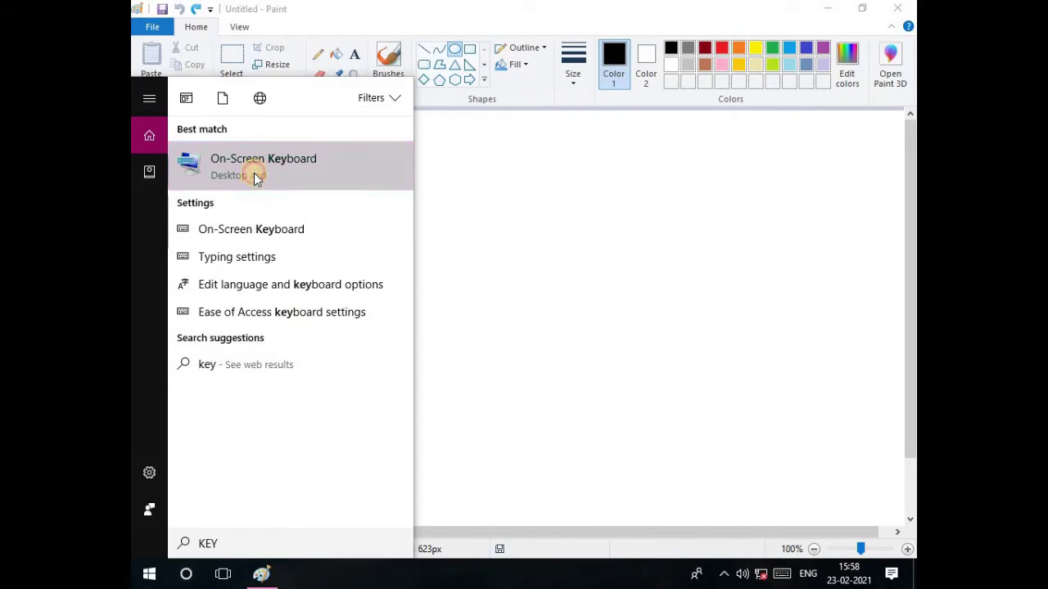
pyautogui.click(314, 226)
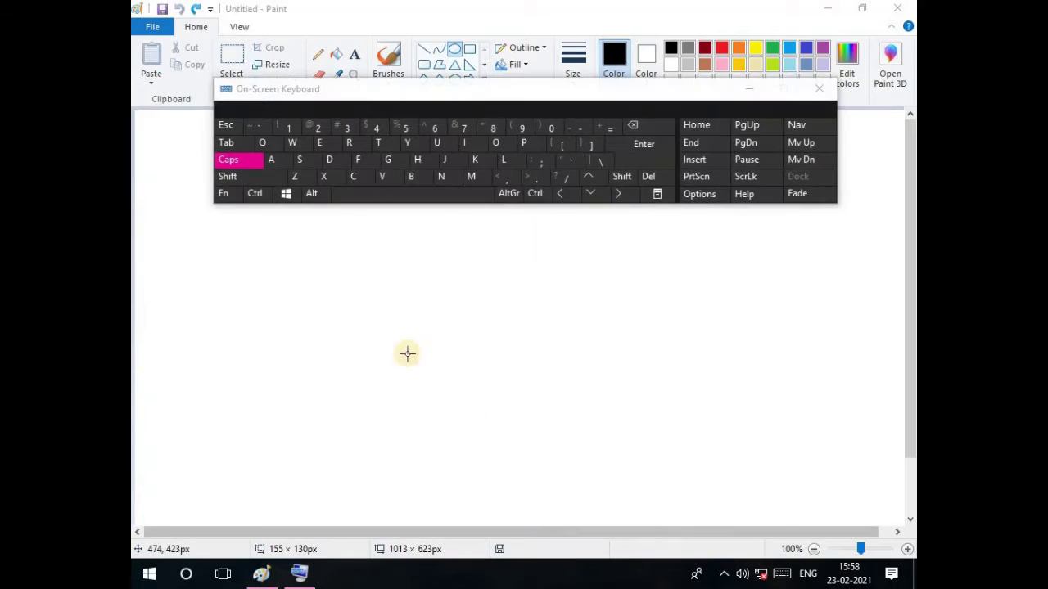
pyautogui.moveTo(540, 91); pyautogui.dragTo(560, 328)
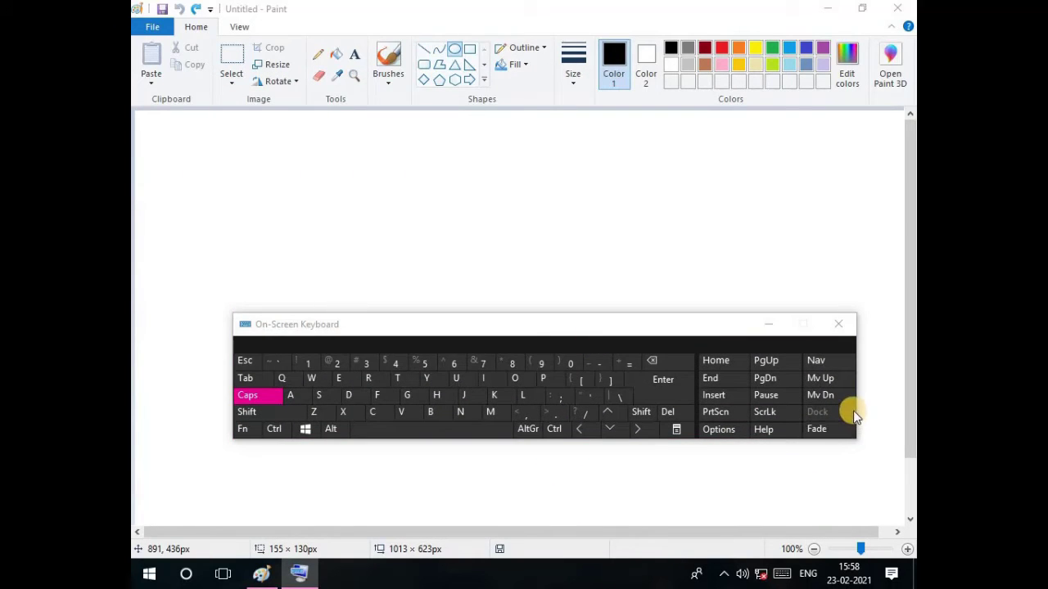
pyautogui.moveTo(854, 409); pyautogui.dragTo(630, 426)
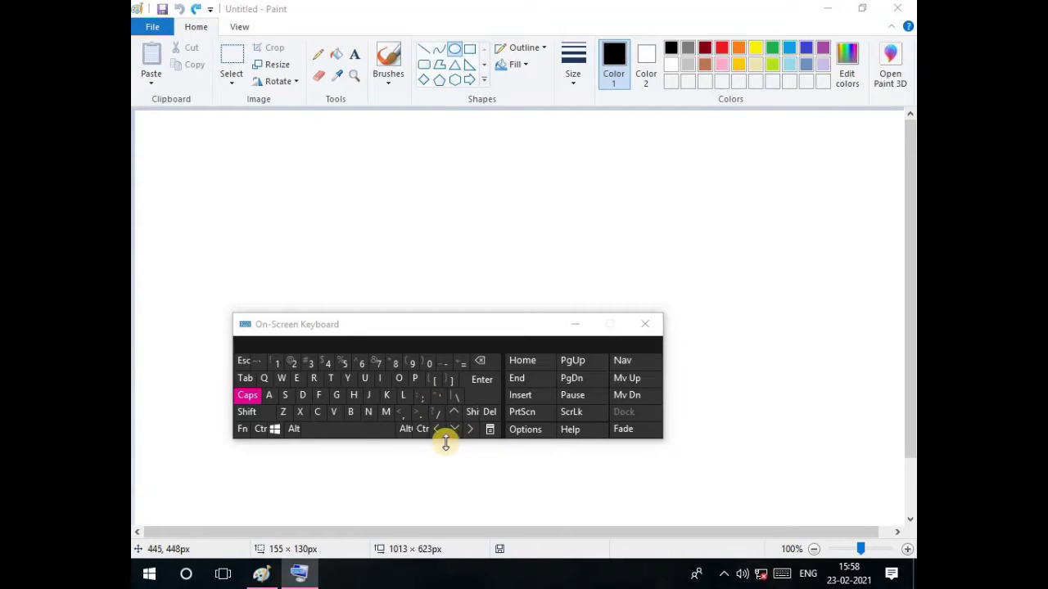
# Step: Toggle the Ctrl and Caps Lock states on and off several times while the On-Screen Keyboard is open, leaving Caps Lock on
pyautogui.press('ctrl')
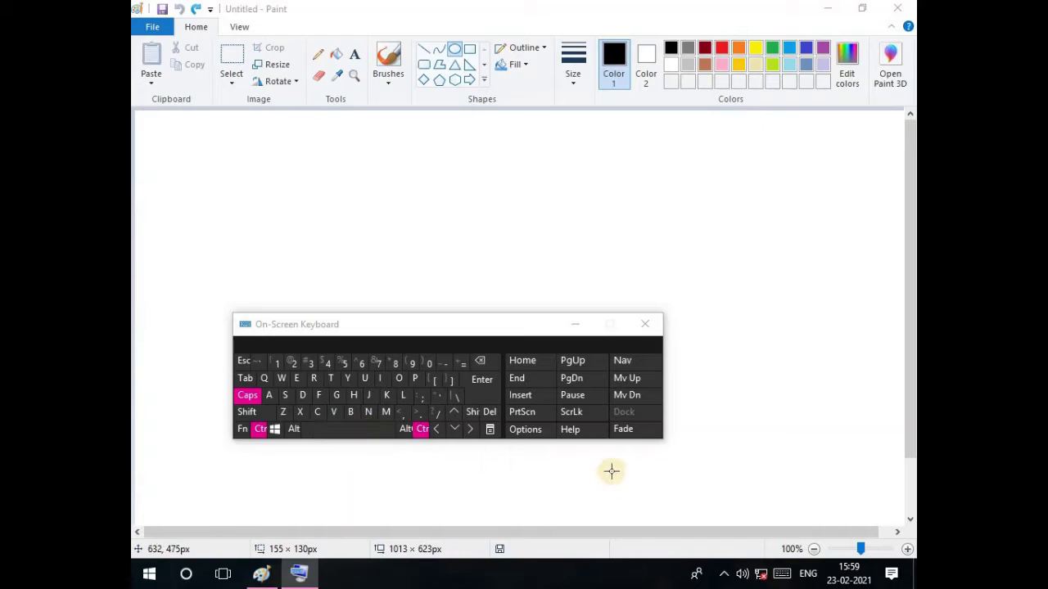
pyautogui.keyDown('ctrl'); pyautogui.click(524, 456); pyautogui.keyUp('ctrl')
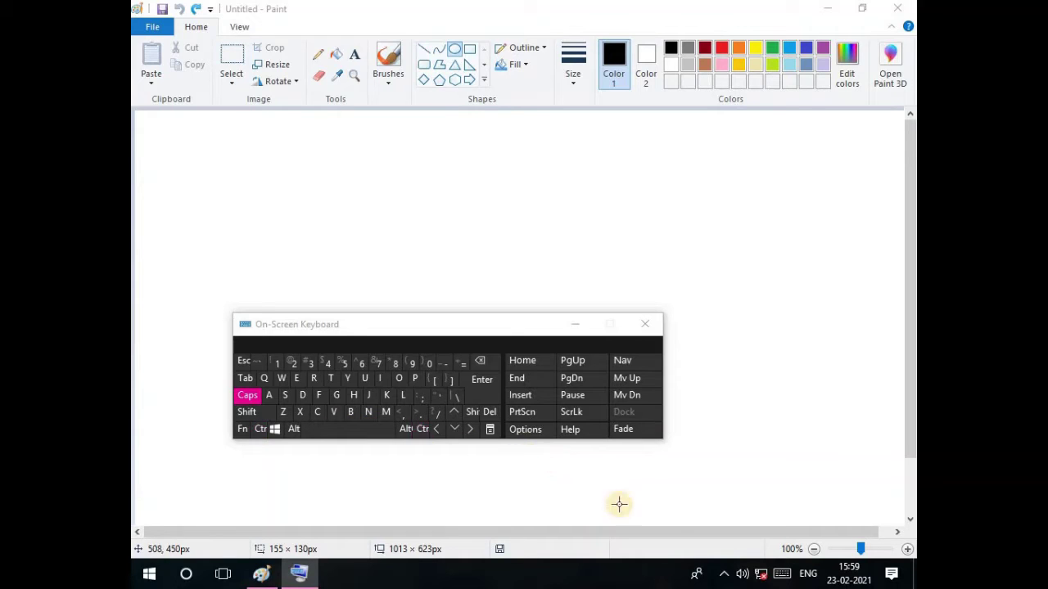
pyautogui.click(251, 399)
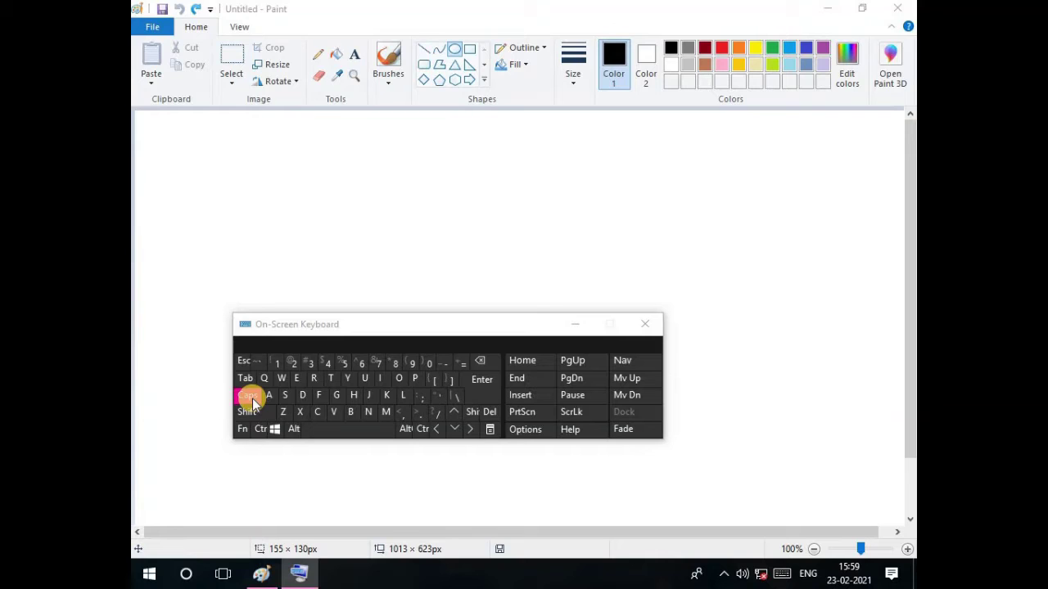
pyautogui.click(250, 396)
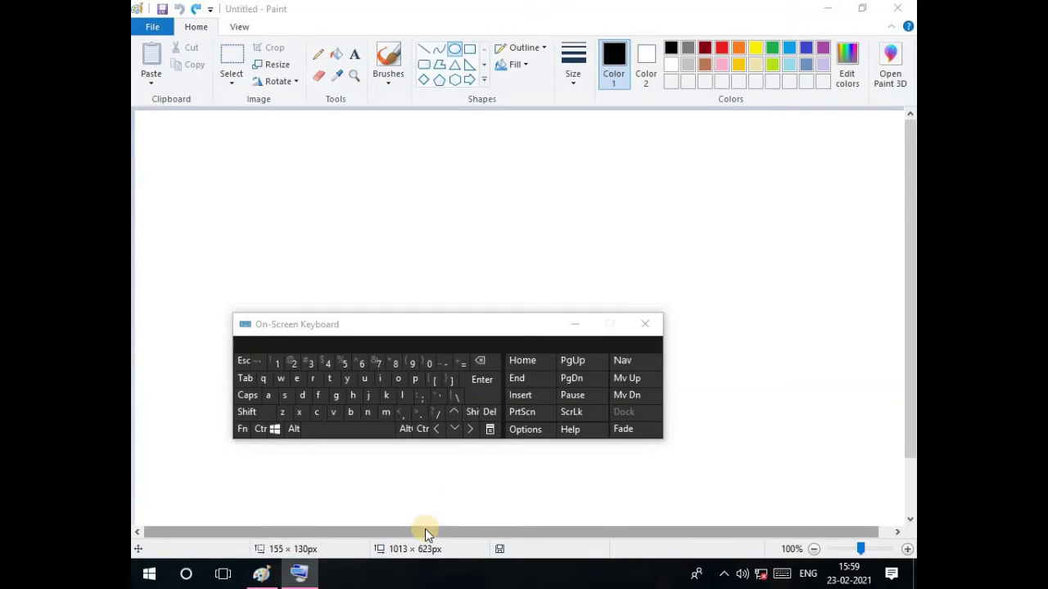
pyautogui.press('capslock')
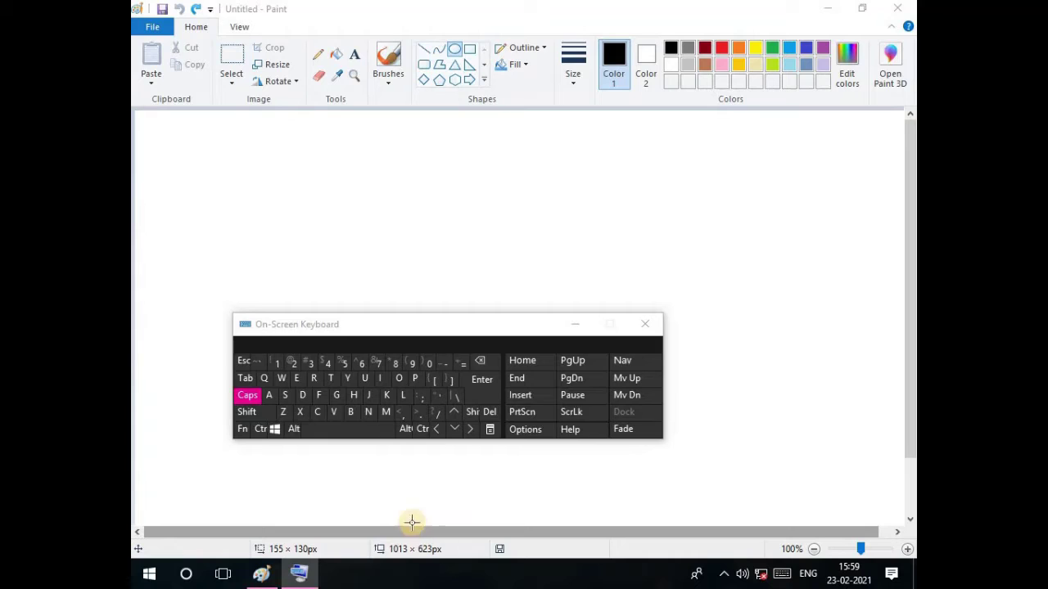
pyautogui.click(248, 396)
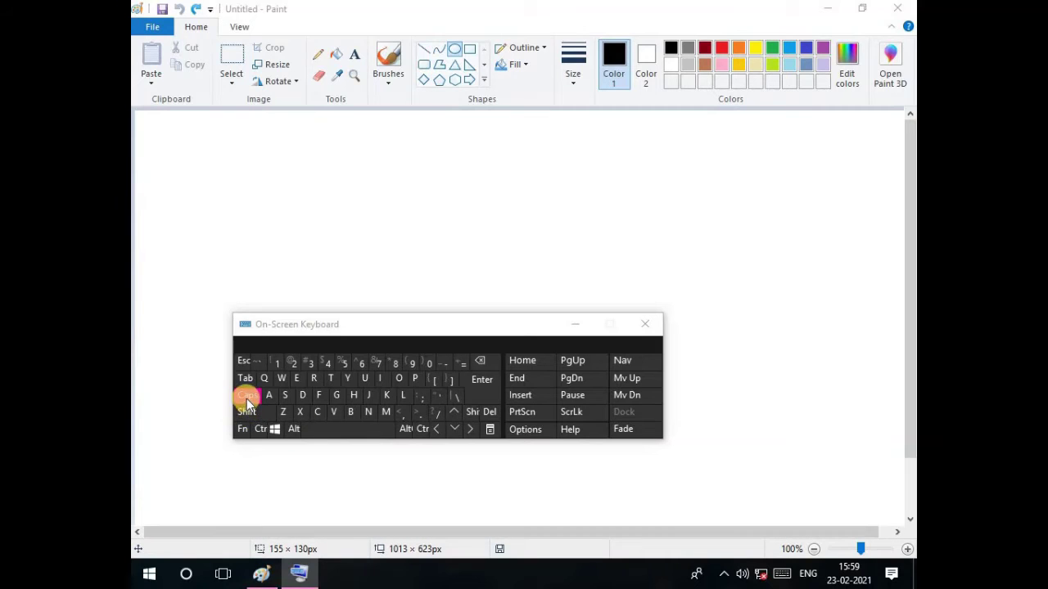
pyautogui.click(250, 399)
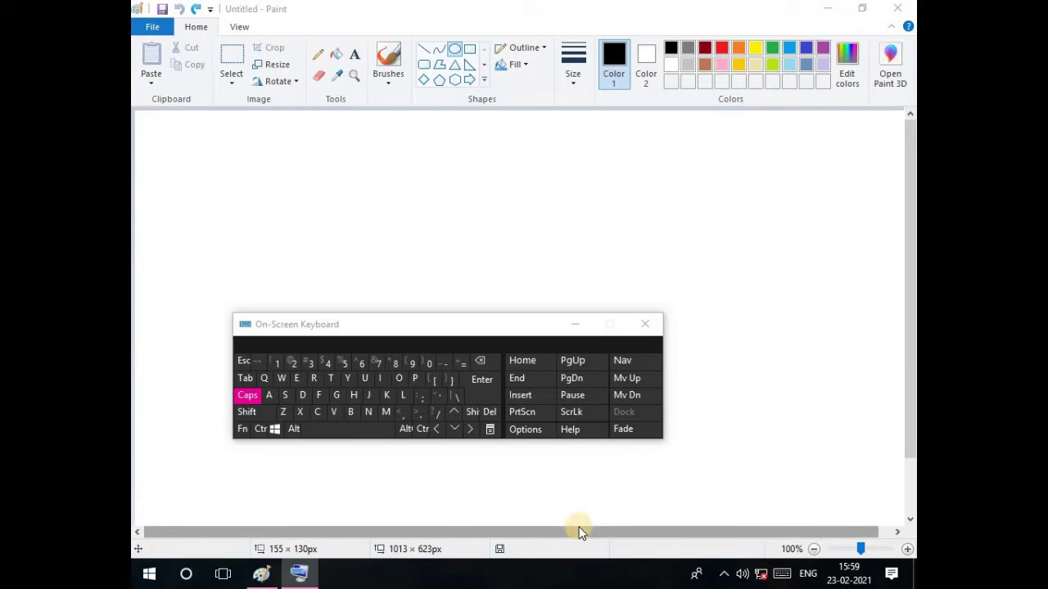
pyautogui.click(421, 430)
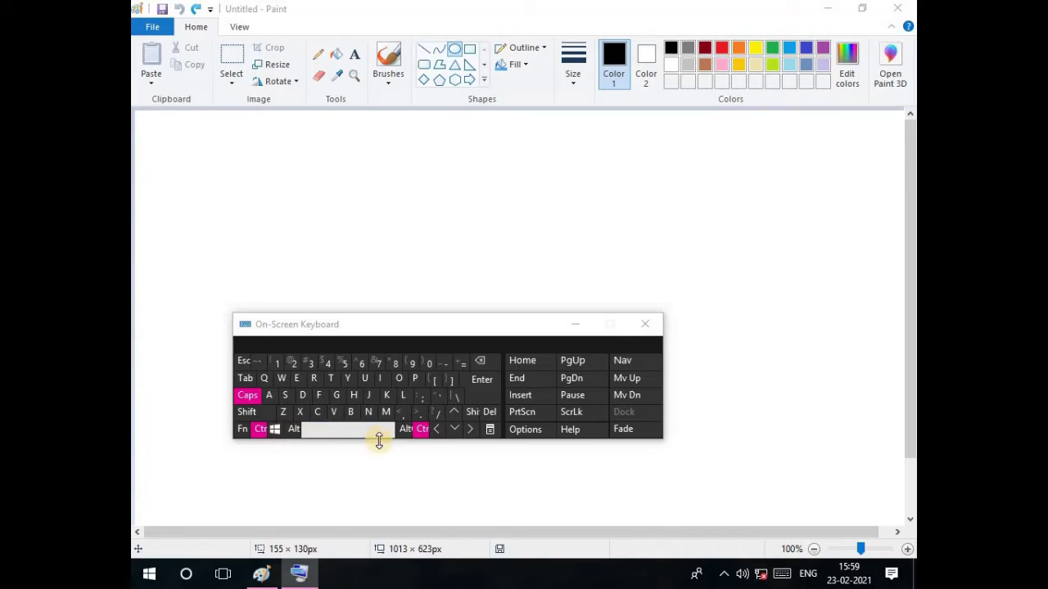
pyautogui.click(415, 487)
pyautogui.press('ctrl')
# Step: Save the blank Paint image as DEMO1 in the Pictures folder and close the On-Screen Keyboard
pyautogui.click(250, 16)
pyautogui.press('ctrl')
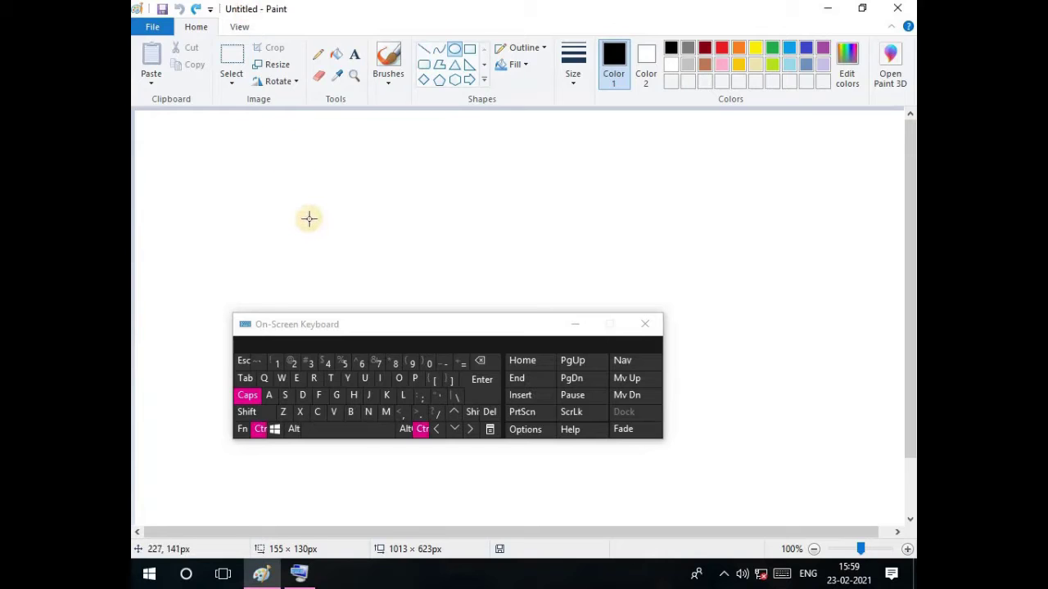
pyautogui.hotkey('ctrl', 's')
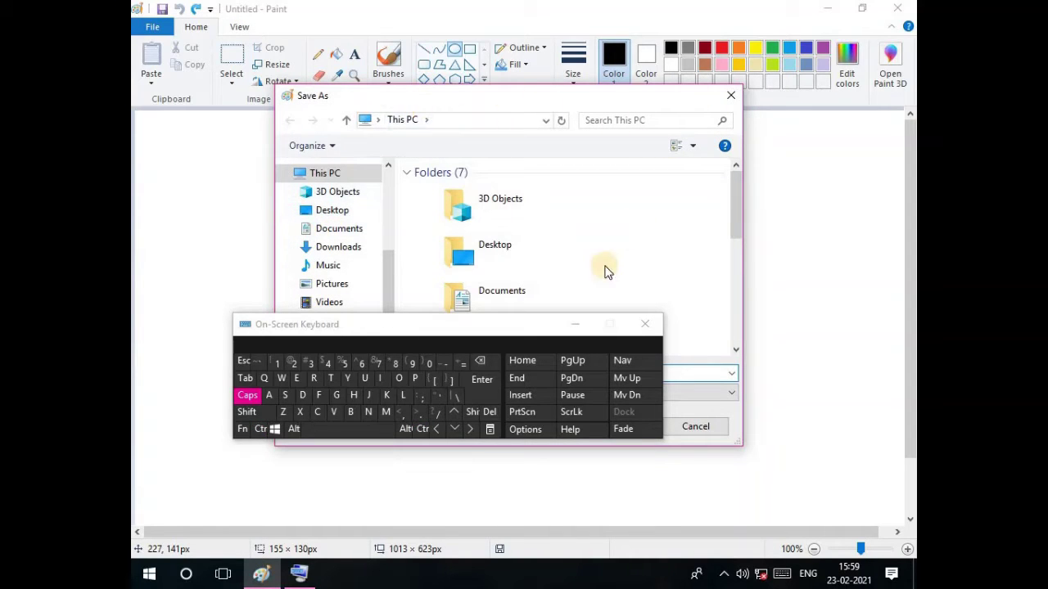
pyautogui.moveTo(523, 331); pyautogui.dragTo(582, 454)
pyautogui.click(424, 268)
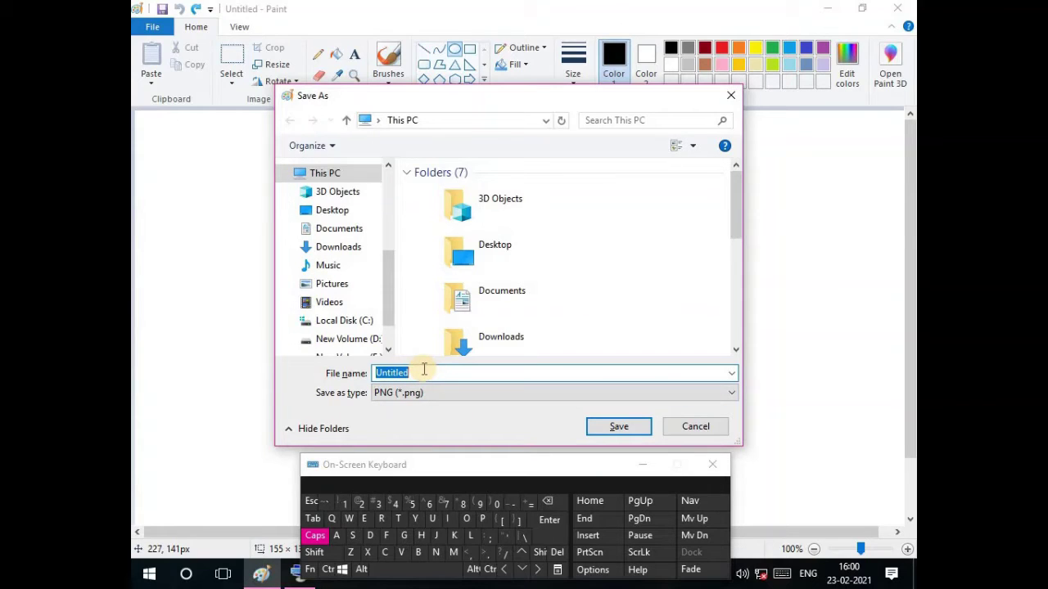
pyautogui.press('BackSpace')
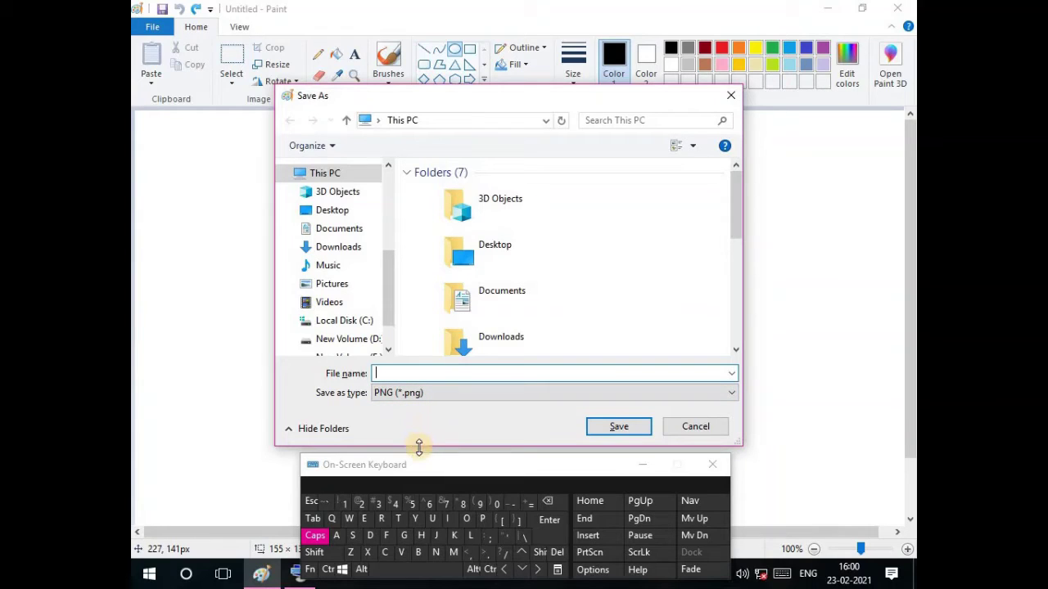
pyautogui.write('DEMO')
pyautogui.click(344, 283)
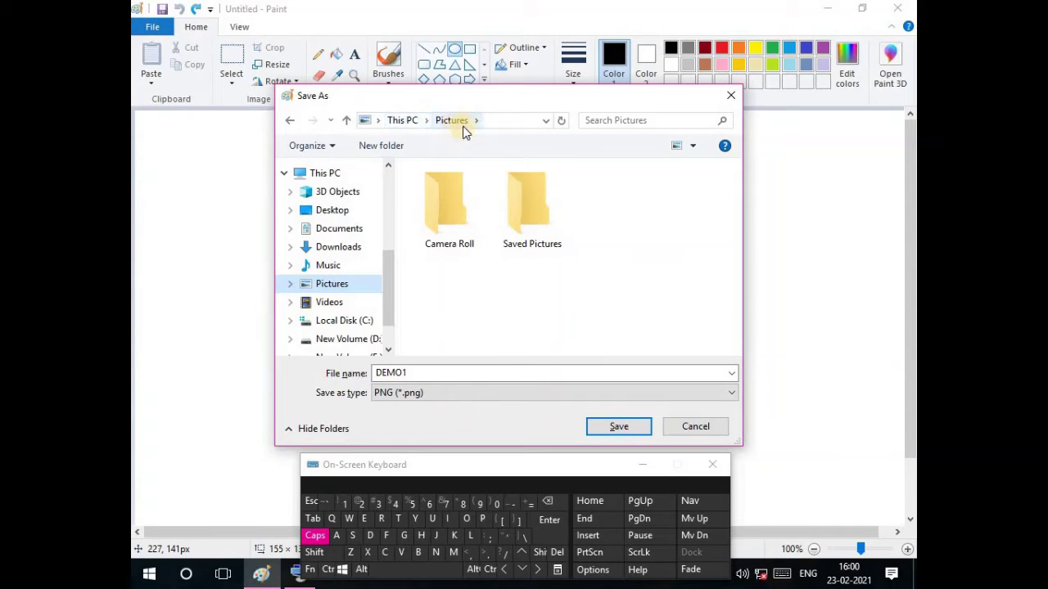
pyautogui.click(616, 426)
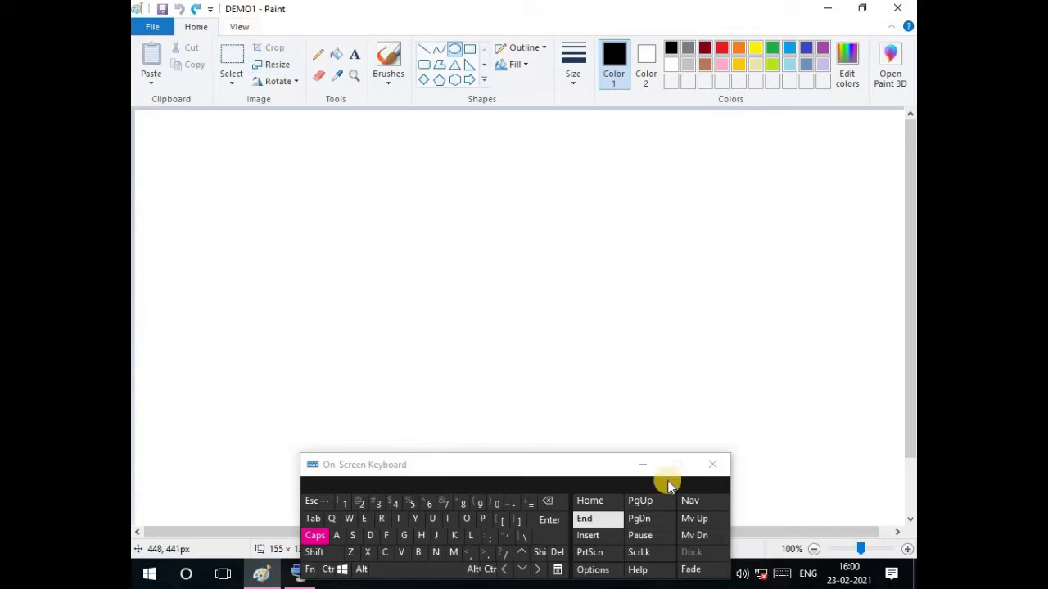
pyautogui.click(712, 464)
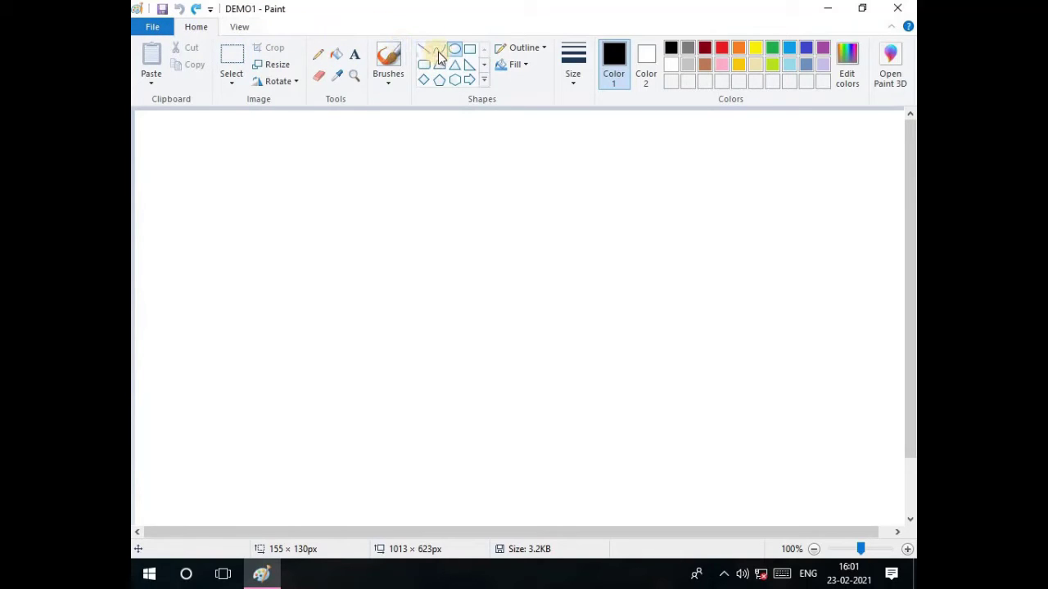
# Step: Draw a rectangle about 176 × 130 px with a black outline in the upper-left part of the canvas
pyautogui.click(464, 54)
pyautogui.moveTo(207, 139); pyautogui.dragTo(345, 241)
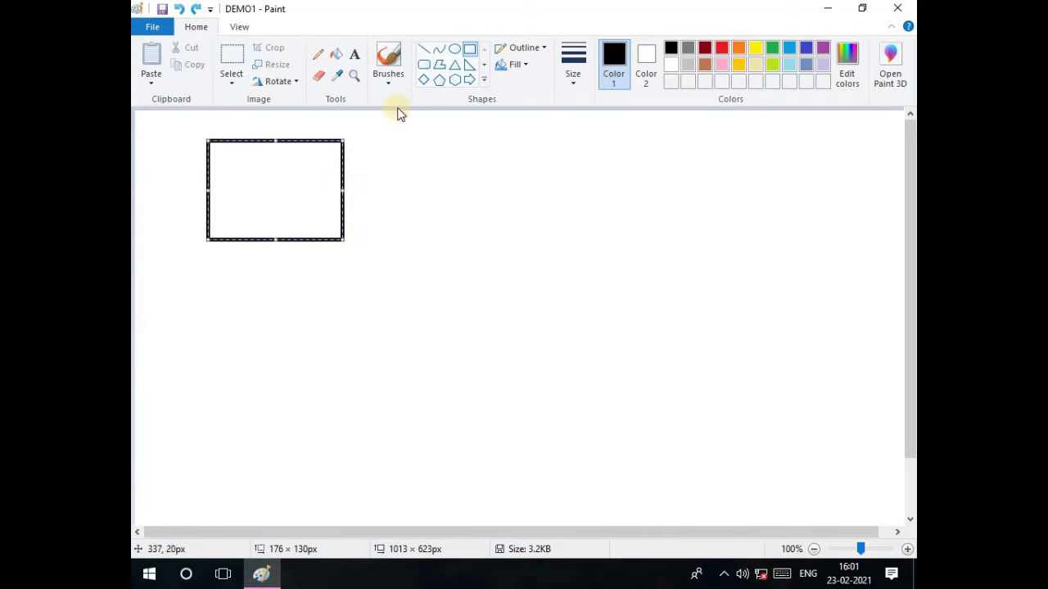
# Step: Draw a triangle about 239 × 214 px overlapping the rectangle, and a hexagon about 219 × 228 px moved to overlap both shapes
pyautogui.click(455, 66)
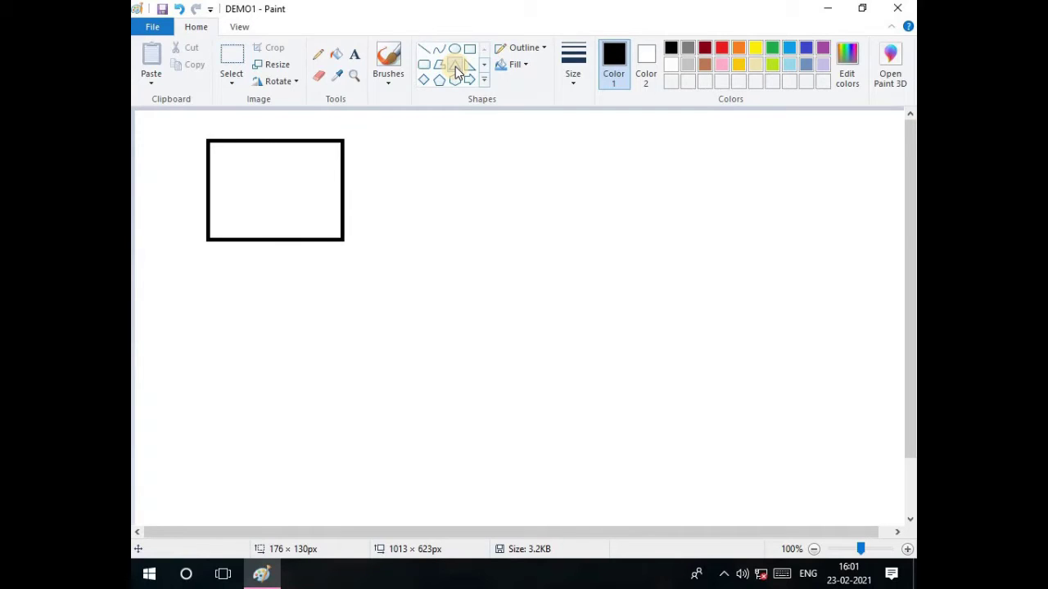
pyautogui.moveTo(308, 188); pyautogui.dragTo(301, 307)
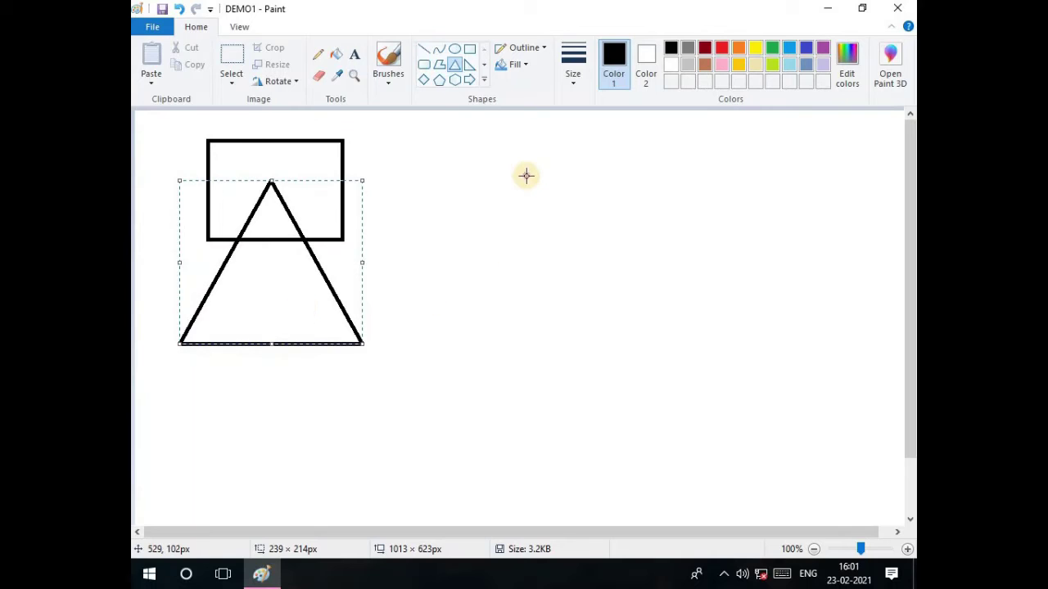
pyautogui.click(454, 80)
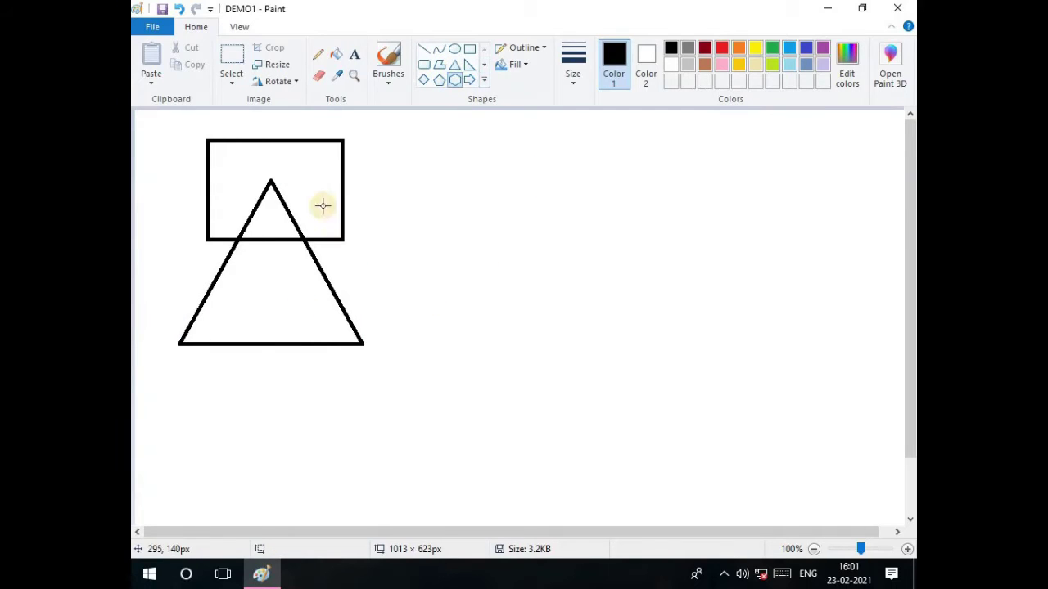
pyautogui.moveTo(405, 206)
pyautogui.mouseDown()
pyautogui.moveTo(498, 344)
pyautogui.moveTo(581, 351)
pyautogui.moveTo(572, 381)
pyautogui.mouseUp()
pyautogui.moveTo(503, 319); pyautogui.dragTo(379, 267)
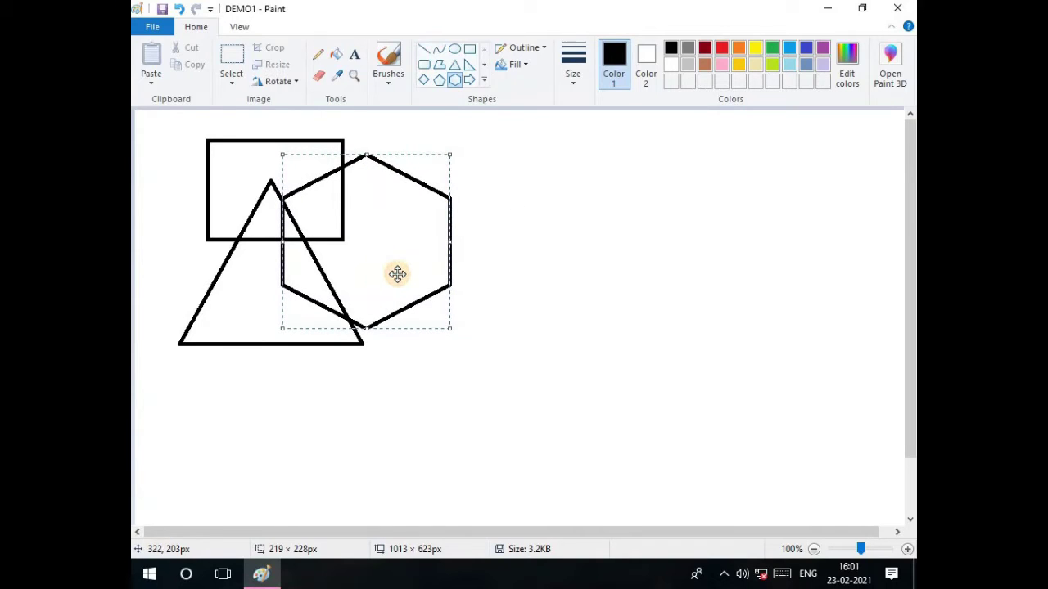
# Step: Draw a pentagon about 205 × 193 px below the hexagon and a diamond about 225 × 229 px overlapping the hexagon's right side
pyautogui.click(439, 79)
pyautogui.moveTo(540, 262); pyautogui.dragTo(695, 411)
pyautogui.moveTo(564, 360); pyautogui.dragTo(366, 374)
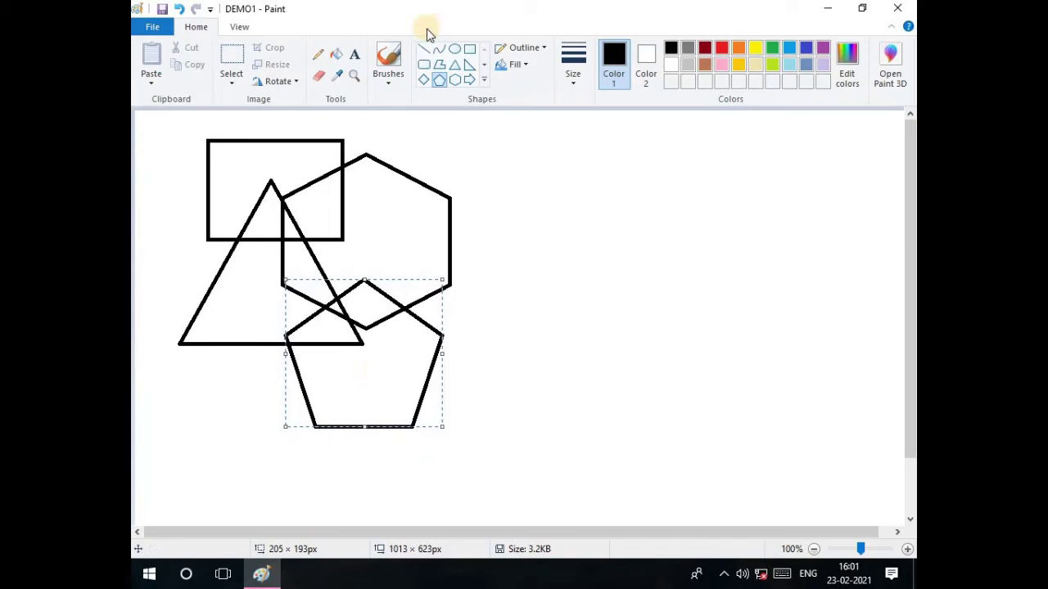
pyautogui.click(424, 80)
pyautogui.moveTo(535, 182); pyautogui.dragTo(708, 356)
pyautogui.moveTo(639, 312); pyautogui.dragTo(508, 279)
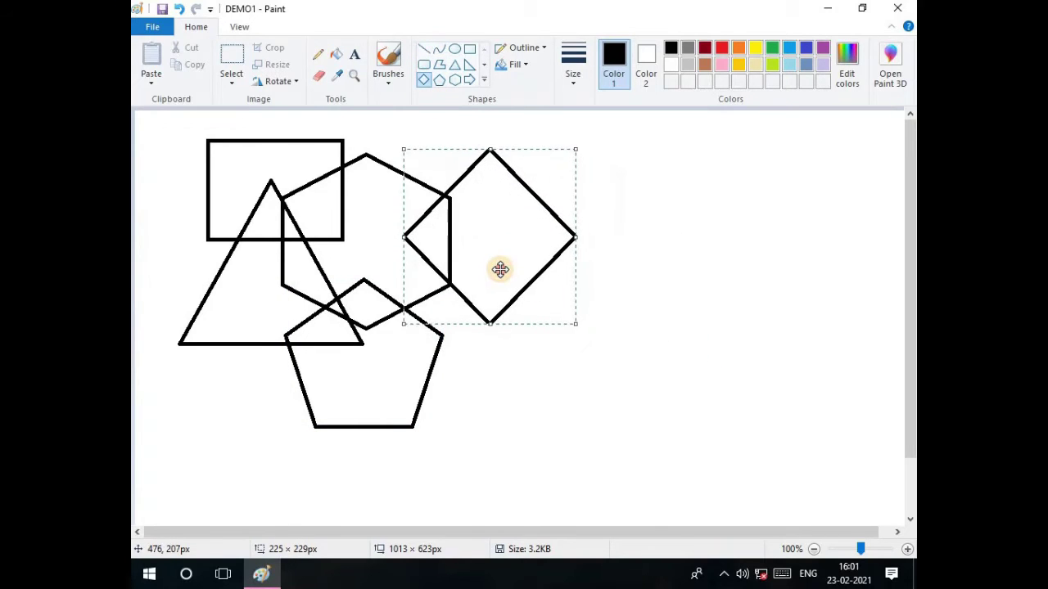
pyautogui.click(678, 243)
# Step: Draw a rounded rectangle about 243 × 155 px and move it to overlap the diamond and the pentagon
pyautogui.scroll(-1, 470, 82)
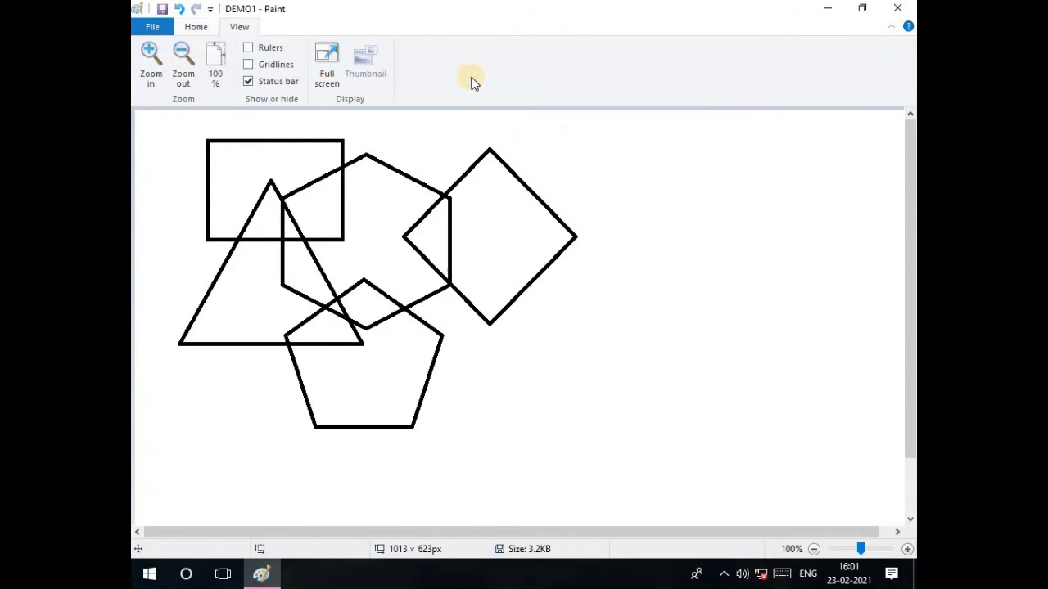
pyautogui.scroll(1, 419, 88)
pyautogui.click(423, 65)
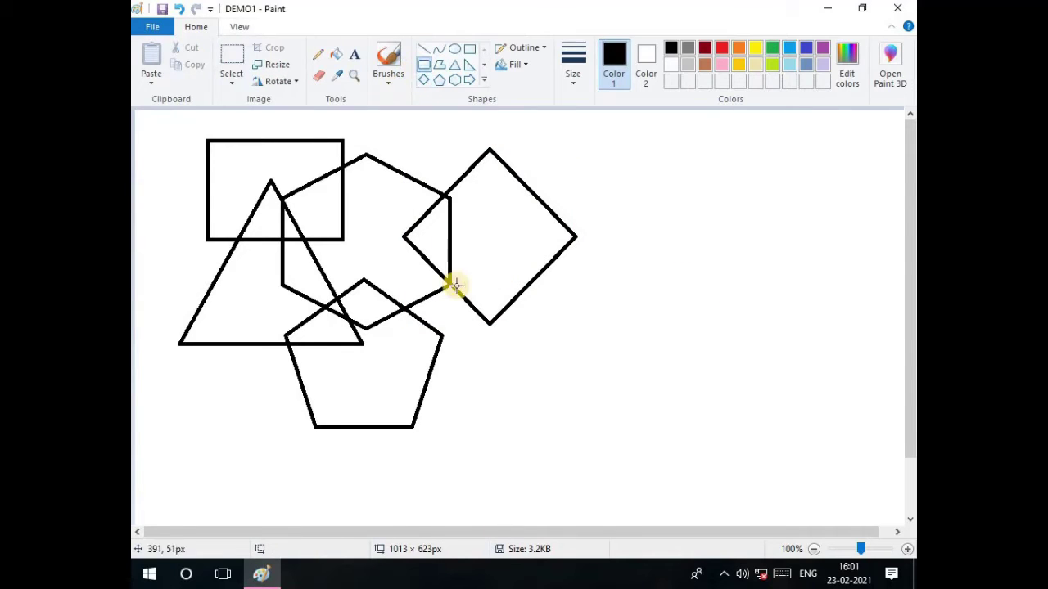
pyautogui.moveTo(502, 428); pyautogui.dragTo(685, 311)
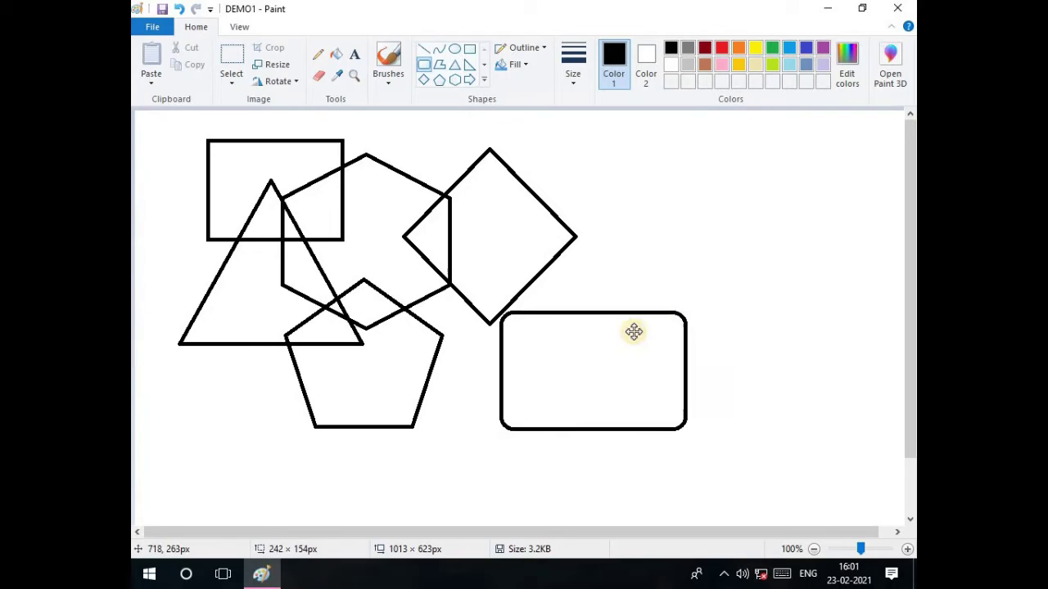
pyautogui.moveTo(548, 313); pyautogui.dragTo(503, 295)
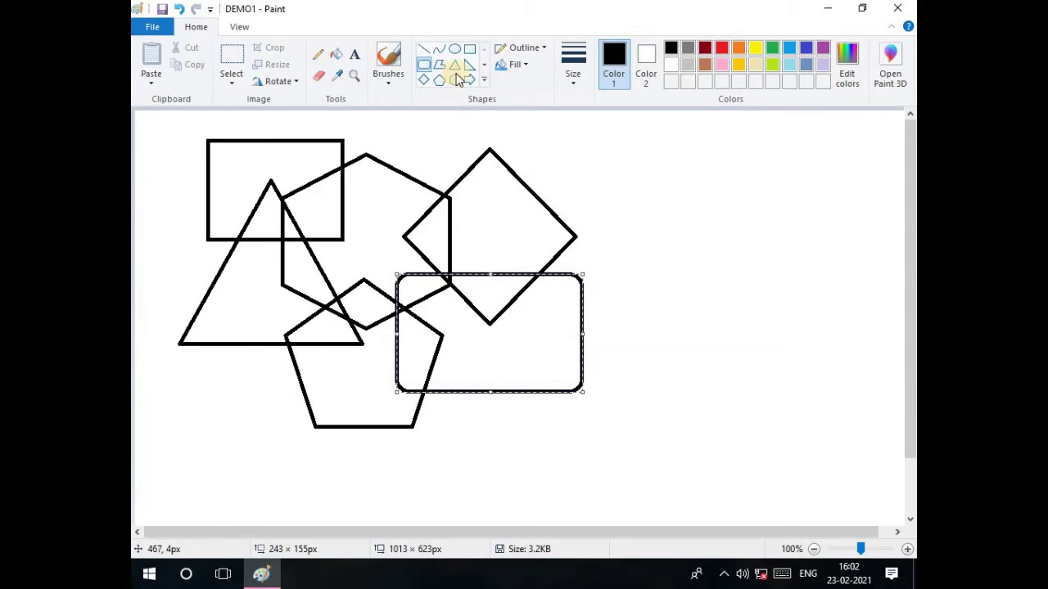
# Step: Draw a four-point star about 272 × 251 px and move it over the rounded rectangle's lower-right corner
pyautogui.click(483, 80)
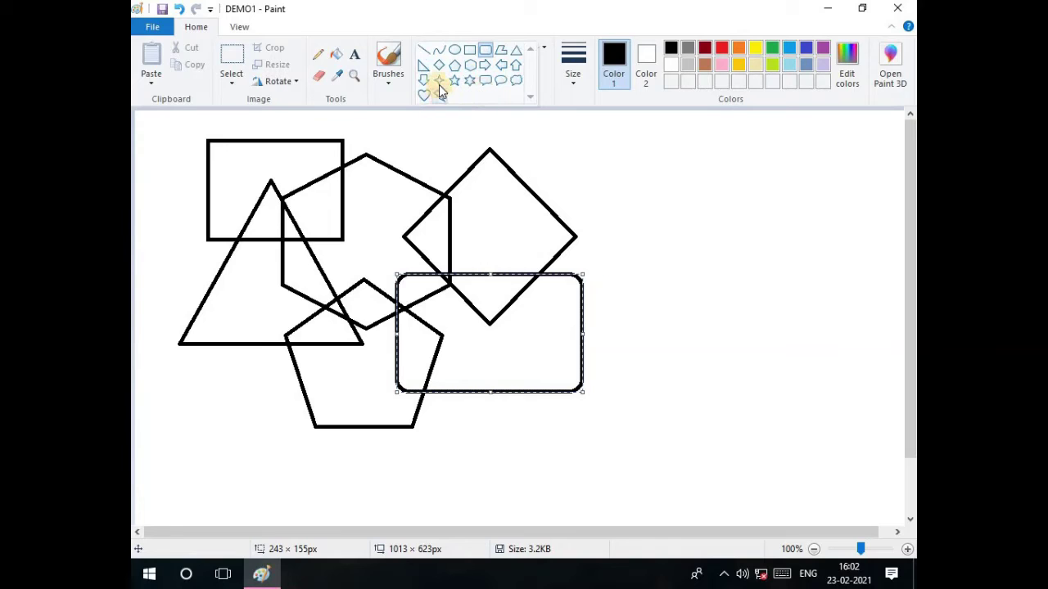
pyautogui.click(439, 80)
pyautogui.moveTo(626, 187); pyautogui.dragTo(702, 315)
pyautogui.moveTo(736, 359); pyautogui.dragTo(832, 379)
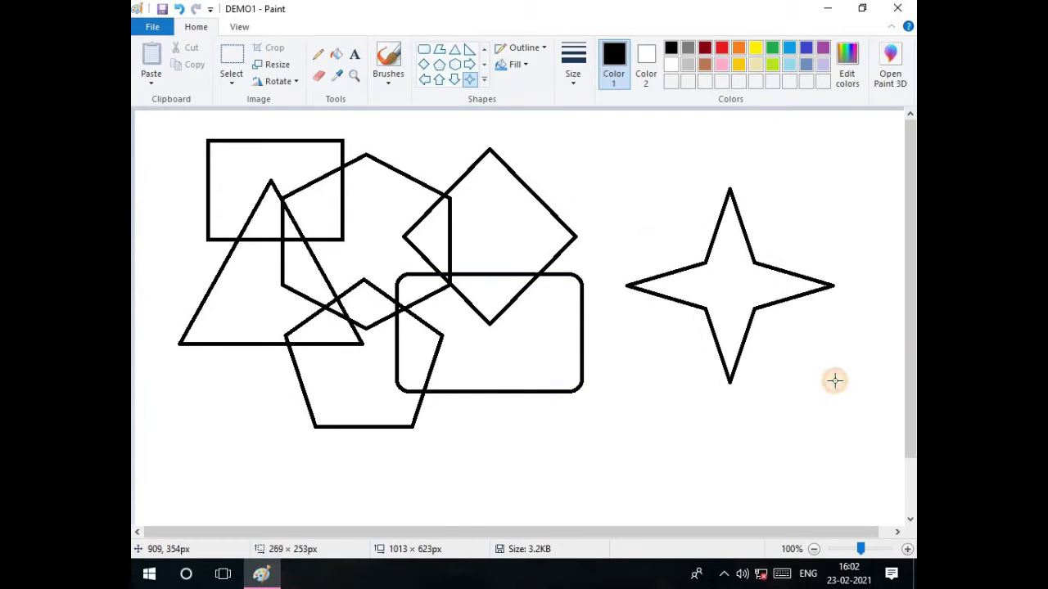
pyautogui.moveTo(732, 278)
pyautogui.mouseDown()
pyautogui.moveTo(497, 404)
pyautogui.moveTo(435, 409)
pyautogui.moveTo(485, 436)
pyautogui.moveTo(491, 423)
pyautogui.moveTo(514, 425)
pyautogui.moveTo(551, 402)
pyautogui.mouseUp()
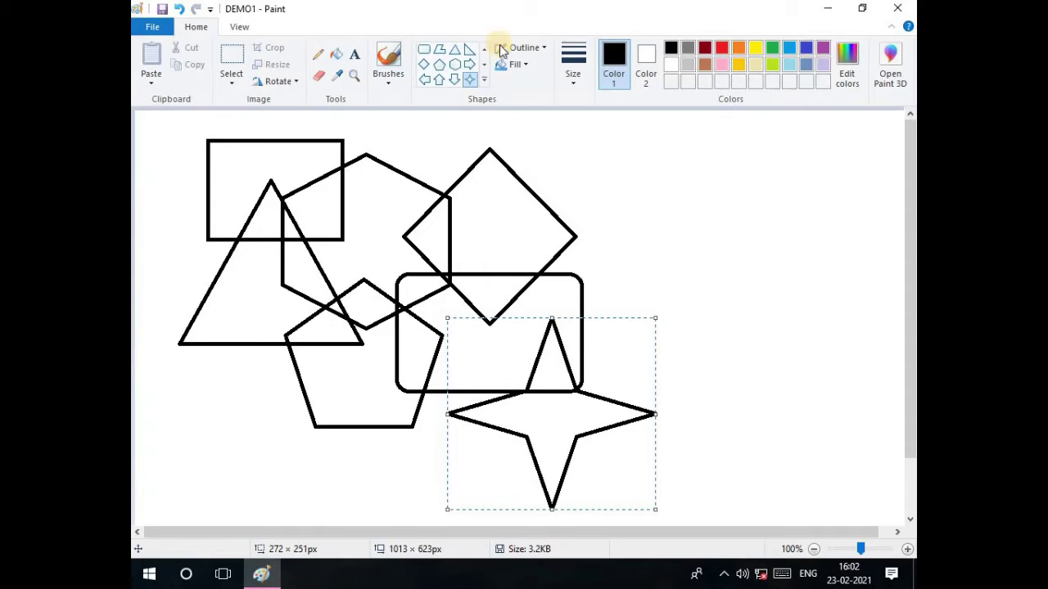
# Step: Draw a six-point star about 185 × 210 px and move it below the triangle, overlapping the pentagon
pyautogui.click(484, 80)
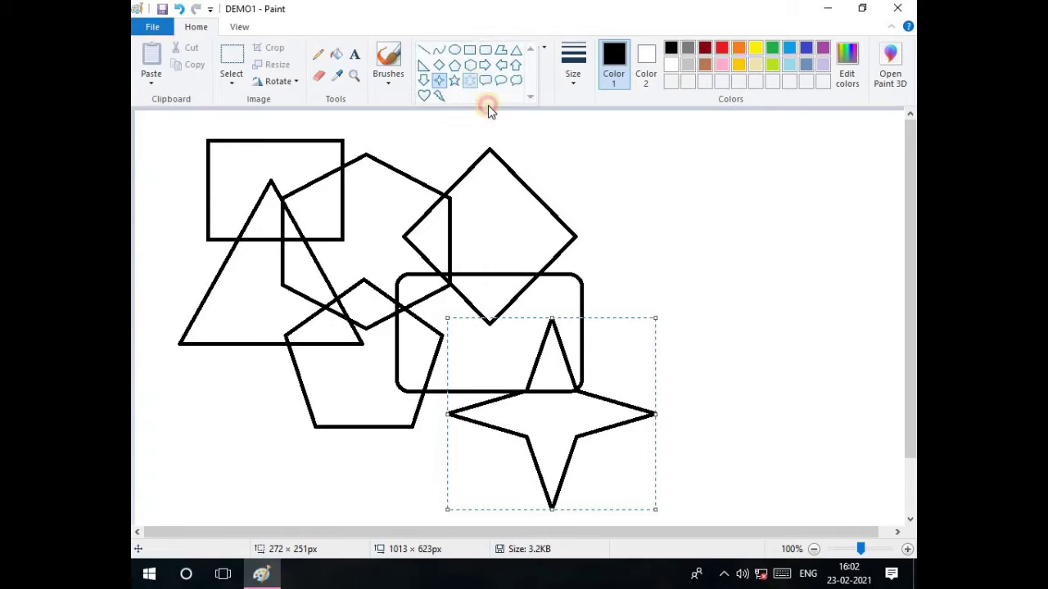
pyautogui.click(486, 103)
pyautogui.moveTo(620, 154); pyautogui.dragTo(768, 314)
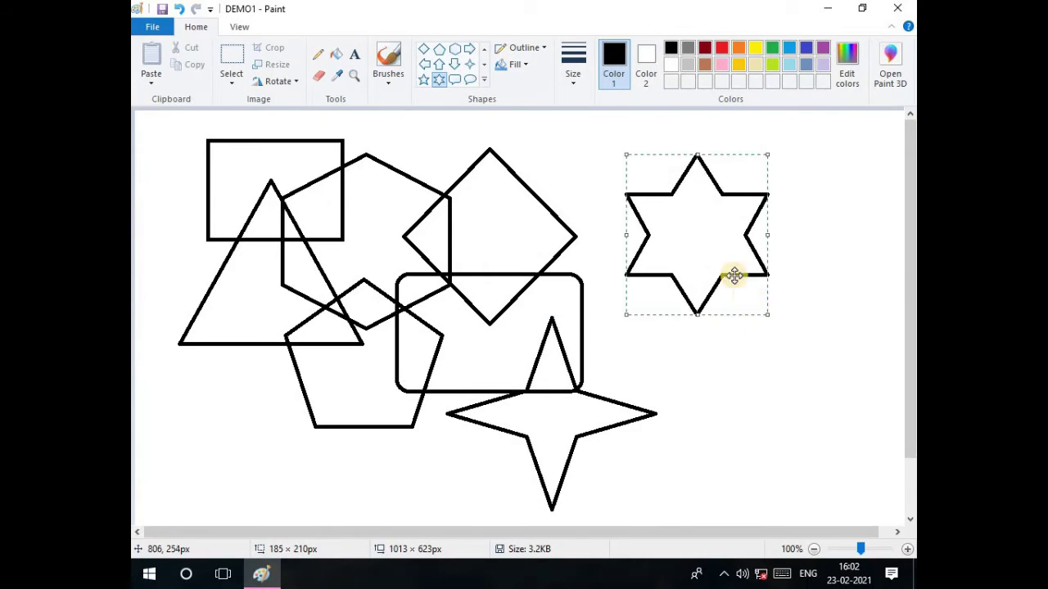
pyautogui.moveTo(714, 243)
pyautogui.mouseDown()
pyautogui.moveTo(316, 385)
pyautogui.moveTo(270, 398)
pyautogui.moveTo(264, 380)
pyautogui.moveTo(251, 388)
pyautogui.moveTo(283, 437)
pyautogui.moveTo(313, 451)
pyautogui.mouseUp()
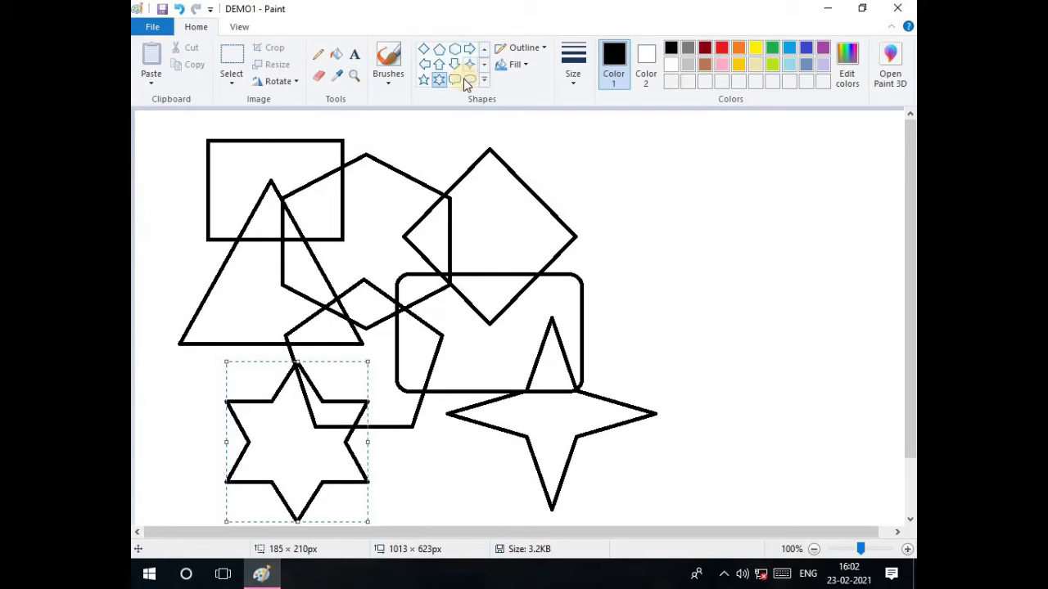
# Step: Draw a five-point star about 232 × 232 px and move it to overlap the diamond's right corner
pyautogui.click(424, 78)
pyautogui.moveTo(651, 202); pyautogui.dragTo(650, 209)
pyautogui.moveTo(773, 350); pyautogui.dragTo(828, 379)
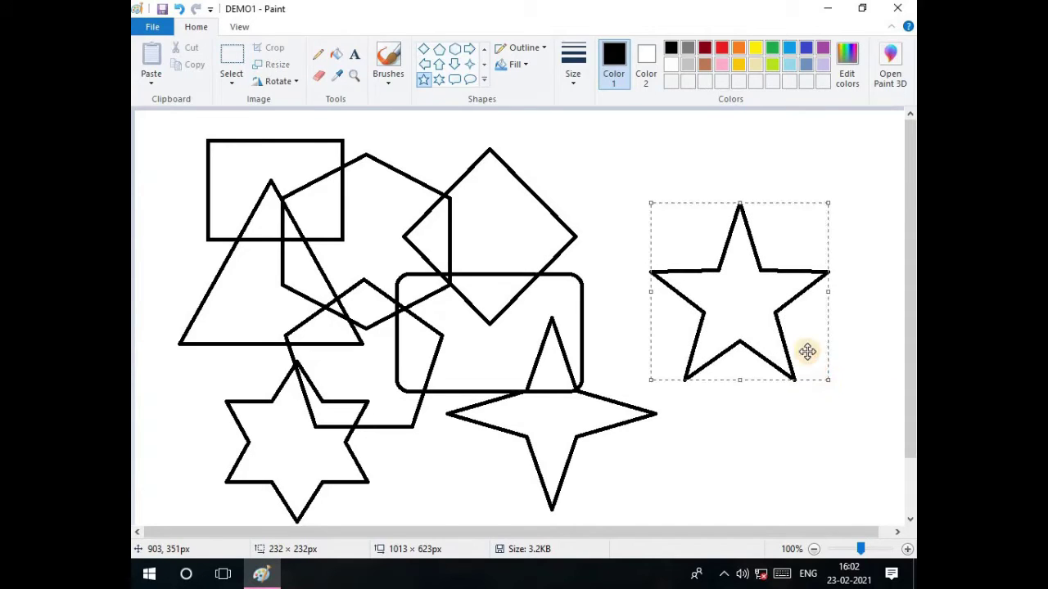
pyautogui.moveTo(770, 327); pyautogui.dragTo(660, 270)
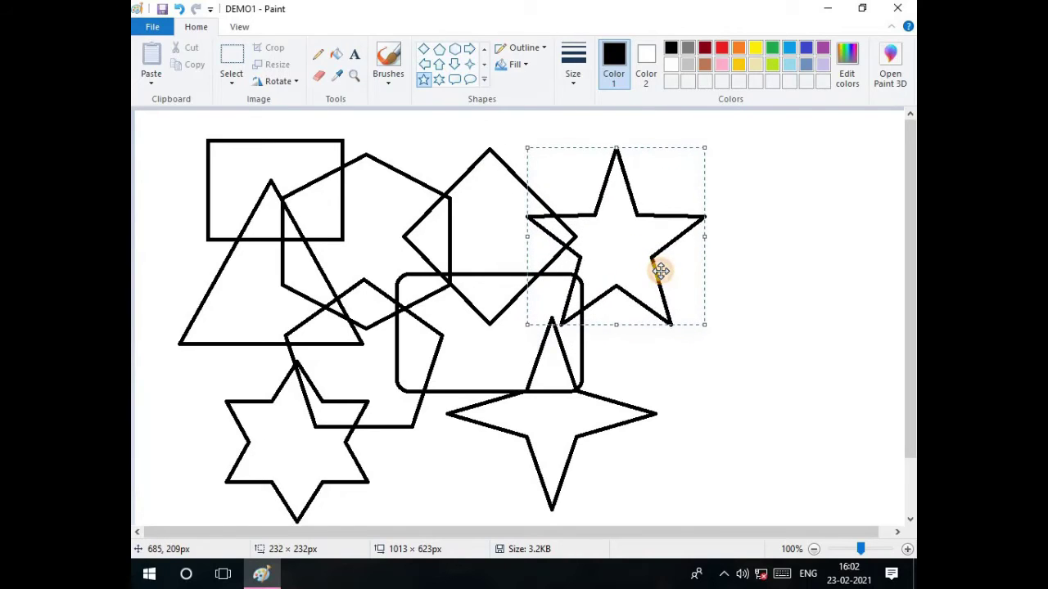
pyautogui.click(819, 260)
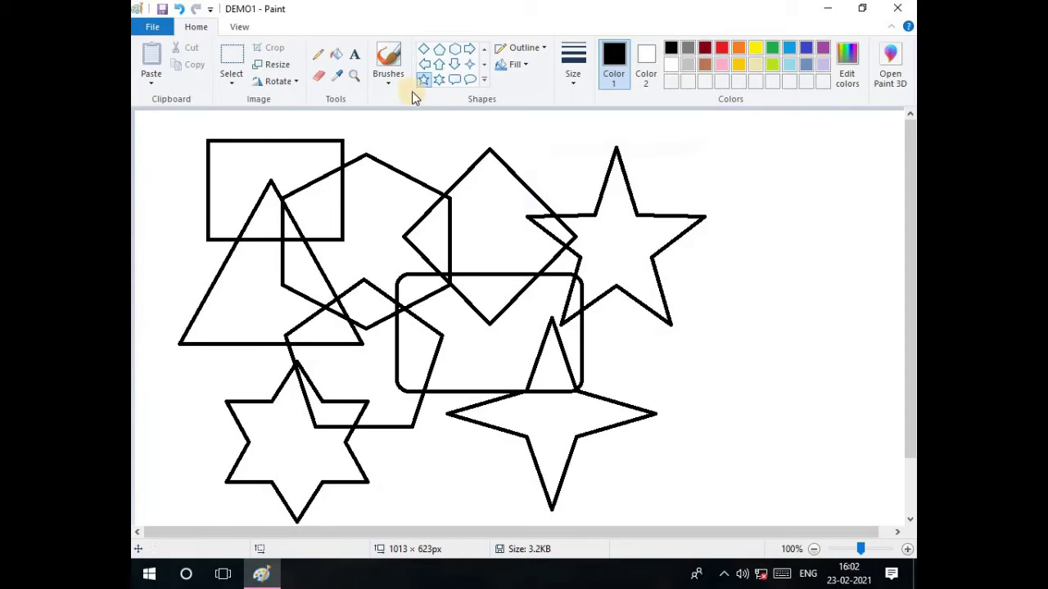
# Step: Draw an ellipse about 193 × 217 px and move it between the six-point star and the four-point star
pyautogui.click(483, 81)
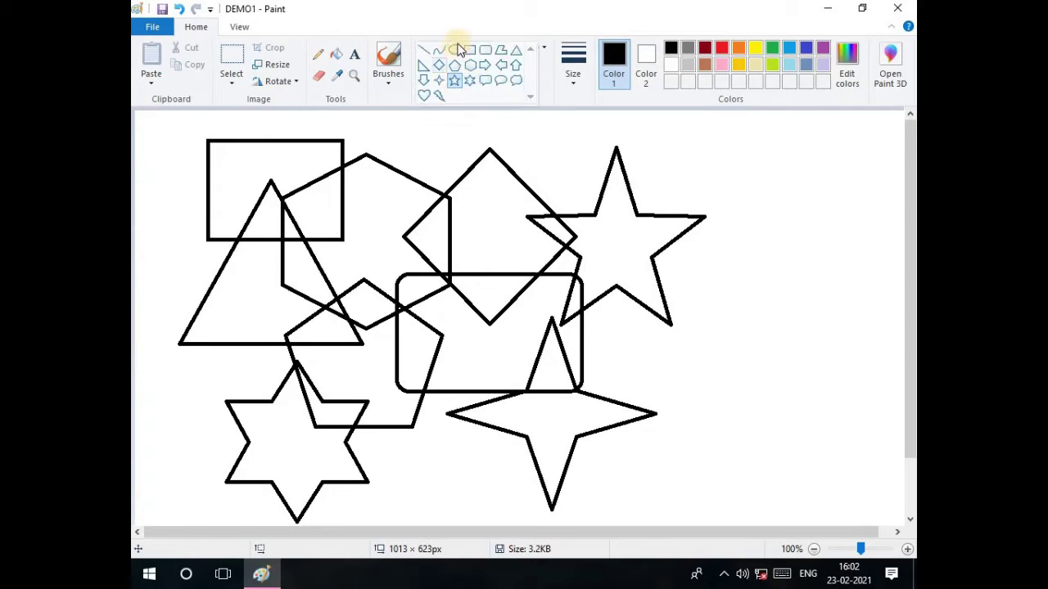
pyautogui.click(454, 52)
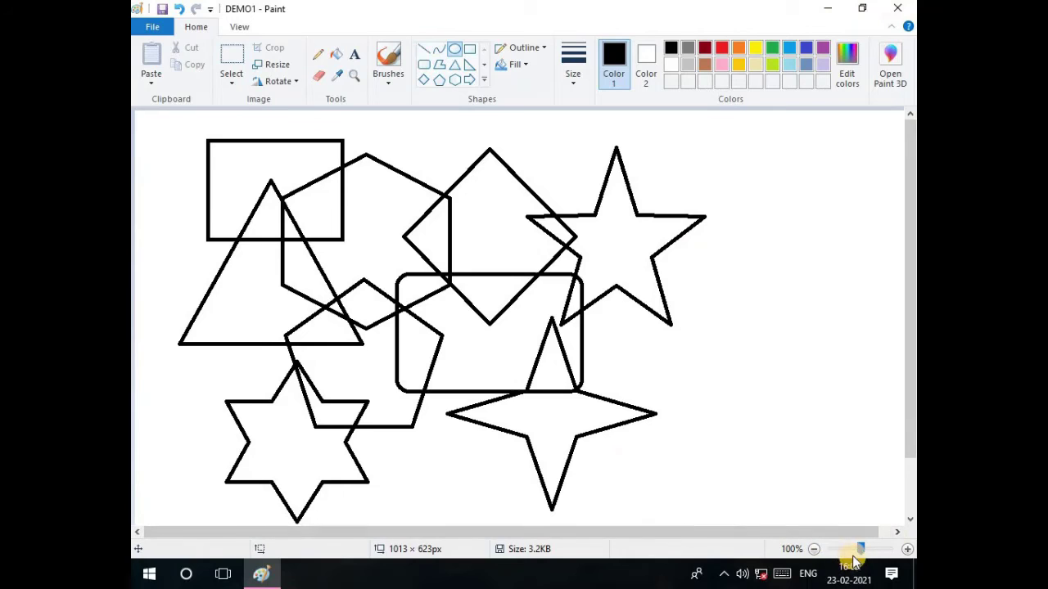
pyautogui.click(854, 555)
pyautogui.moveTo(440, 225); pyautogui.dragTo(453, 258)
pyautogui.moveTo(485, 294); pyautogui.dragTo(297, 303)
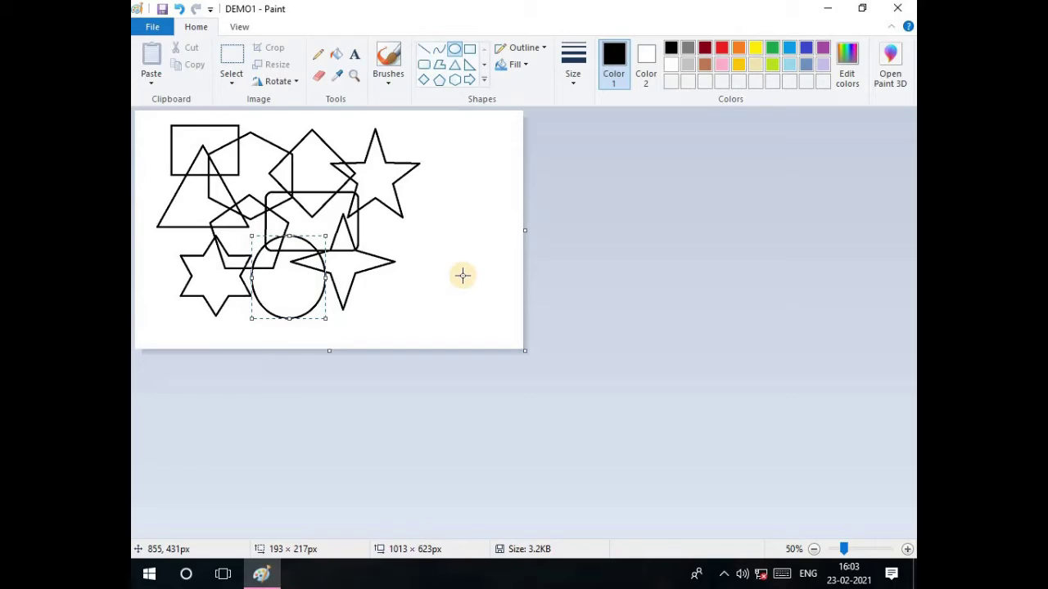
# Step: Draw an irregular closed polygon about 213 × 227 px and move it below the five-point star, overlapping the four-point star
pyautogui.click(439, 66)
pyautogui.moveTo(440, 216); pyautogui.dragTo(501, 302)
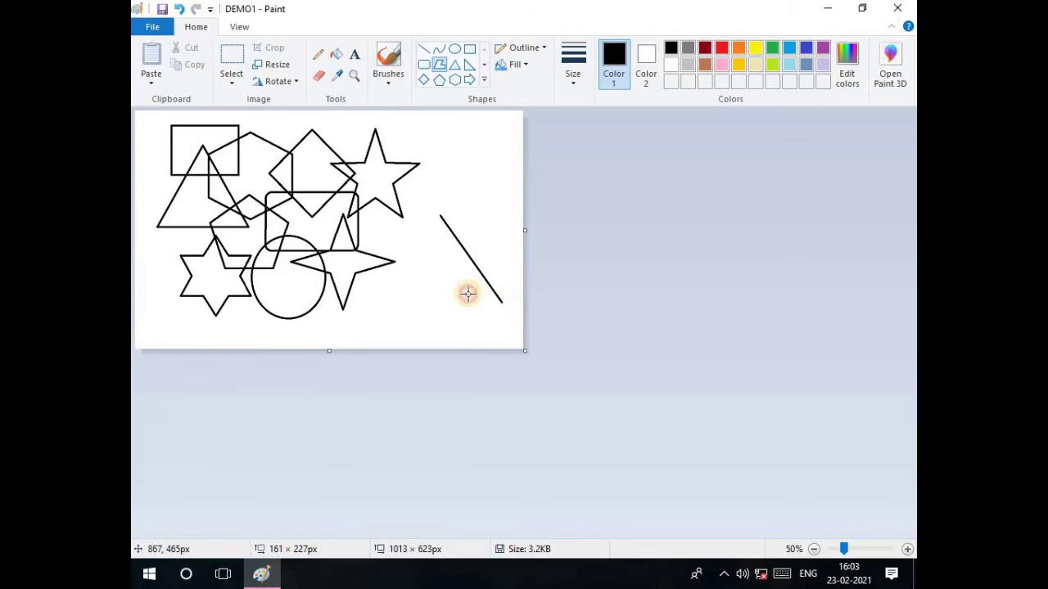
pyautogui.click(453, 276)
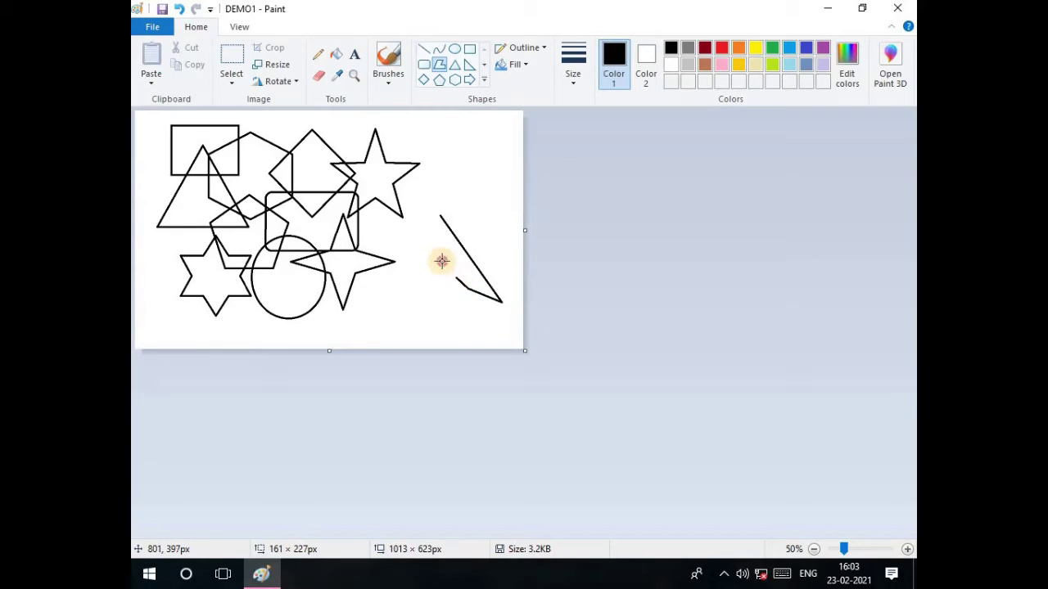
pyautogui.click(419, 286)
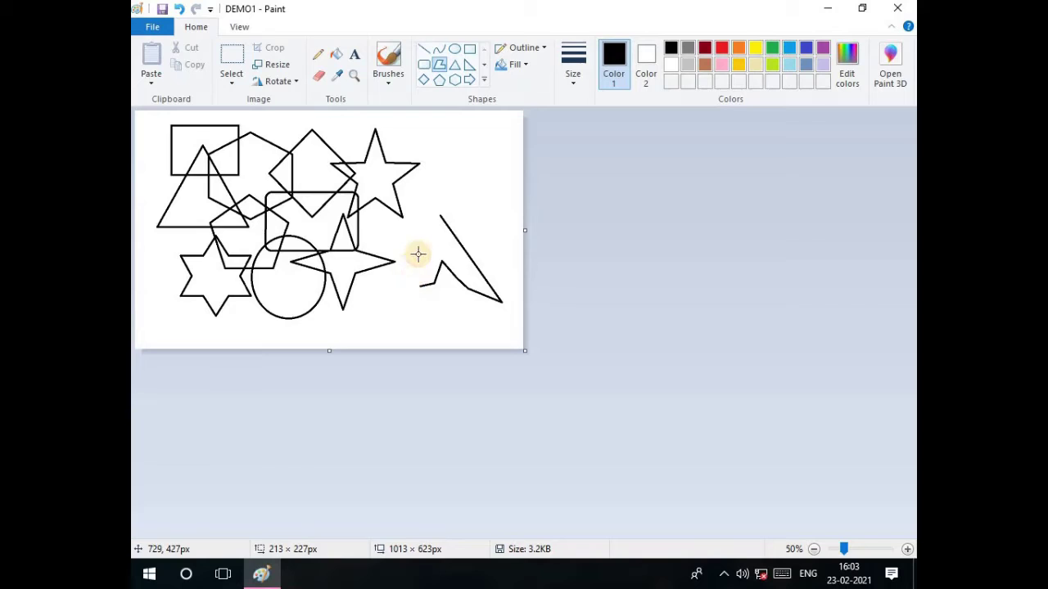
pyautogui.doubleClick(442, 219)
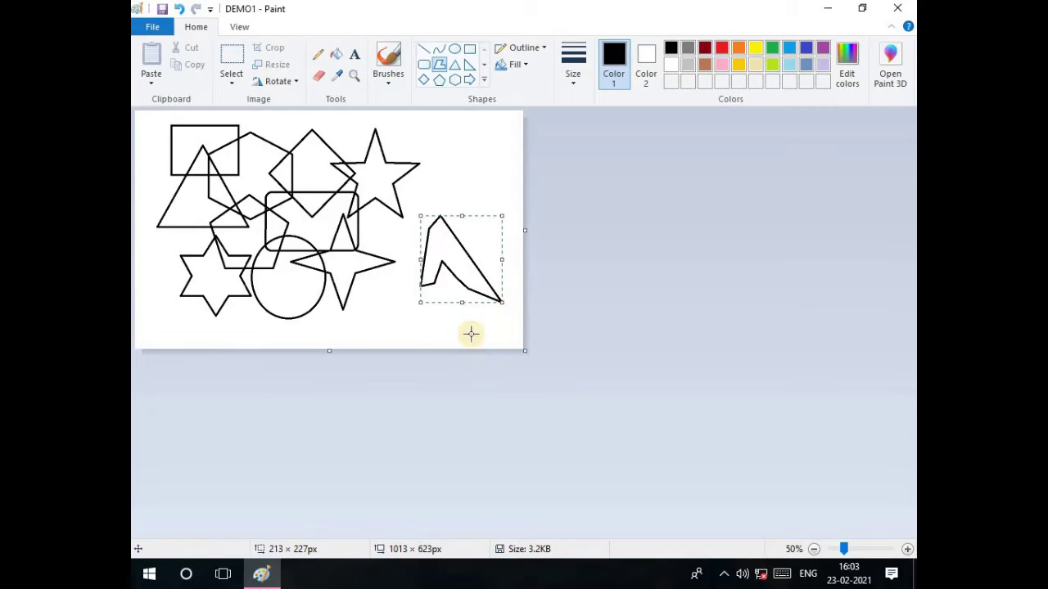
pyautogui.moveTo(430, 258); pyautogui.dragTo(386, 237)
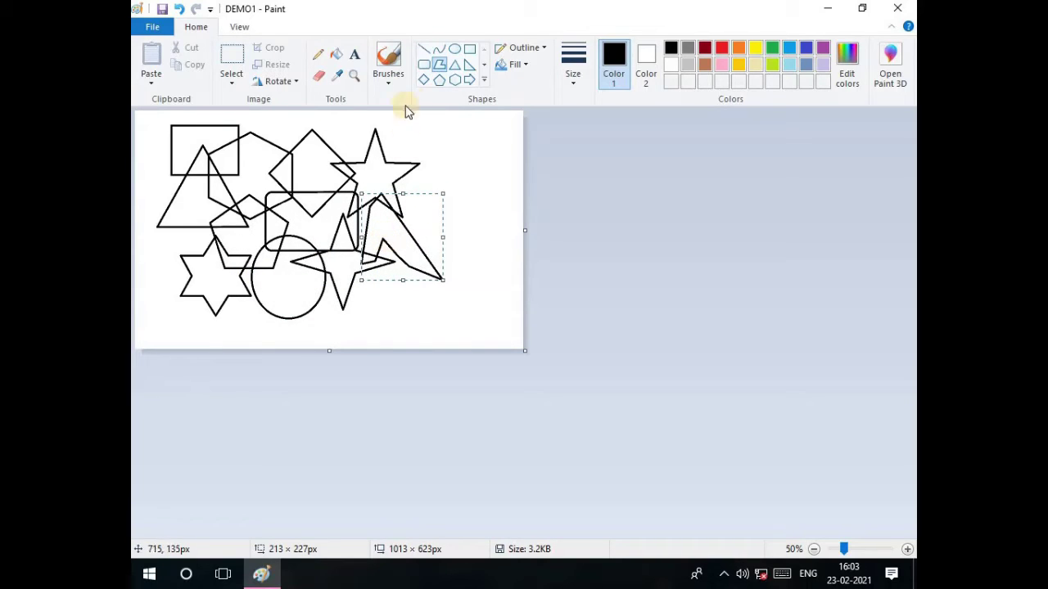
# Step: Draw a closed polygon with crossing edges, about 145 × 259 px, and move it to the canvas's left edge over the triangle
pyautogui.click(441, 65)
pyautogui.moveTo(449, 146); pyautogui.dragTo(489, 244)
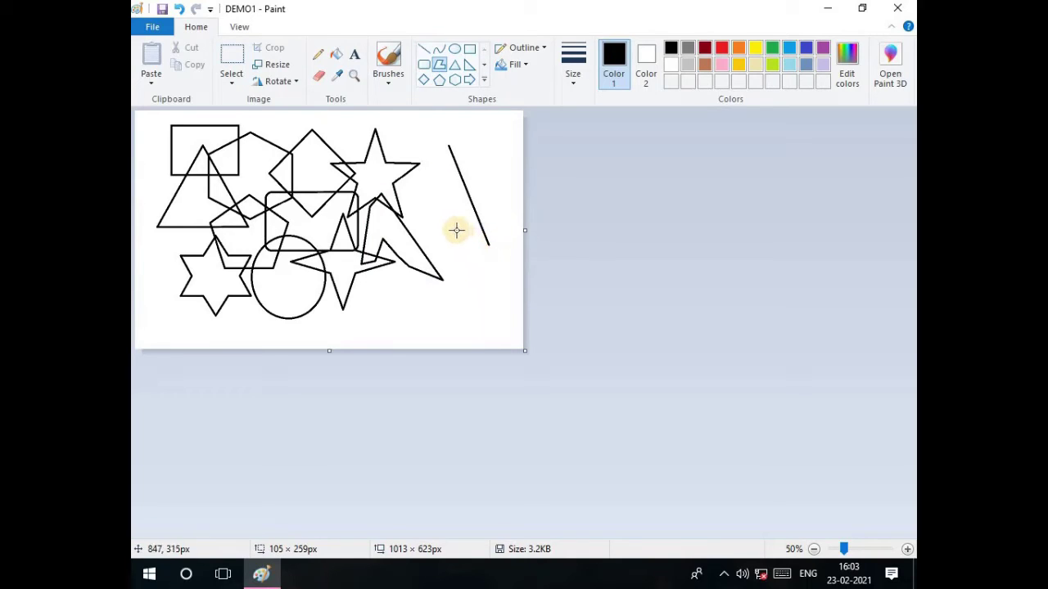
pyautogui.click(455, 231)
pyautogui.click(498, 154)
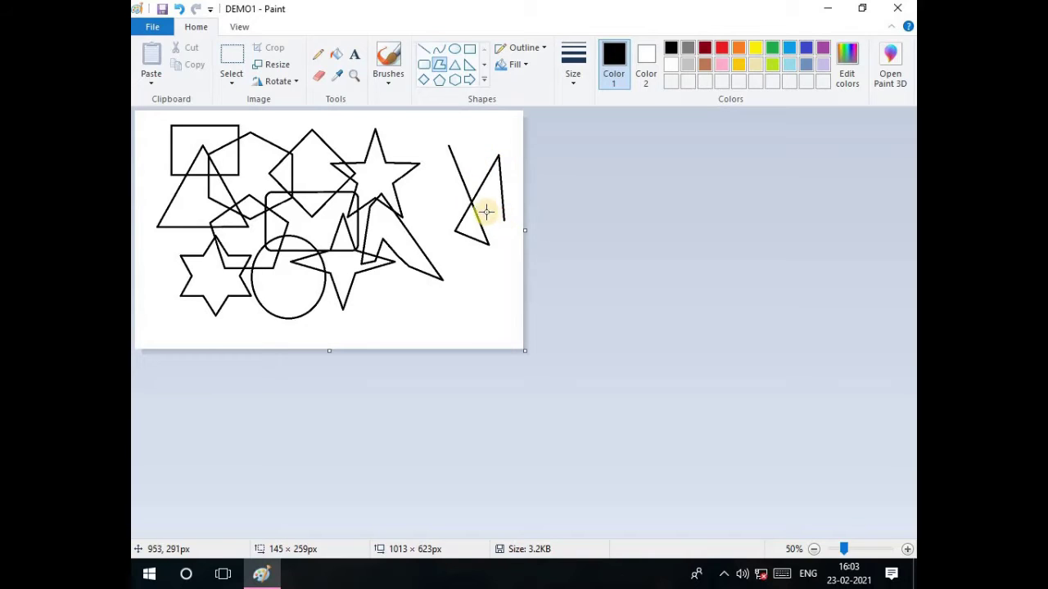
pyautogui.click(448, 145)
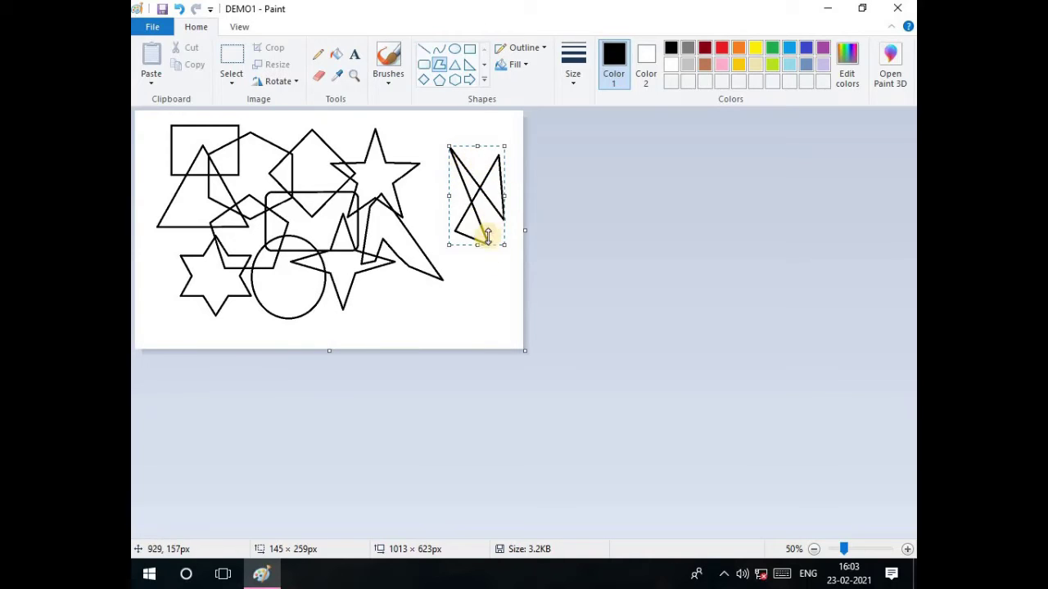
pyautogui.moveTo(478, 185); pyautogui.dragTo(159, 206)
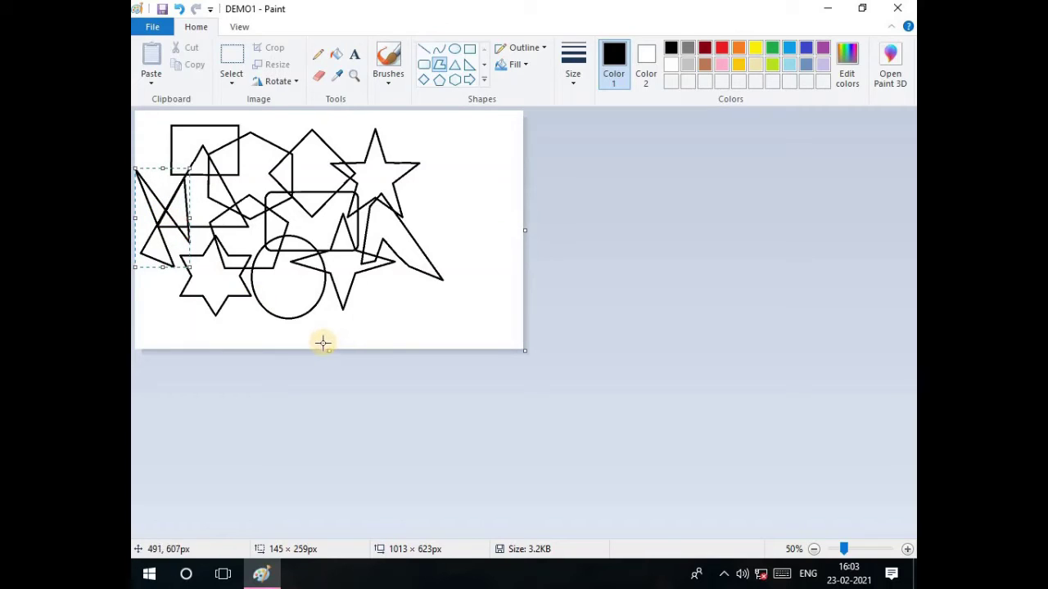
# Step: Draw a closed polygon with crossing edges, about 191 × 289 px, and move it over the ellipse's lower half, past the canvas's bottom edge
pyautogui.click(441, 65)
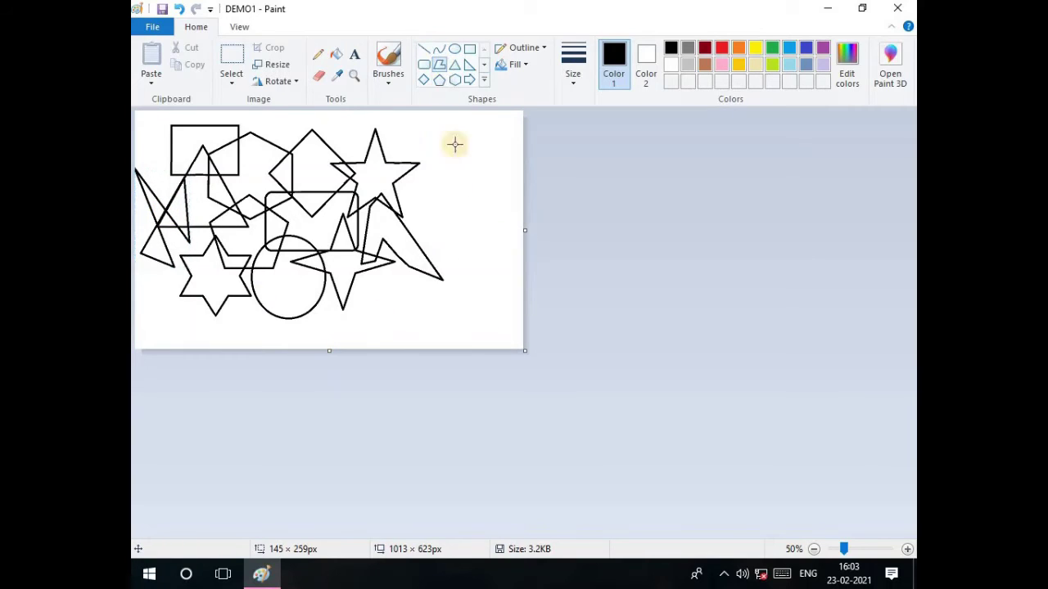
pyautogui.moveTo(442, 207); pyautogui.dragTo(505, 208)
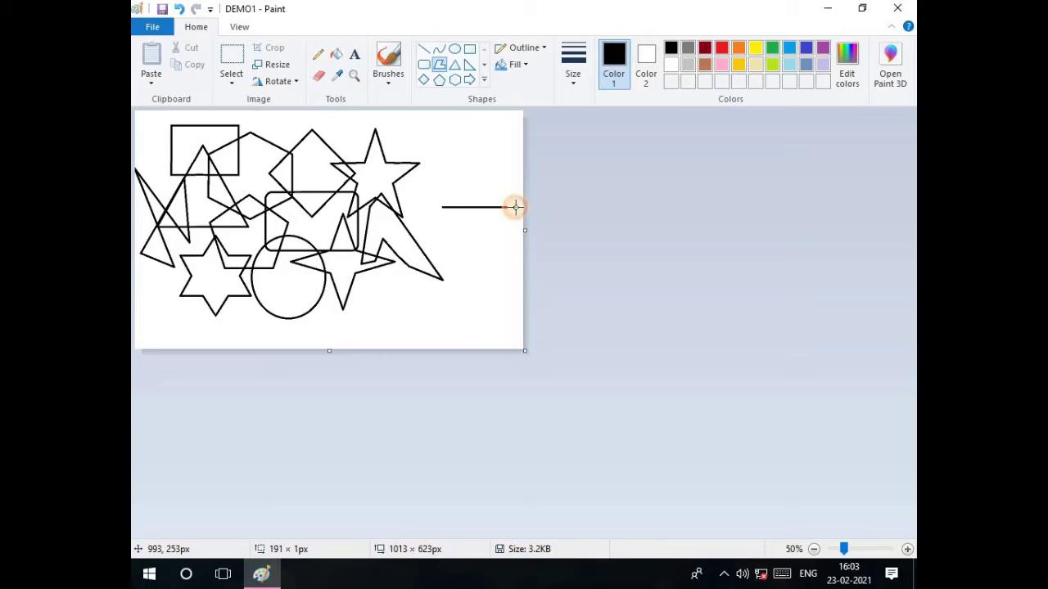
pyautogui.moveTo(514, 207); pyautogui.dragTo(516, 207)
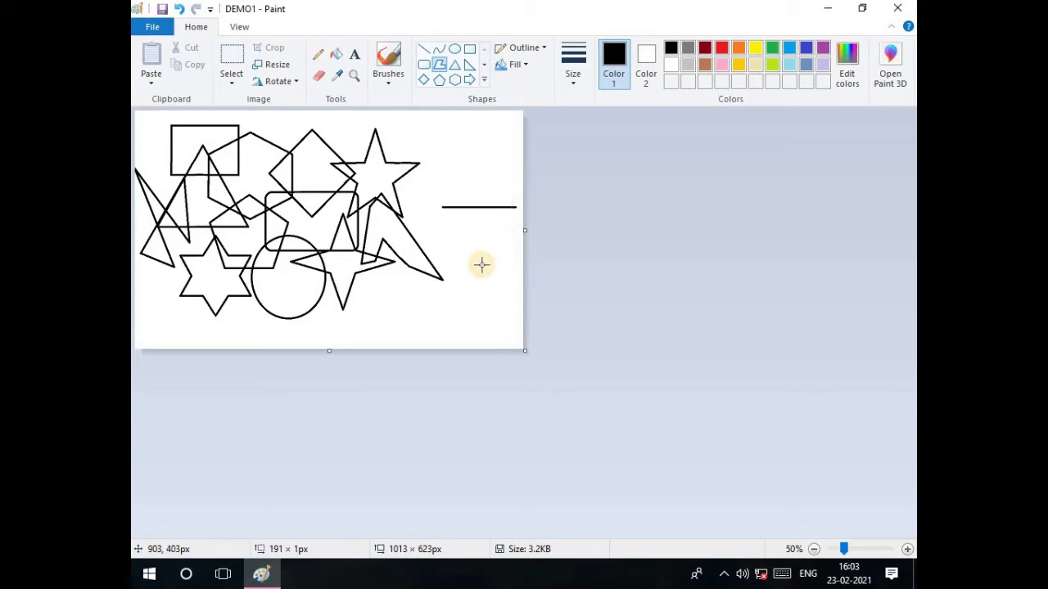
pyautogui.moveTo(474, 259); pyautogui.dragTo(478, 267)
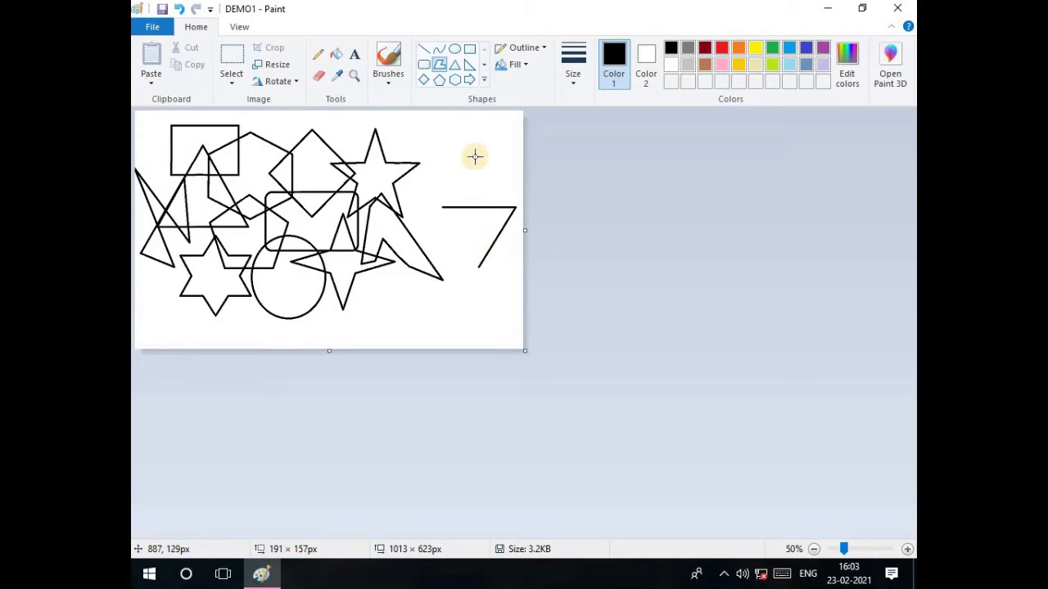
pyautogui.moveTo(475, 156); pyautogui.dragTo(475, 156)
pyautogui.click(442, 204)
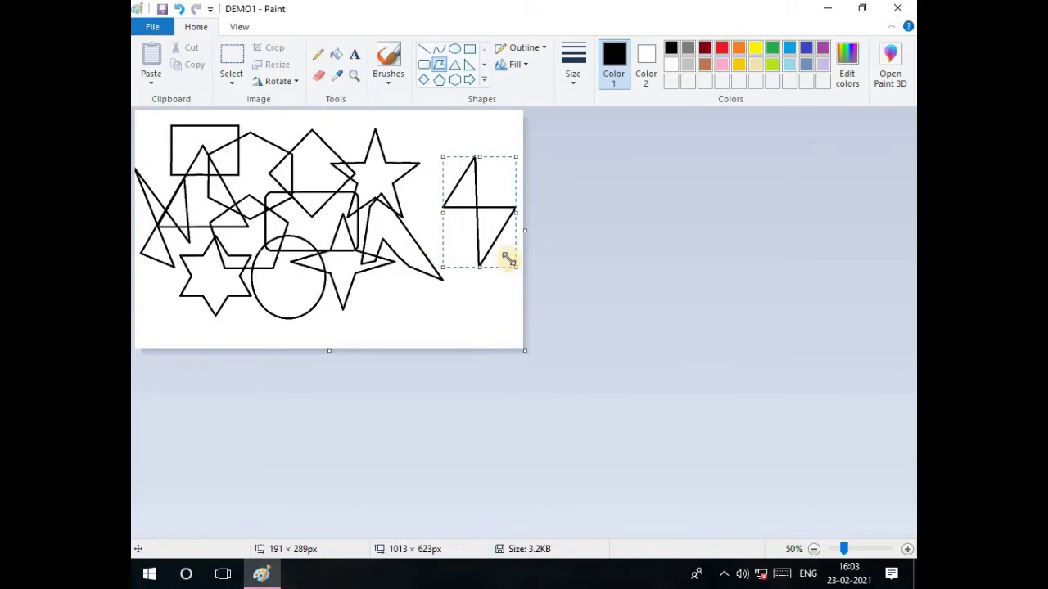
pyautogui.moveTo(486, 229); pyautogui.dragTo(300, 342)
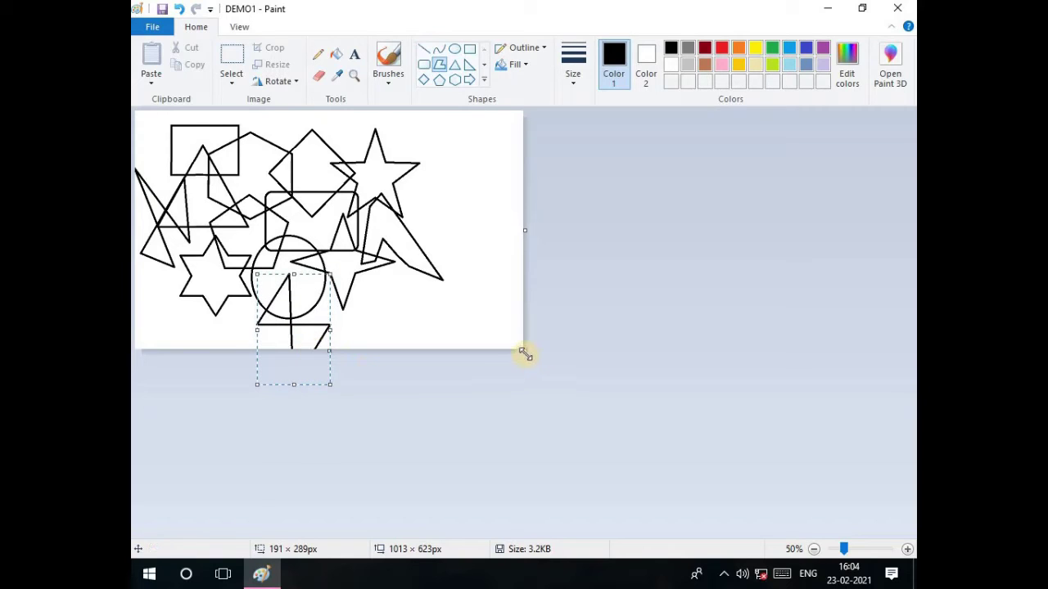
# Step: Enlarge the canvas to 1084 × 780 px and place a triangular polygon about 111 × 99 px over the cut-off polygon's lower part
pyautogui.moveTo(525, 354); pyautogui.dragTo(547, 412)
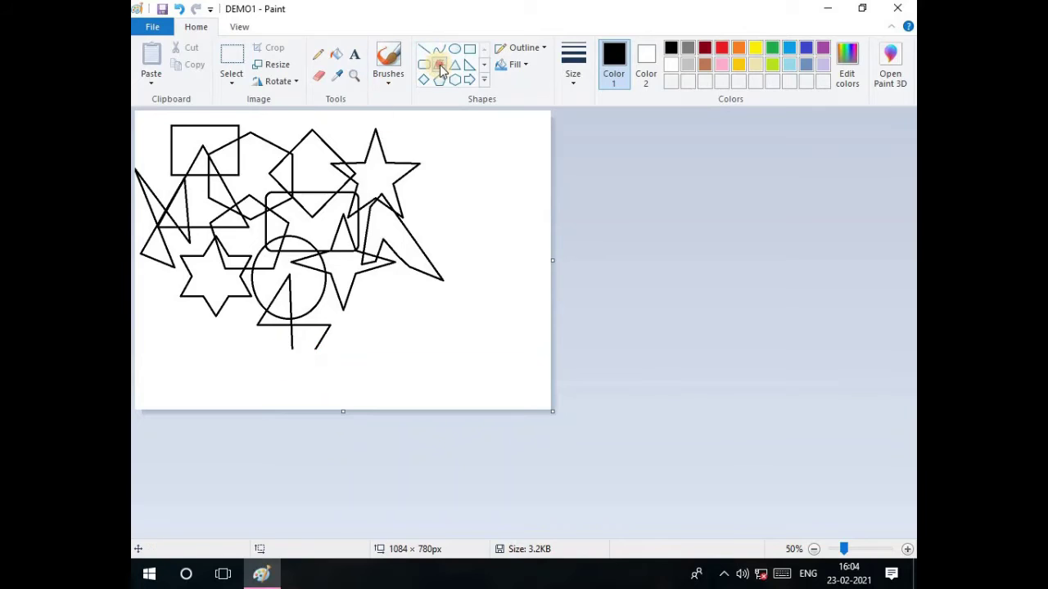
pyautogui.moveTo(473, 356); pyautogui.dragTo(431, 356)
pyautogui.click(473, 354)
pyautogui.moveTo(450, 350); pyautogui.dragTo(302, 324)
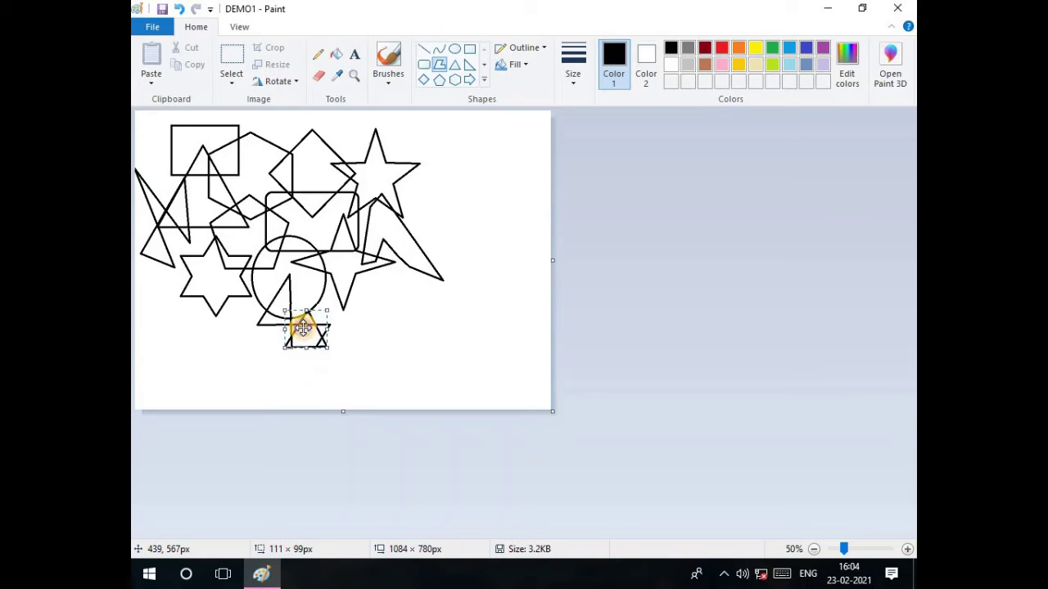
pyautogui.click(512, 319)
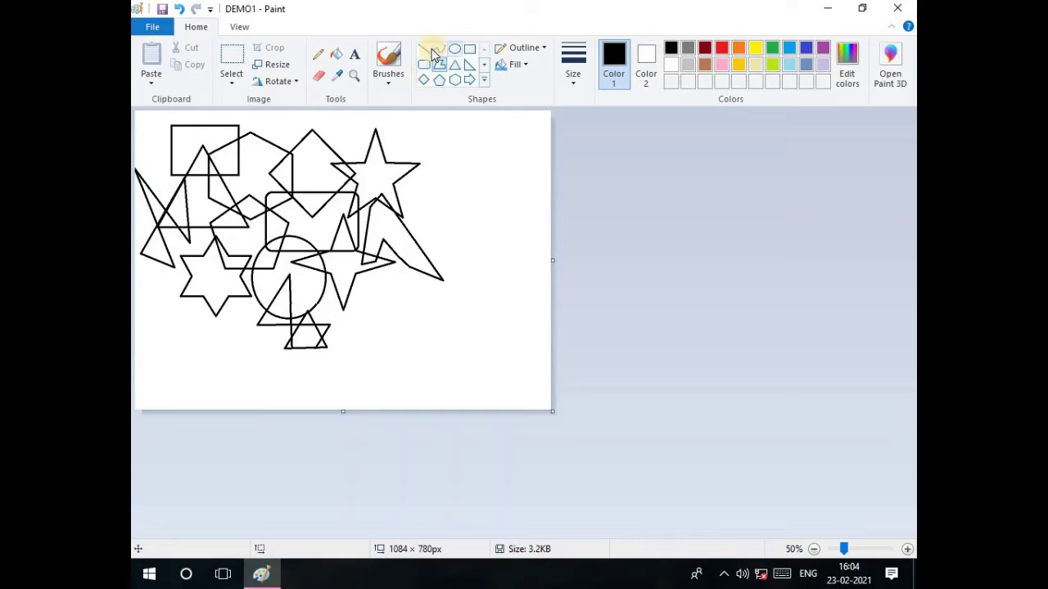
# Step: Draw a right arrow about 221 × 165 px and move it to overlap the five-point star's right point
pyautogui.click(470, 80)
pyautogui.moveTo(457, 189); pyautogui.dragTo(540, 250)
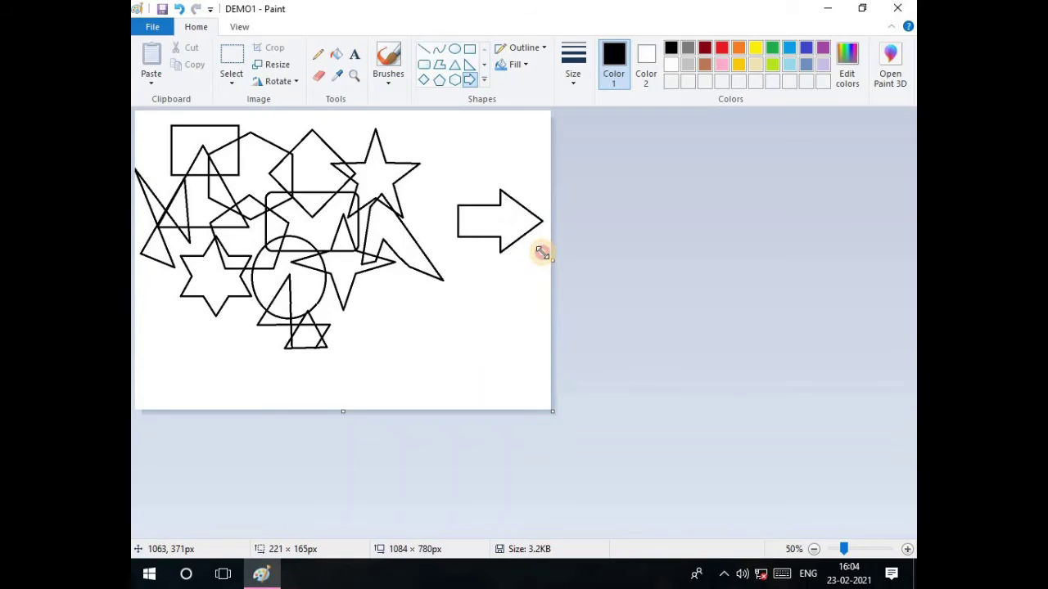
pyautogui.moveTo(478, 188)
pyautogui.mouseDown()
pyautogui.moveTo(436, 178)
pyautogui.moveTo(440, 156)
pyautogui.moveTo(446, 162)
pyautogui.mouseUp()
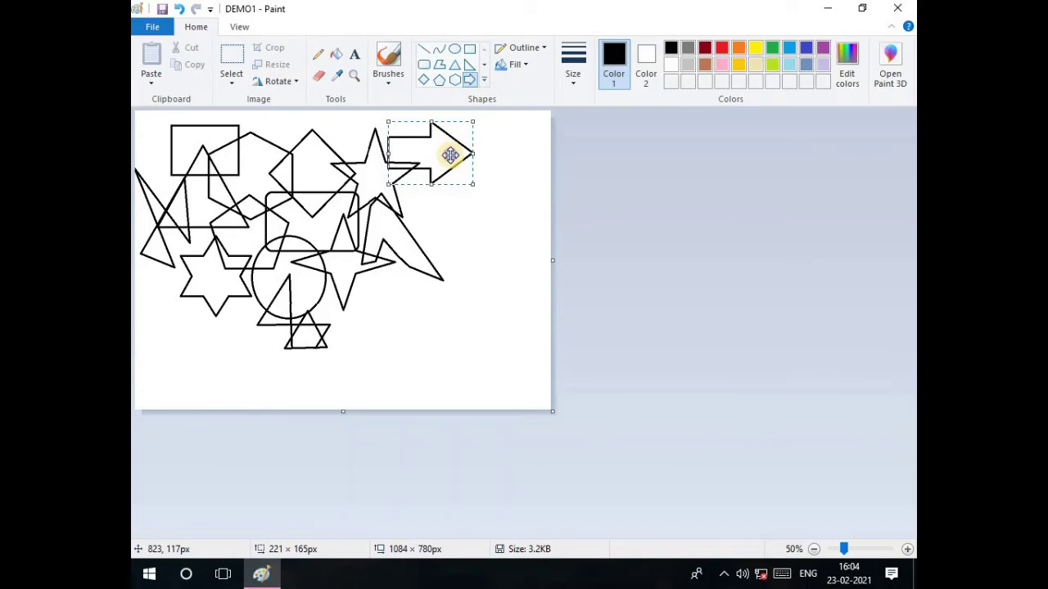
# Step: Examine the context options and the paste options available for the selected right arrow
pyautogui.rightClick(451, 154)
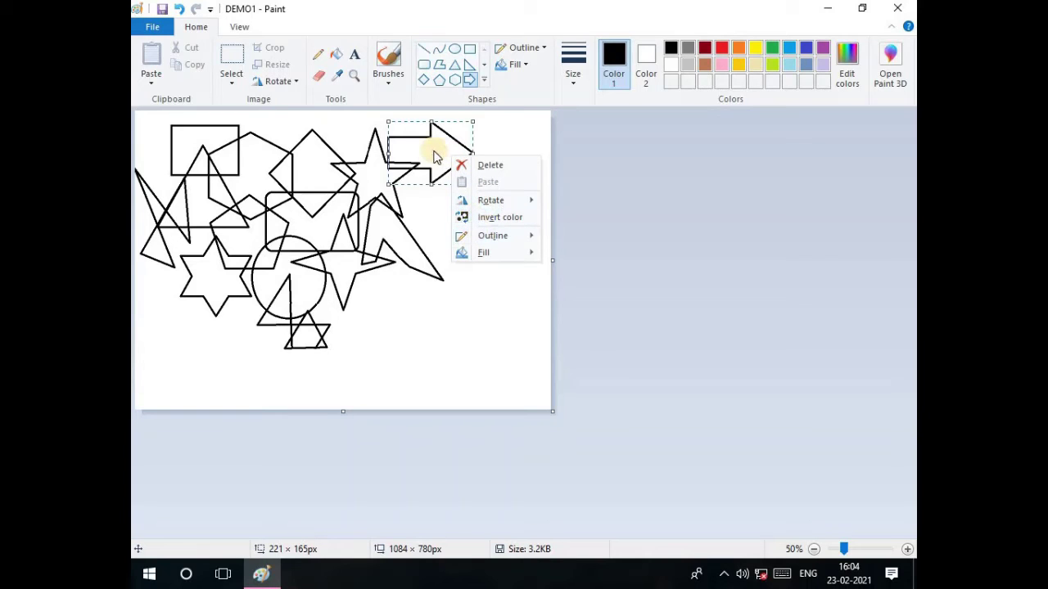
pyautogui.rightClick(439, 142)
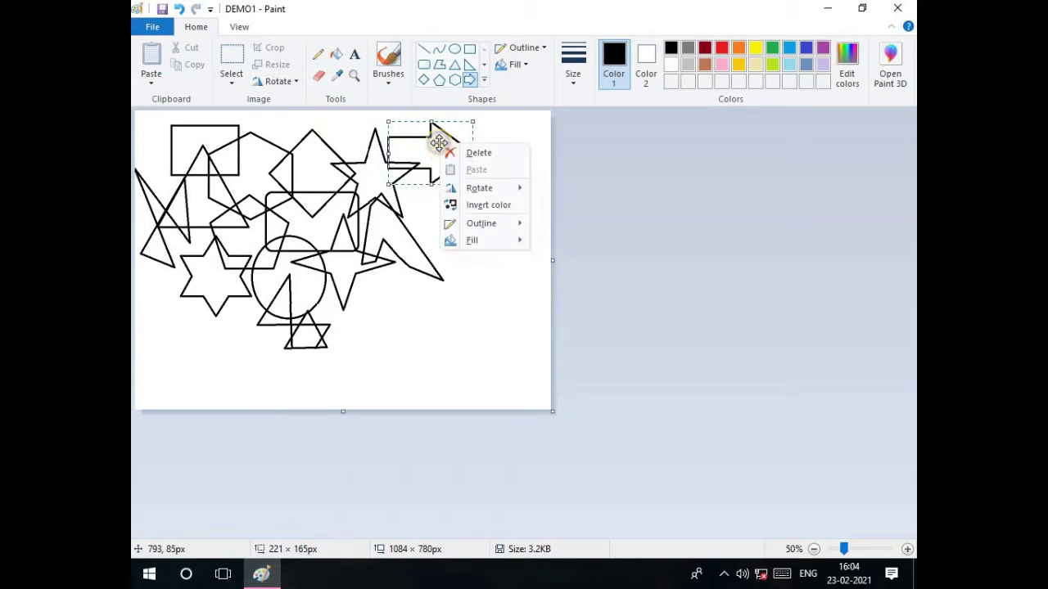
pyautogui.moveTo(477, 189)
pyautogui.click(414, 150)
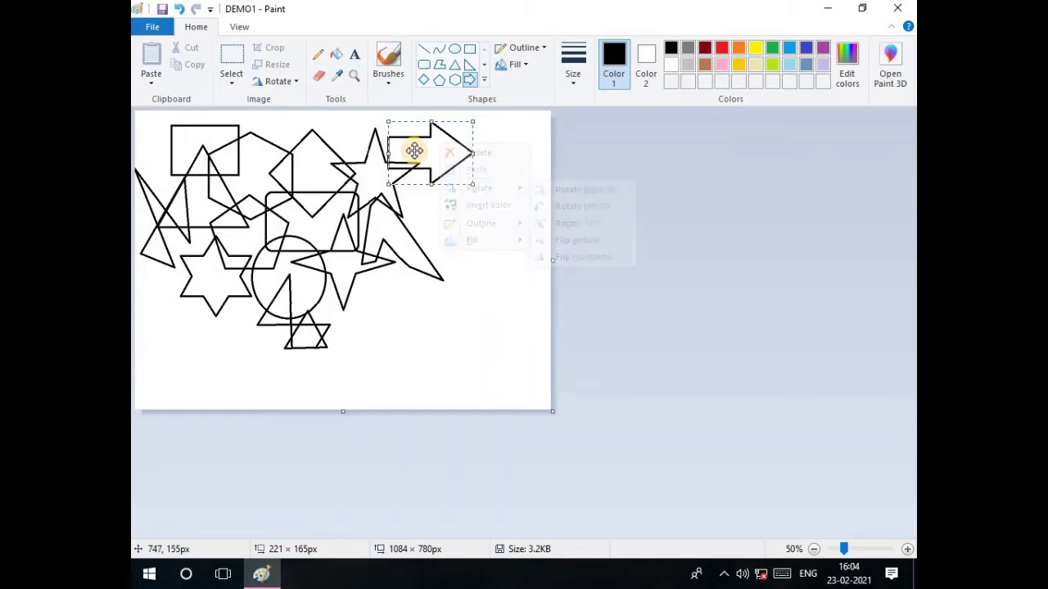
pyautogui.click(160, 84)
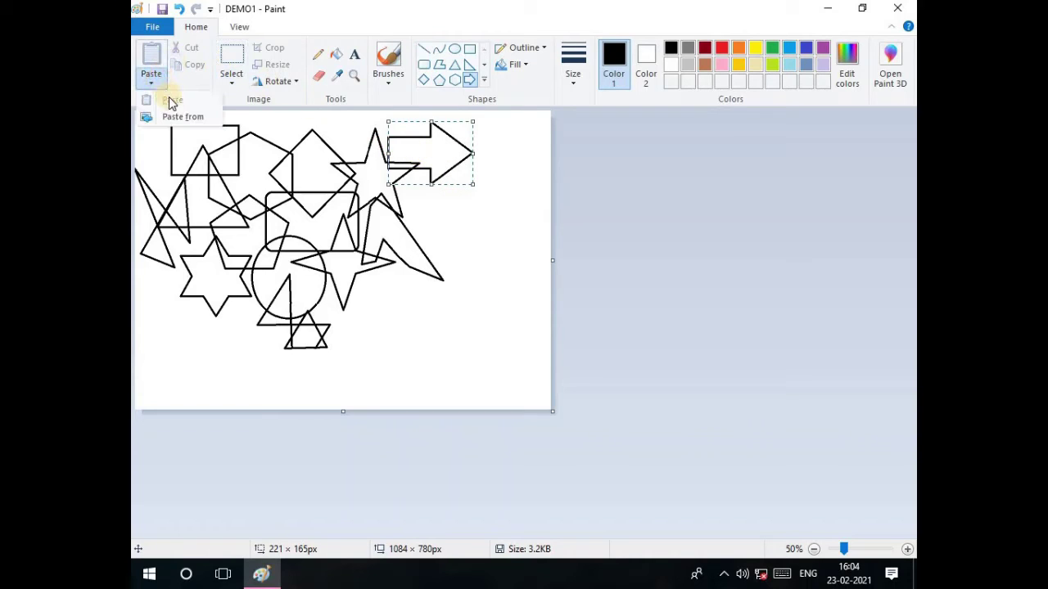
pyautogui.click(429, 154)
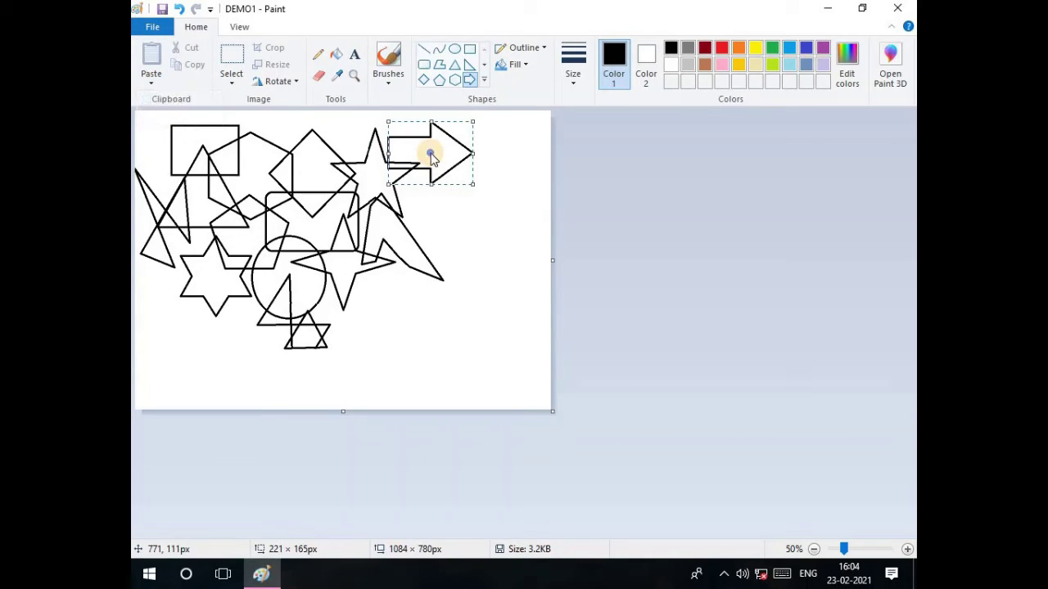
pyautogui.rightClick(431, 162)
pyautogui.click(506, 131)
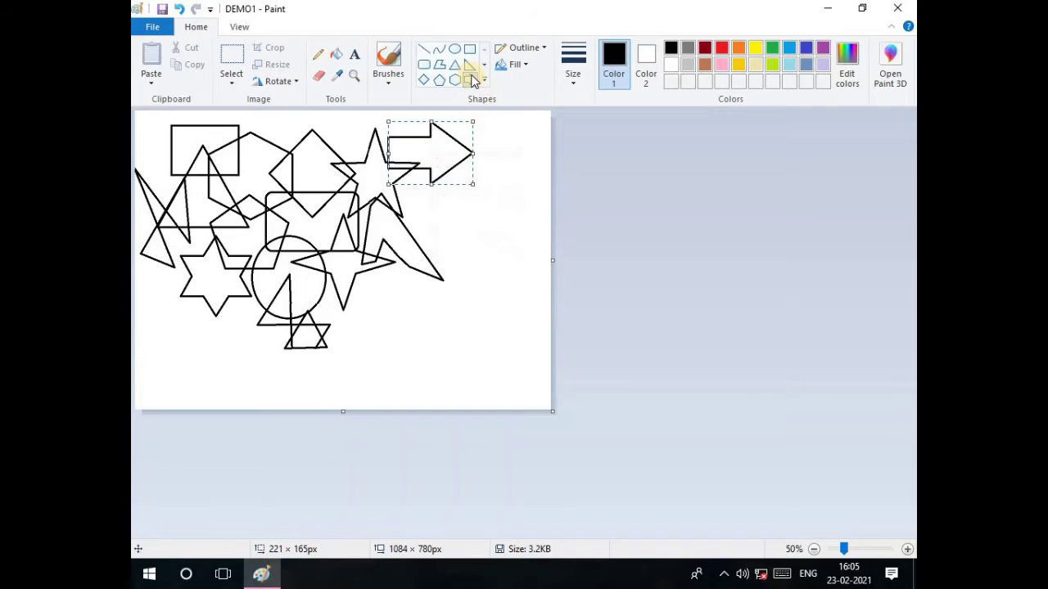
pyautogui.moveTo(378, 296); pyautogui.dragTo(465, 366)
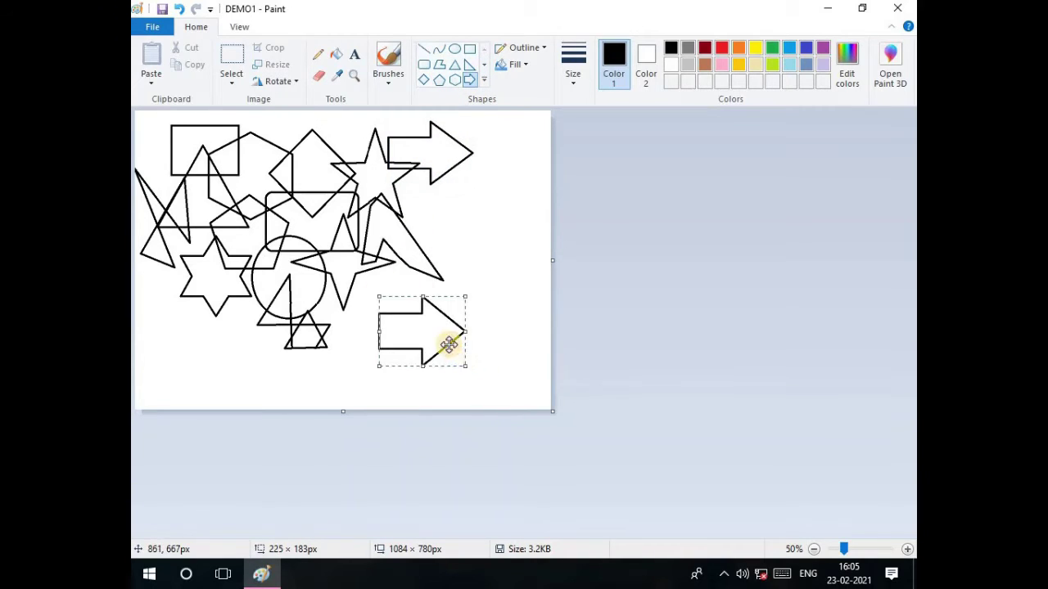
pyautogui.click(290, 85)
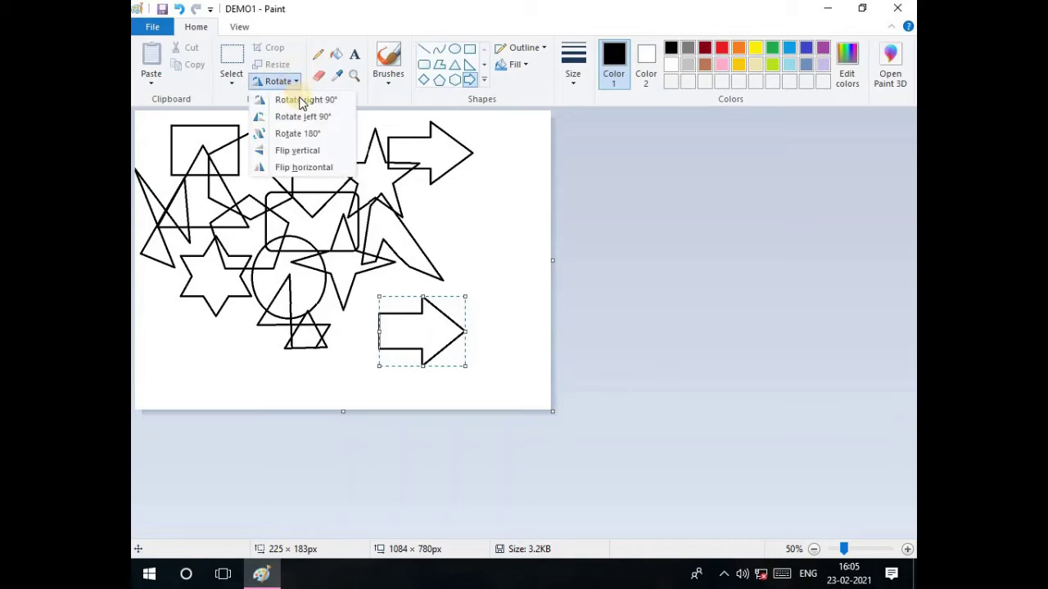
pyautogui.click(300, 100)
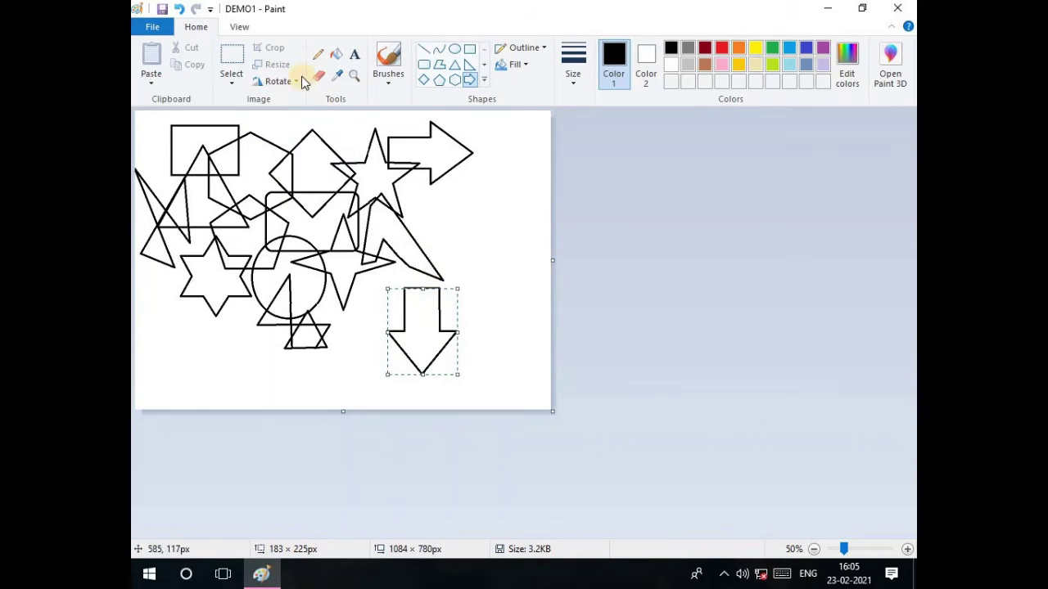
pyautogui.click(183, 11)
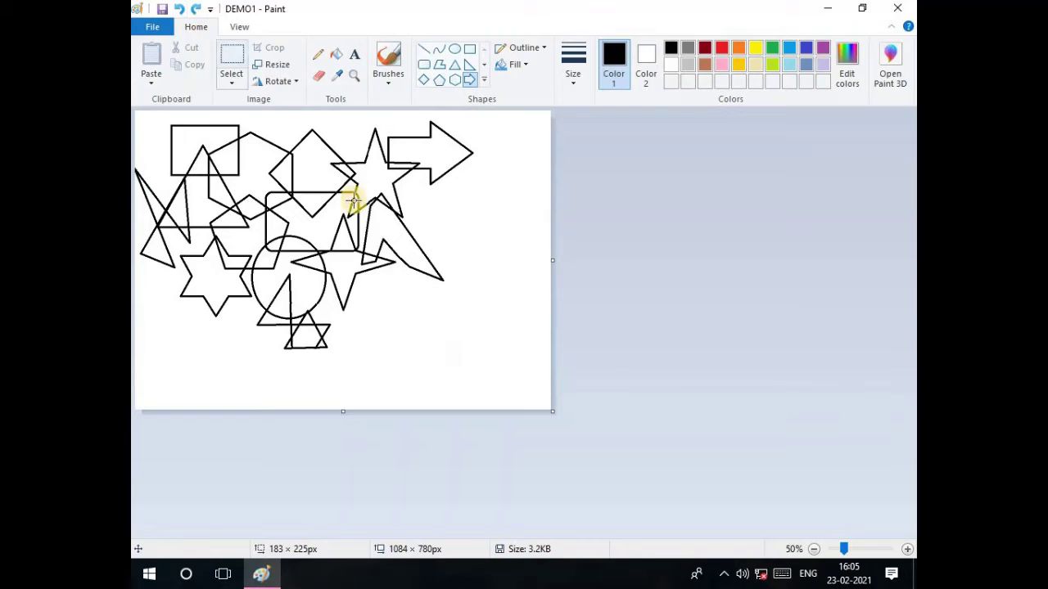
# Step: Draw a right arrow about 199 × 155 px in the canvas's lower right area and rotate it right 90°
pyautogui.moveTo(400, 324); pyautogui.dragTo(478, 383)
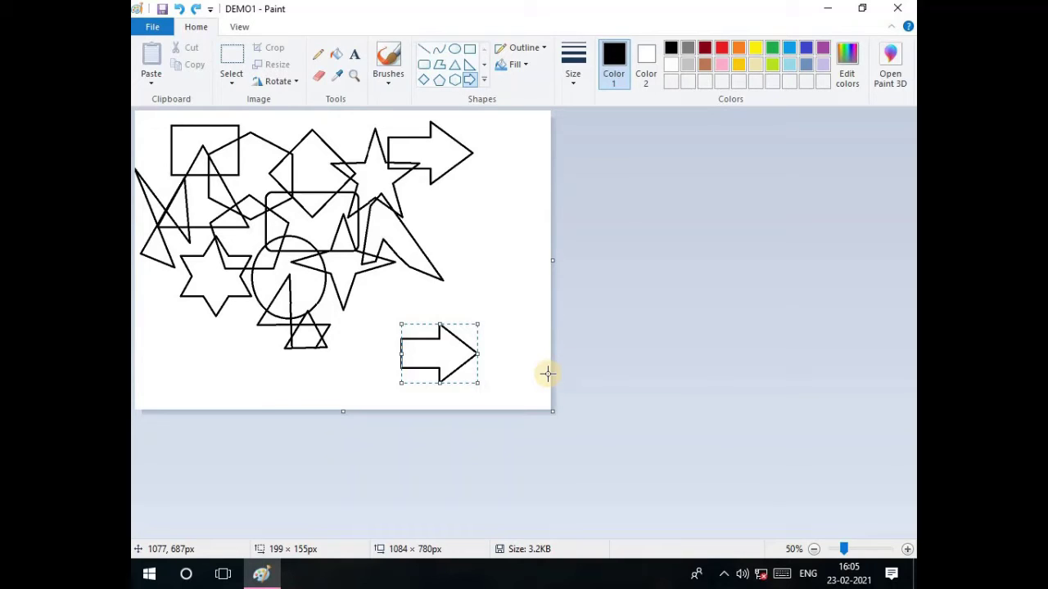
pyautogui.click(288, 85)
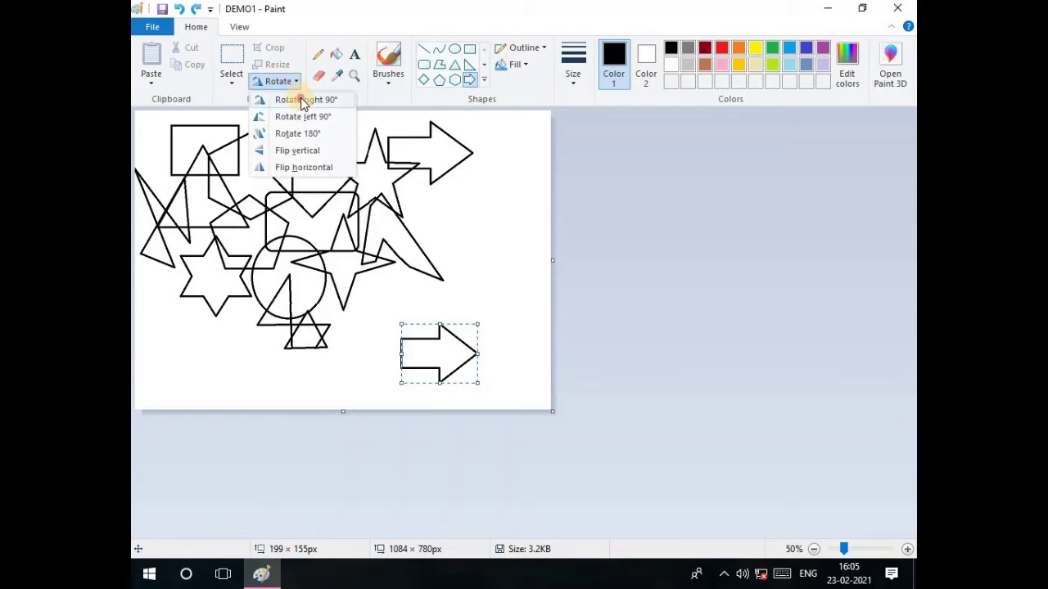
pyautogui.click(302, 100)
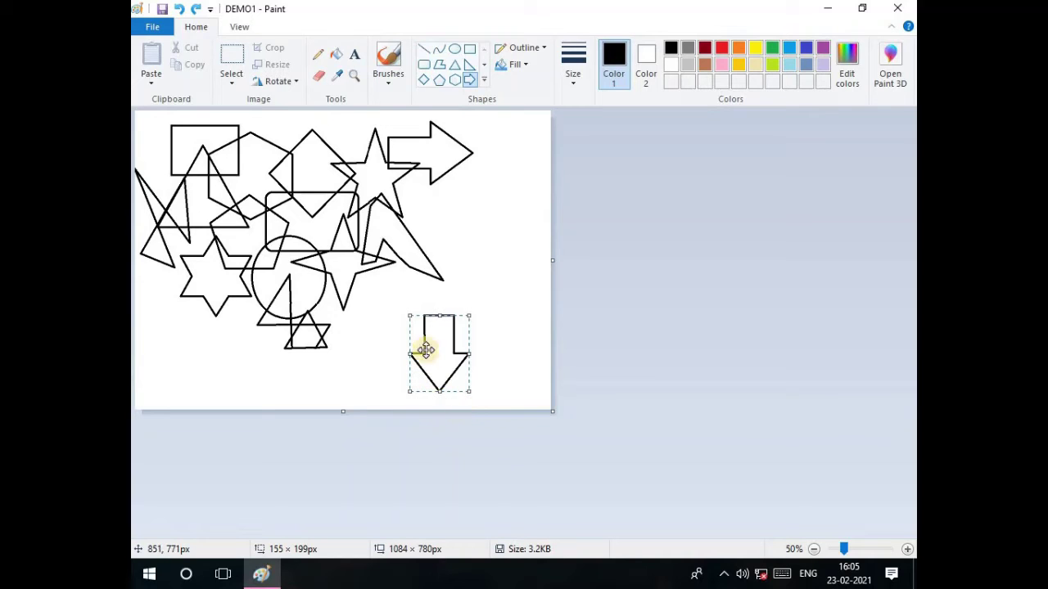
# Step: Rotate the new arrow left 90° and by 180°, and keep turning it until it points up
pyautogui.click(288, 81)
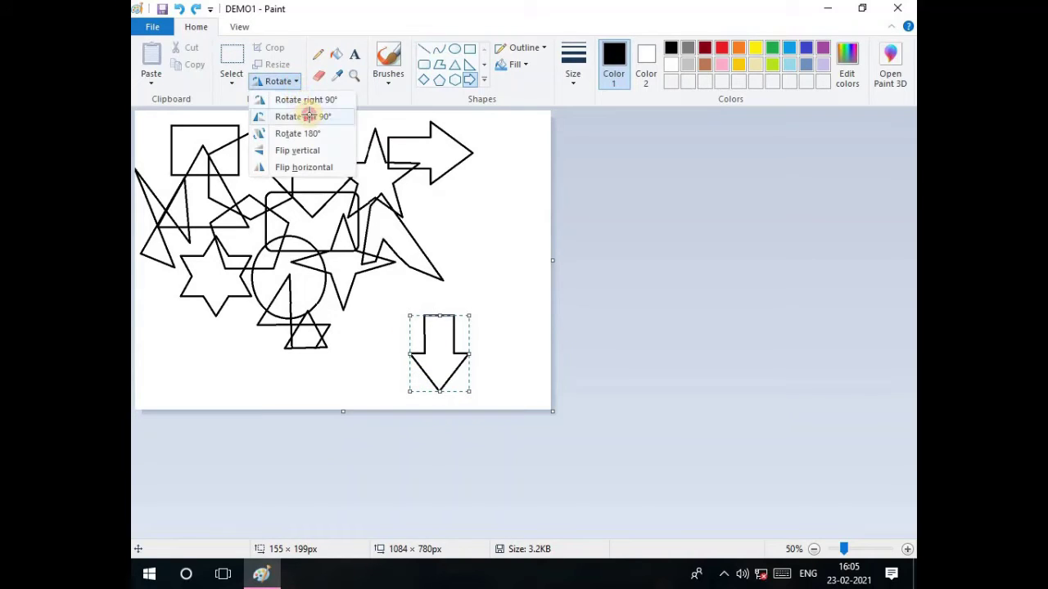
pyautogui.click(303, 116)
pyautogui.click(276, 81)
pyautogui.click(299, 133)
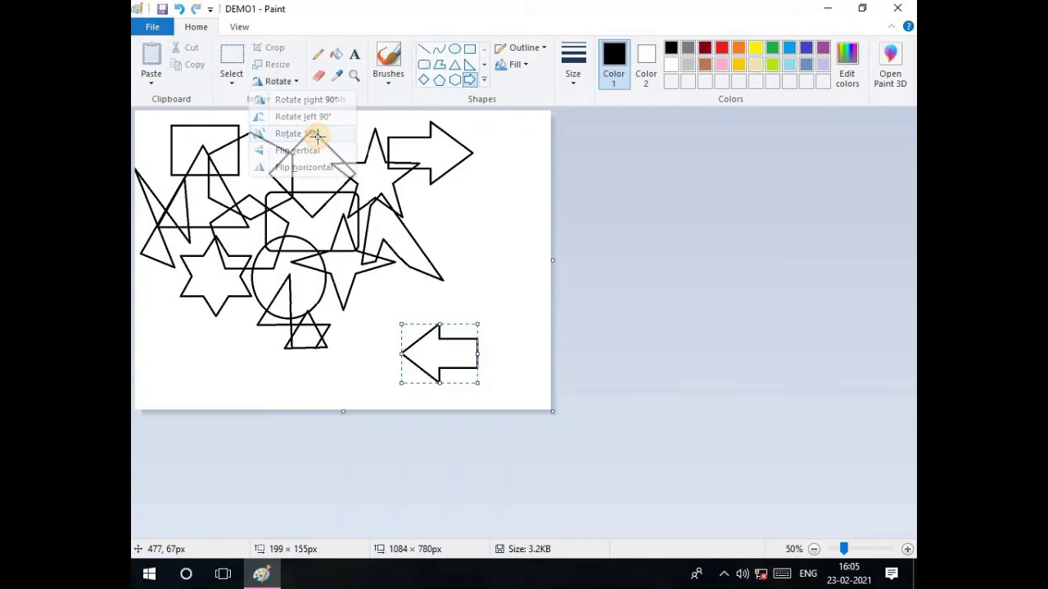
pyautogui.click(281, 85)
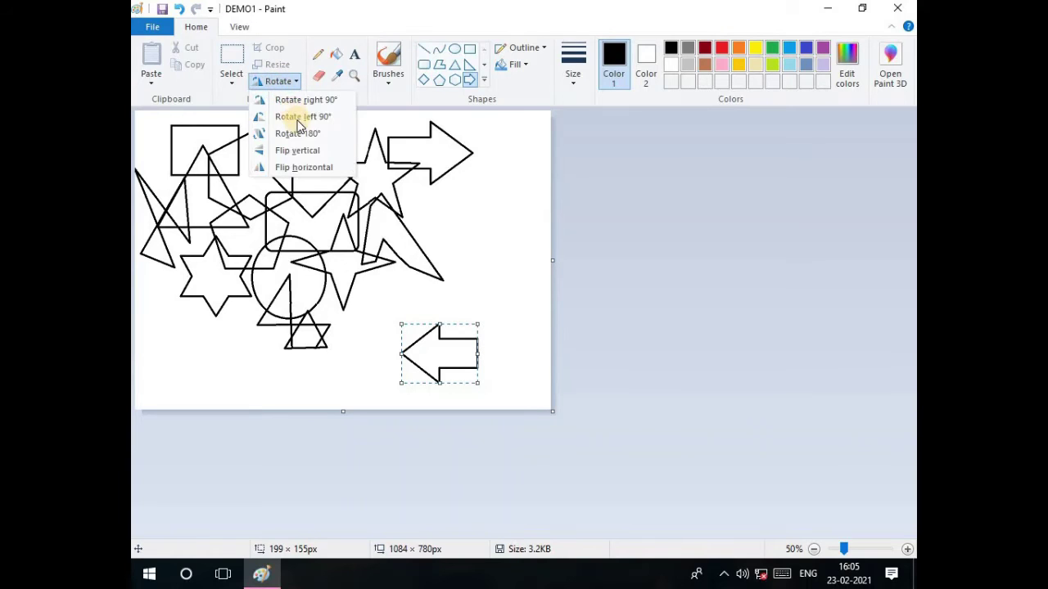
pyautogui.click(299, 166)
pyautogui.click(278, 81)
pyautogui.click(303, 116)
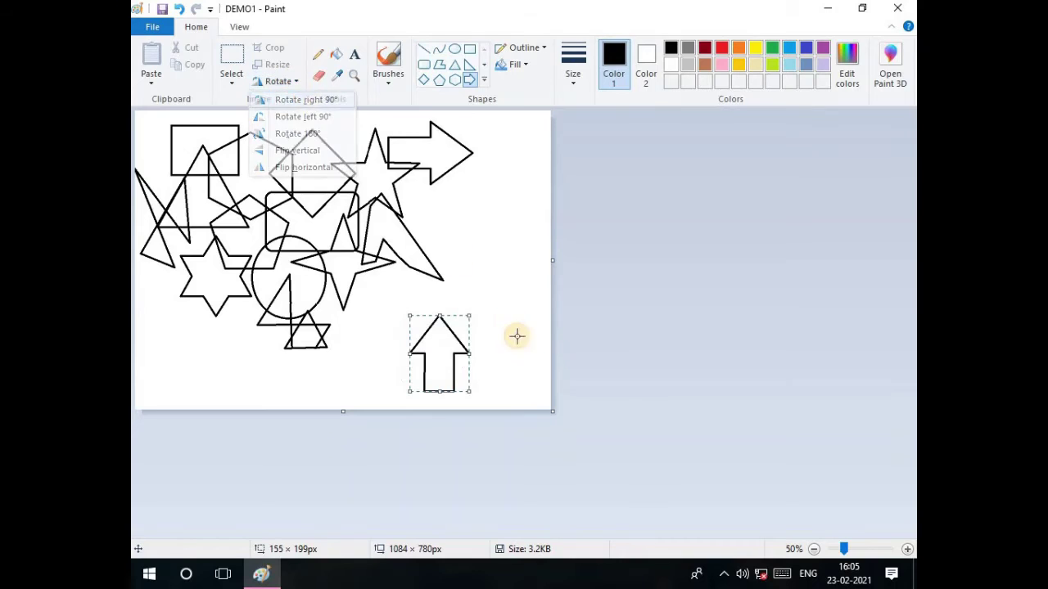
# Step: Rotate the arrow by two 90° turns so it points down and move it to overlap the six-point star's lower left
pyautogui.click(278, 81)
pyautogui.click(303, 116)
pyautogui.click(282, 81)
pyautogui.click(303, 116)
pyautogui.moveTo(446, 347); pyautogui.dragTo(196, 316)
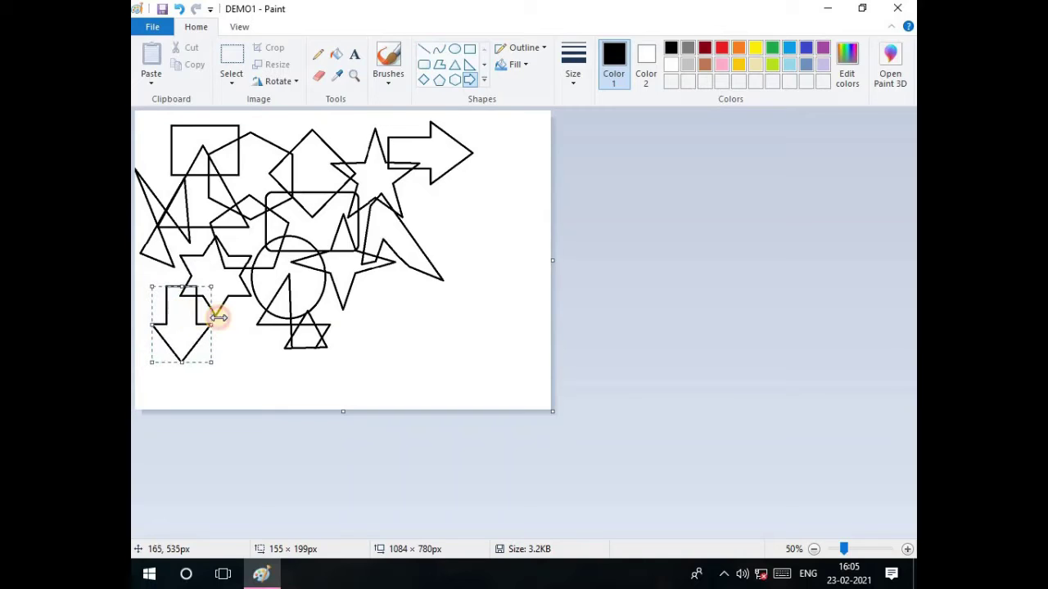
# Step: Draw a lightning bolt about 175 × 319 px along the canvas's right edge
pyautogui.click(484, 80)
pyautogui.click(439, 96)
pyautogui.moveTo(482, 227); pyautogui.dragTo(548, 348)
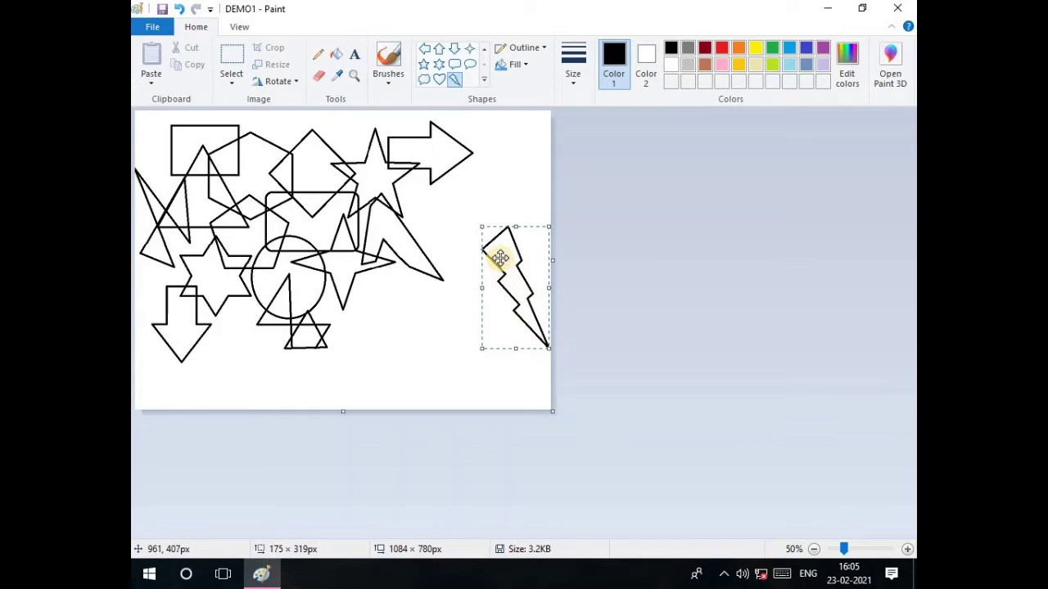
# Step: Rotate the lightning bolt by 180° two times
pyautogui.click(293, 81)
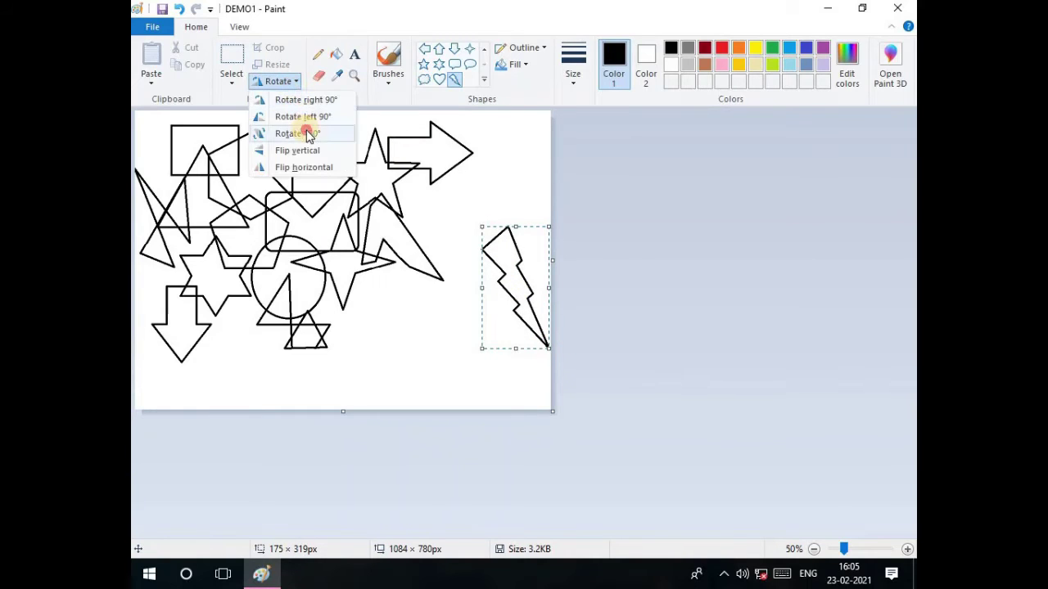
pyautogui.click(301, 131)
pyautogui.click(293, 82)
pyautogui.click(309, 133)
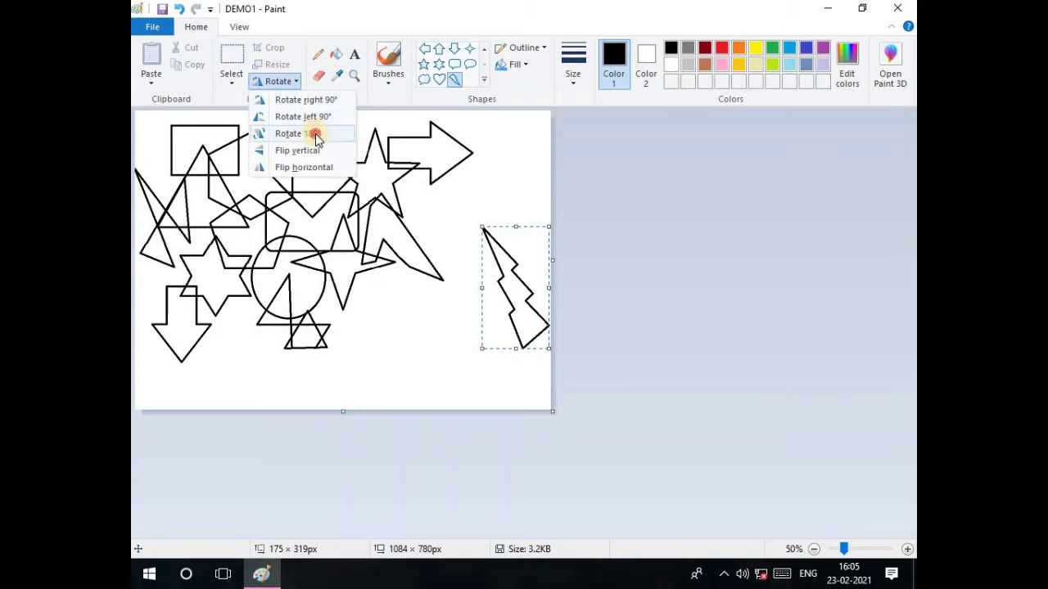
# Step: Rotate the lightning bolt left 90° and place it across the four-point star's lower point and the irregular polygon's tip
pyautogui.click(293, 83)
pyautogui.click(328, 115)
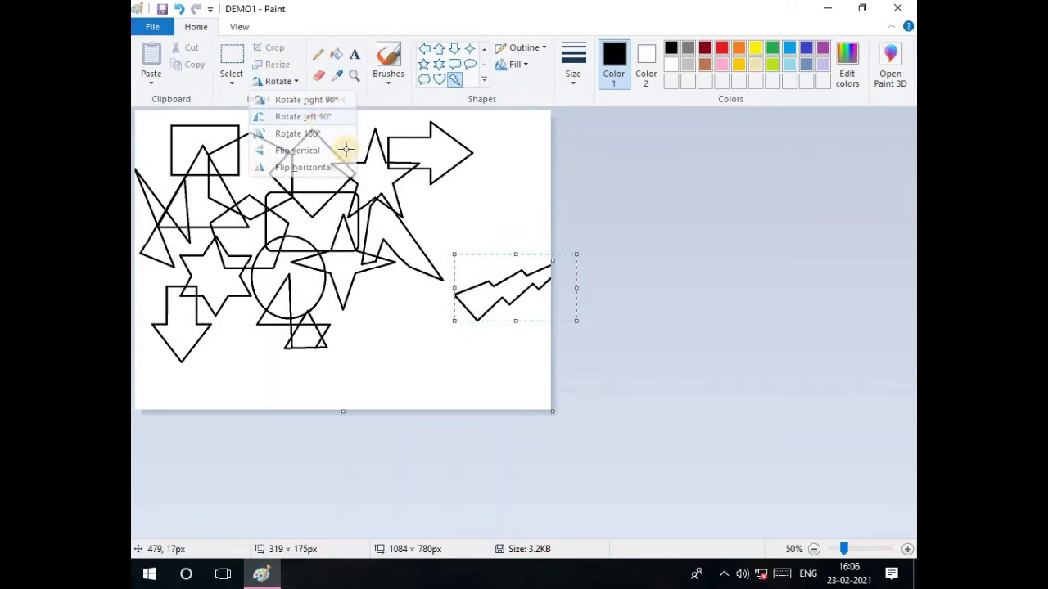
pyautogui.moveTo(484, 303); pyautogui.dragTo(370, 311)
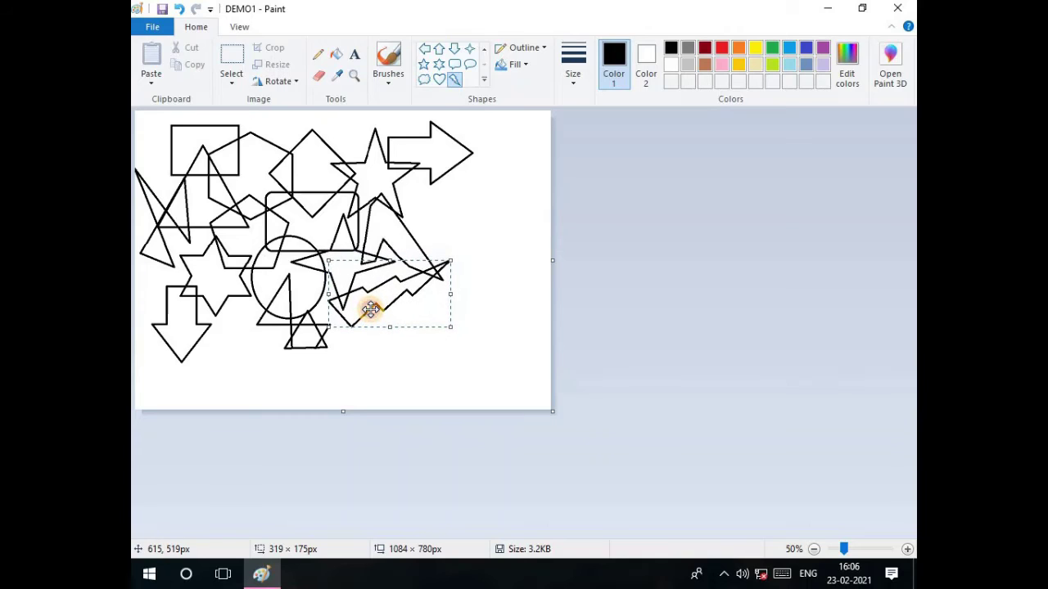
pyautogui.click(431, 367)
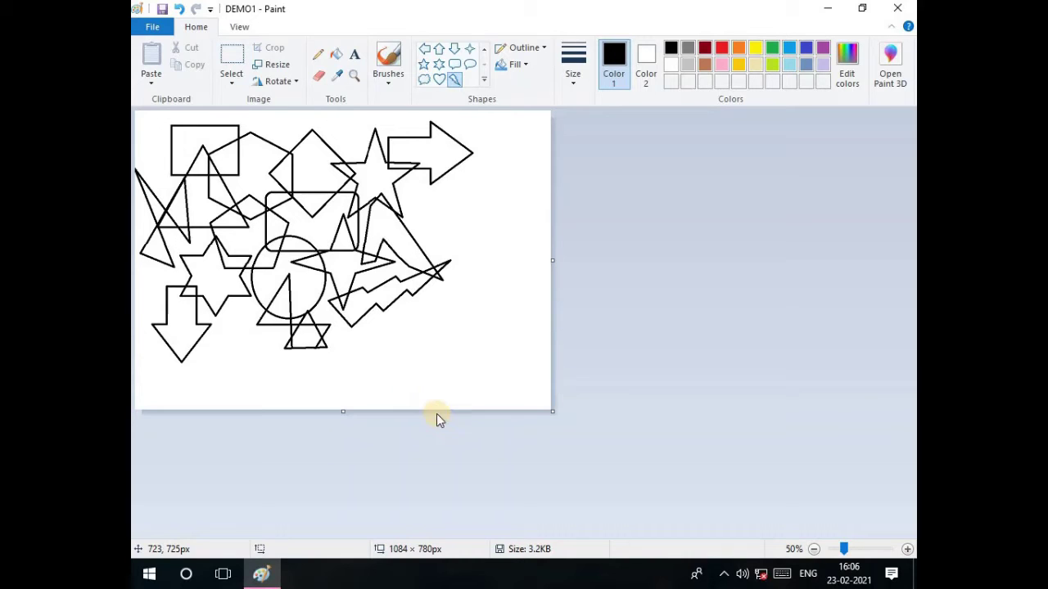
# Step: Draw two hearts: about 231 × 201 px overlapping the right arrow's lower edge, and about 201 × 161 px overlapping the down arrow's tip
pyautogui.click(440, 79)
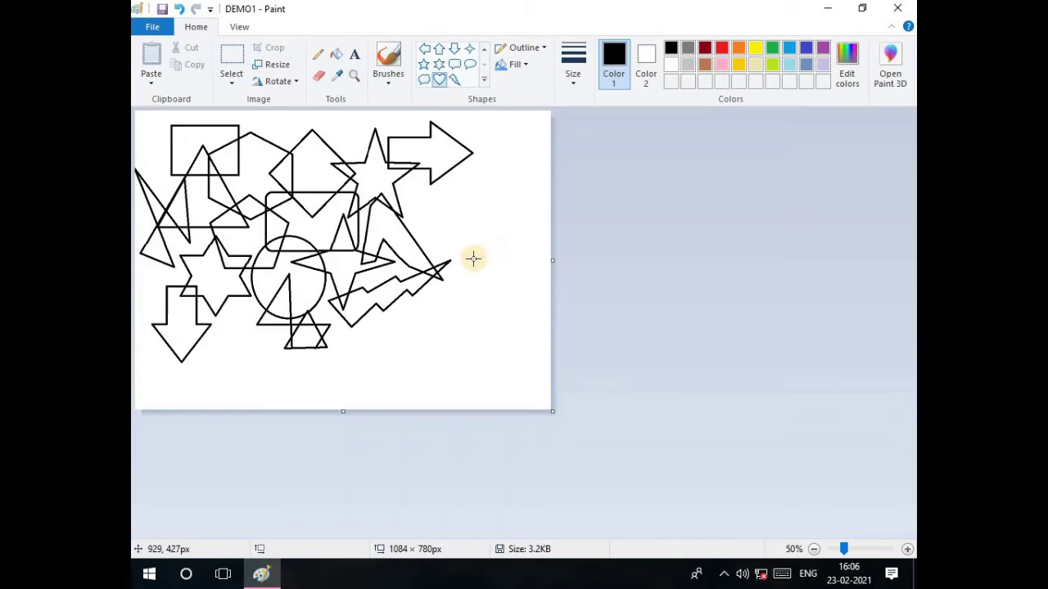
pyautogui.moveTo(446, 319); pyautogui.dragTo(537, 397)
pyautogui.moveTo(496, 367); pyautogui.dragTo(467, 214)
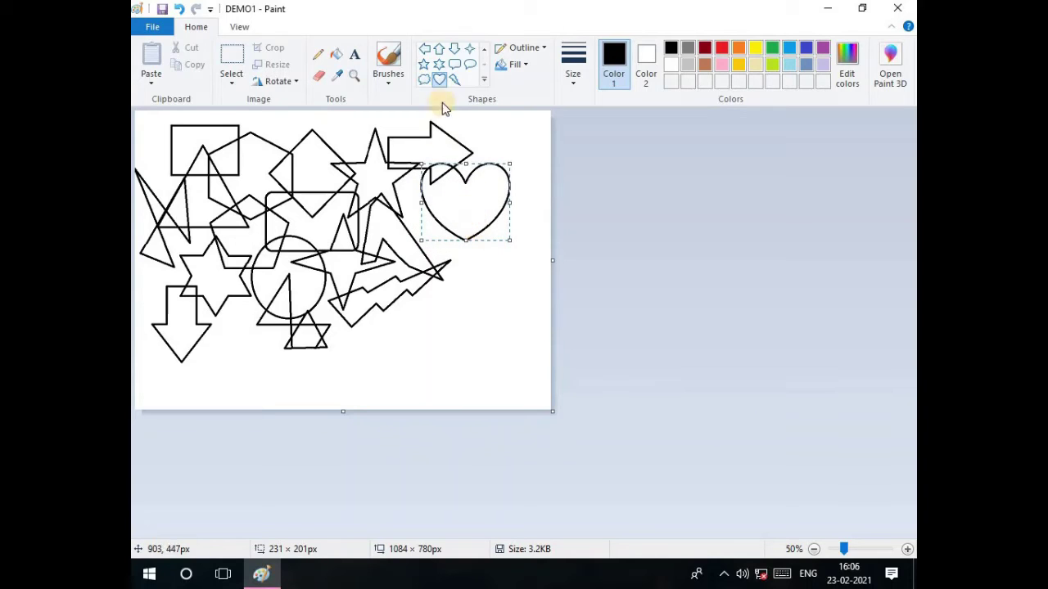
pyautogui.moveTo(419, 332); pyautogui.dragTo(498, 393)
pyautogui.moveTo(435, 370); pyautogui.dragTo(193, 368)
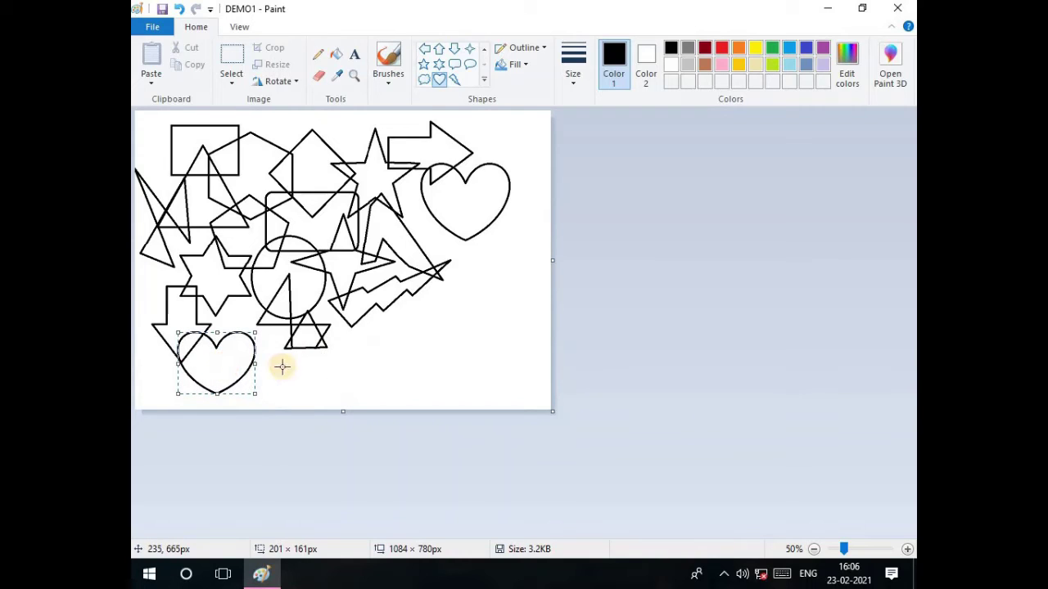
pyautogui.click(470, 49)
pyautogui.moveTo(449, 339); pyautogui.dragTo(529, 407)
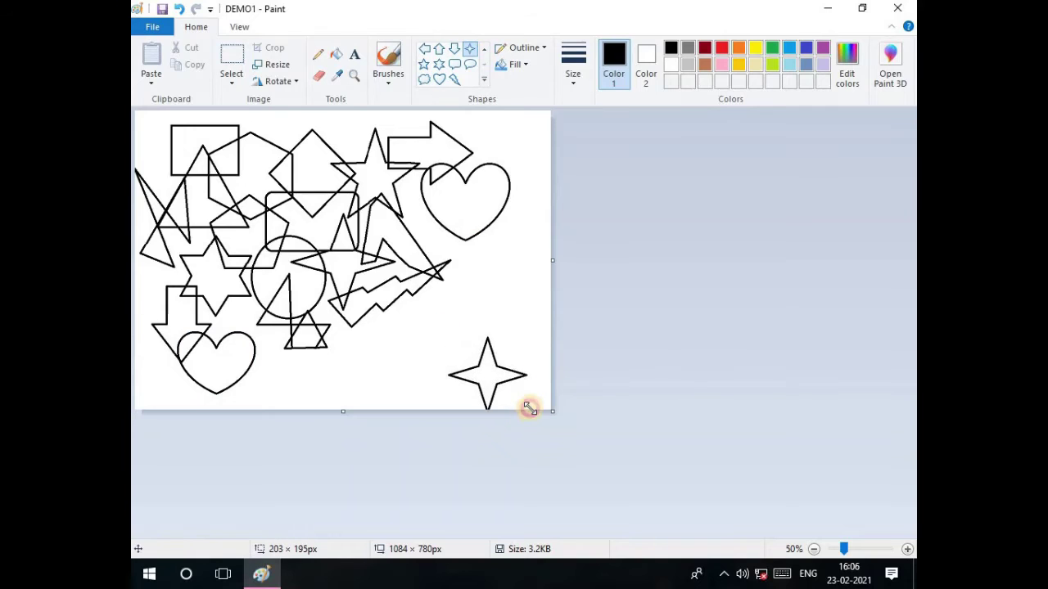
pyautogui.moveTo(498, 369)
pyautogui.mouseDown()
pyautogui.moveTo(423, 320)
pyautogui.moveTo(351, 349)
pyautogui.moveTo(456, 327)
pyautogui.moveTo(475, 303)
pyautogui.moveTo(497, 305)
pyautogui.mouseUp()
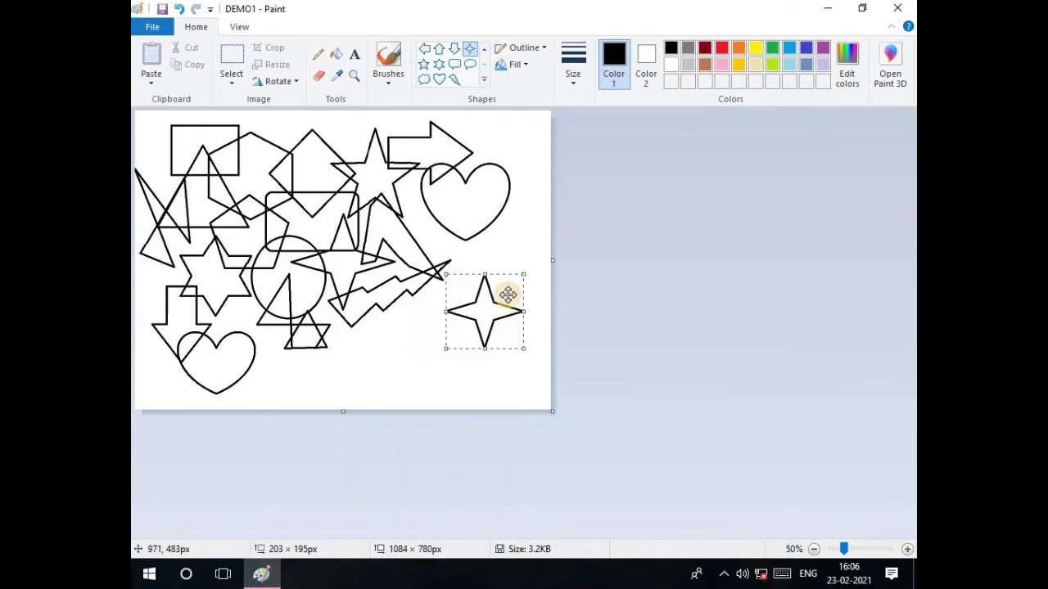
pyautogui.rightClick(505, 311)
pyautogui.click(530, 312)
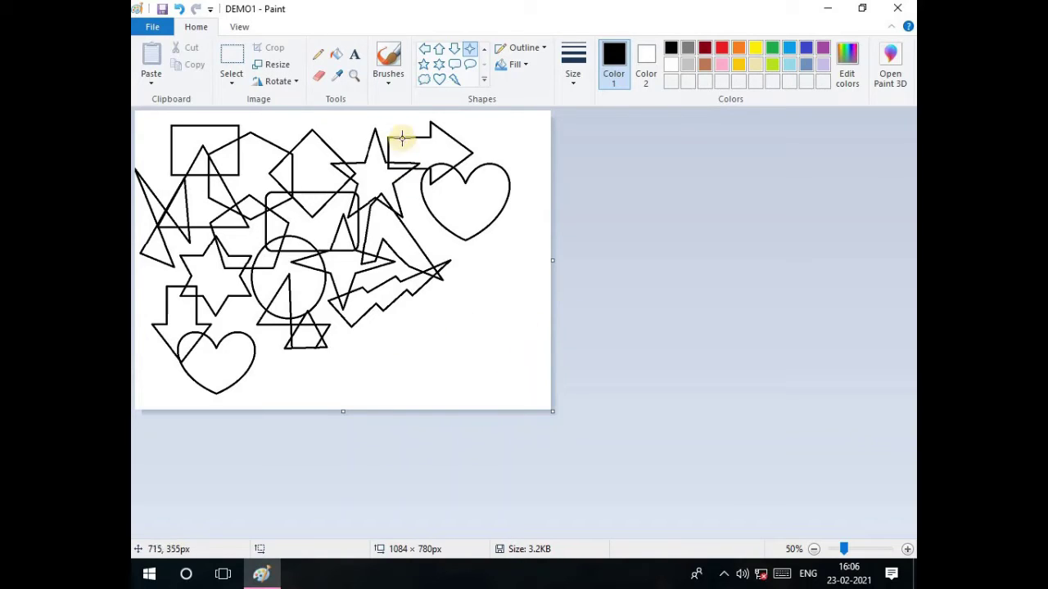
# Step: Fill the main regions of the diamond, small bottom triangle, six-point star, right arrow and rectangle with dark red
pyautogui.click(337, 54)
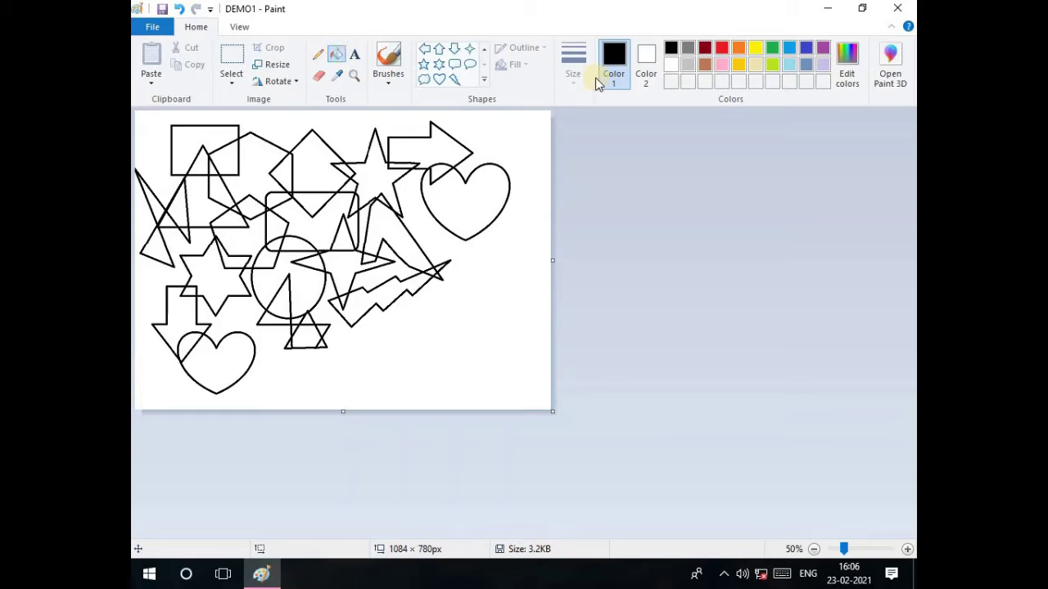
pyautogui.click(704, 48)
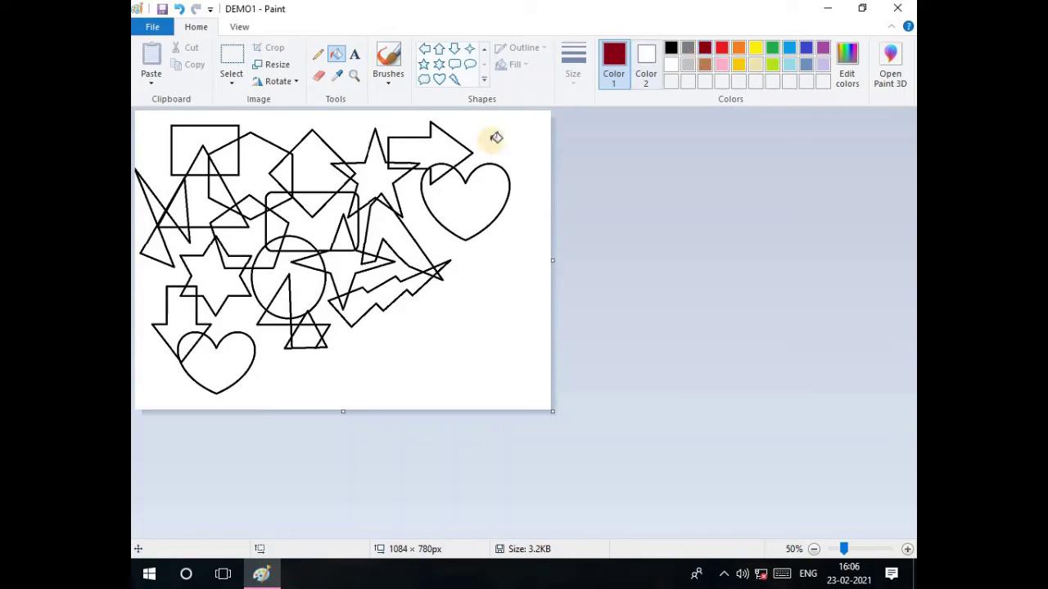
pyautogui.click(320, 169)
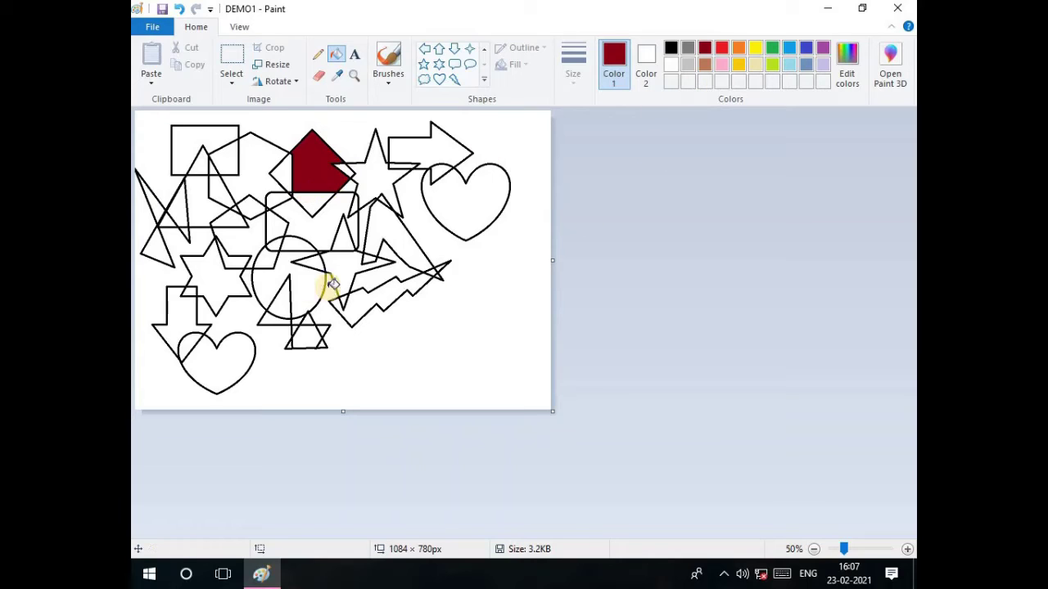
pyautogui.click(314, 336)
pyautogui.click(210, 280)
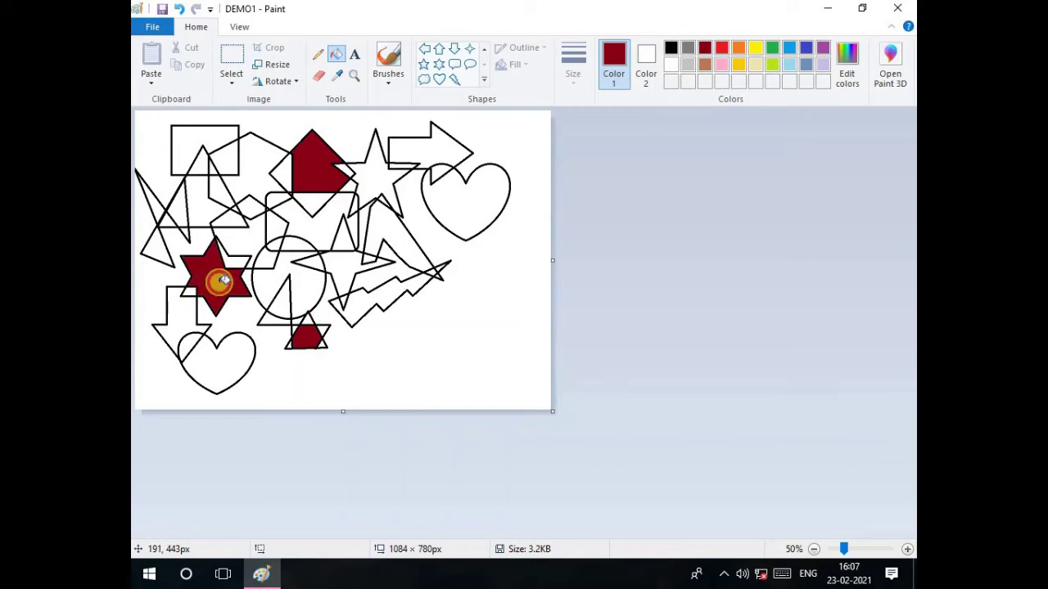
pyautogui.click(448, 145)
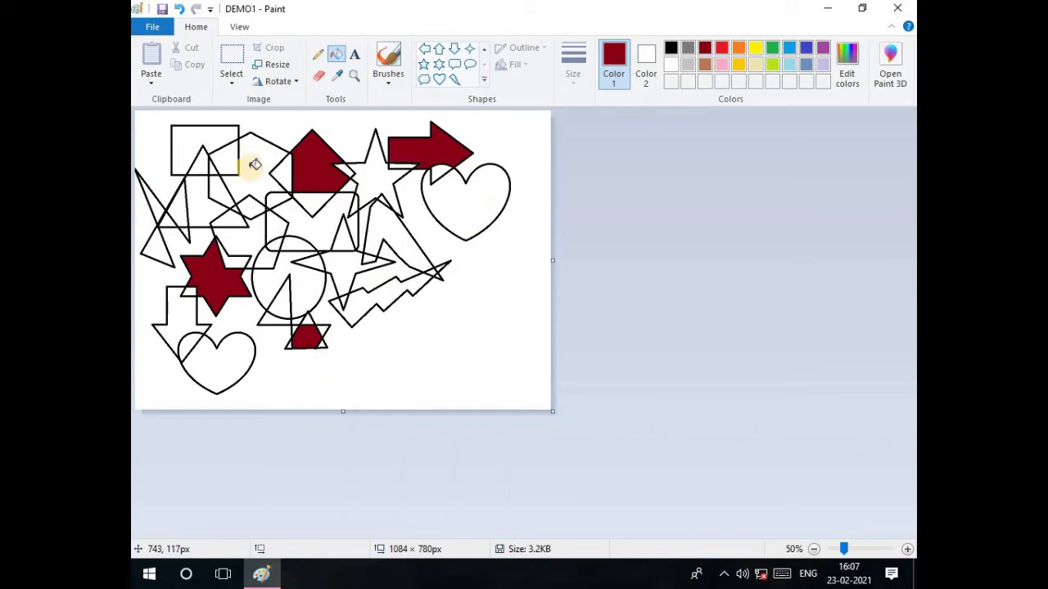
pyautogui.click(205, 136)
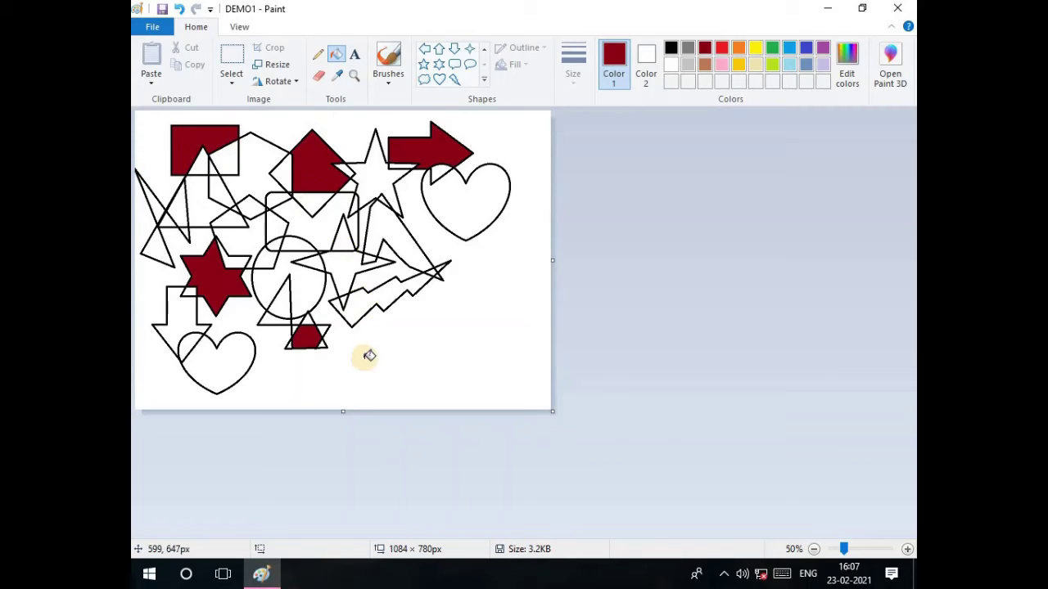
# Step: Fill the diamond's lower tip, the circle, the down arrow, the right arrow's overlap with the heart and the far-left sliver with lime
pyautogui.click(769, 64)
pyautogui.click(312, 202)
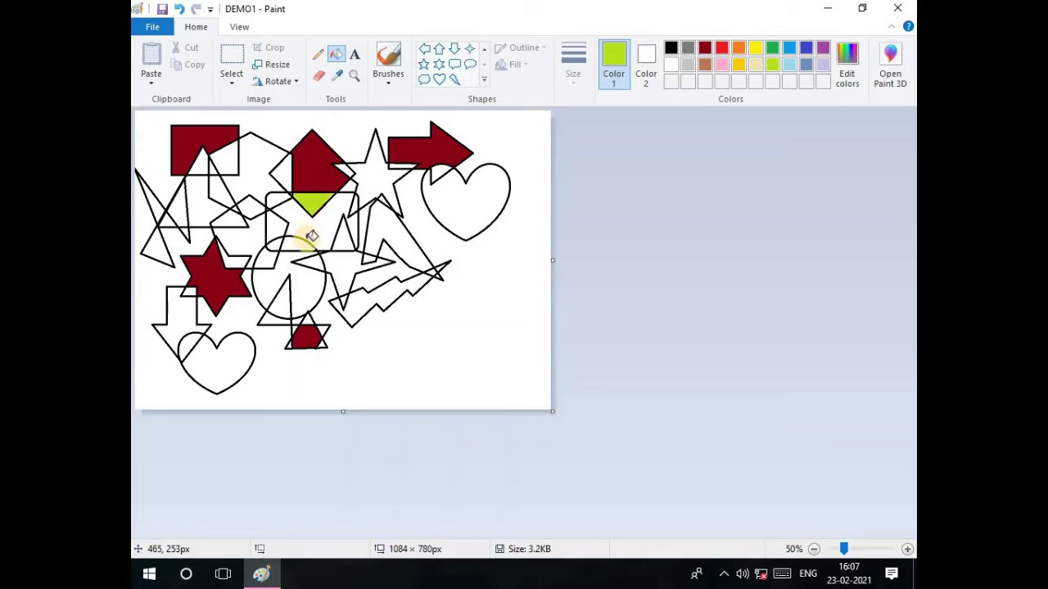
pyautogui.click(296, 281)
pyautogui.click(175, 338)
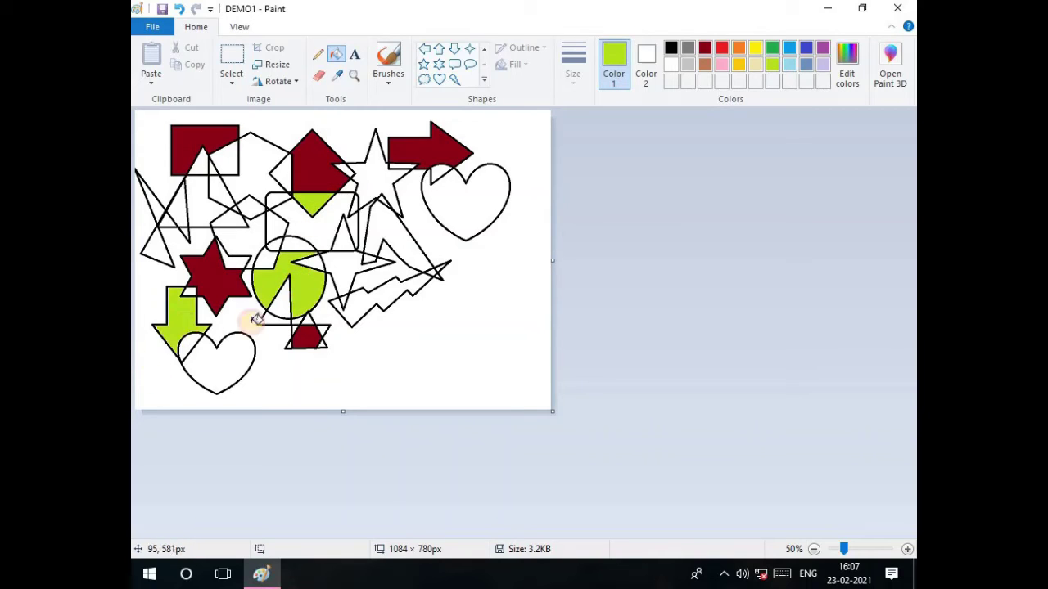
pyautogui.click(432, 172)
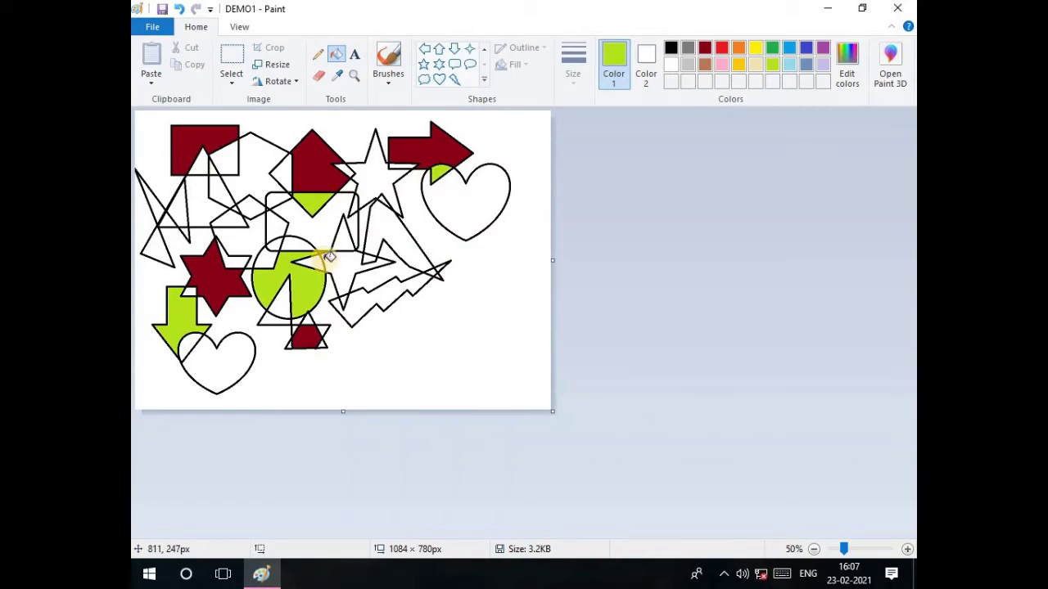
pyautogui.click(160, 198)
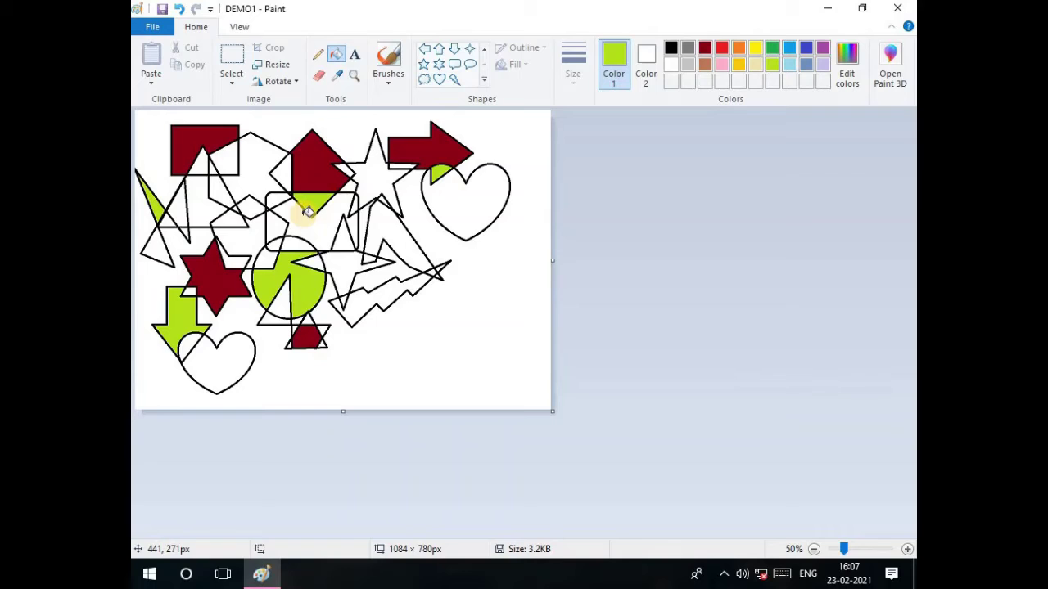
# Step: Fill the main areas of both hearts with red
pyautogui.click(721, 47)
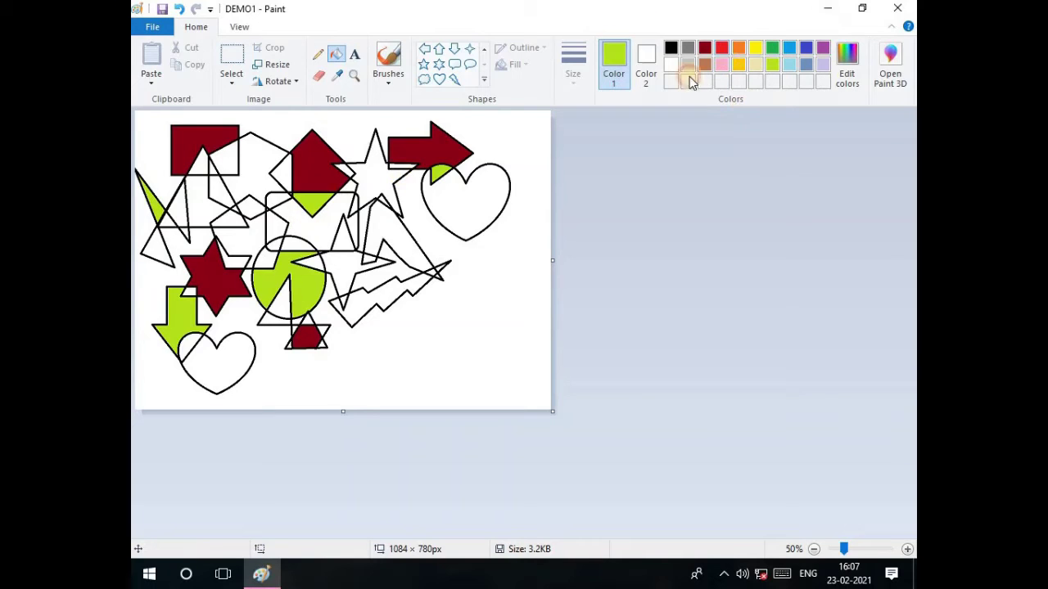
pyautogui.click(471, 206)
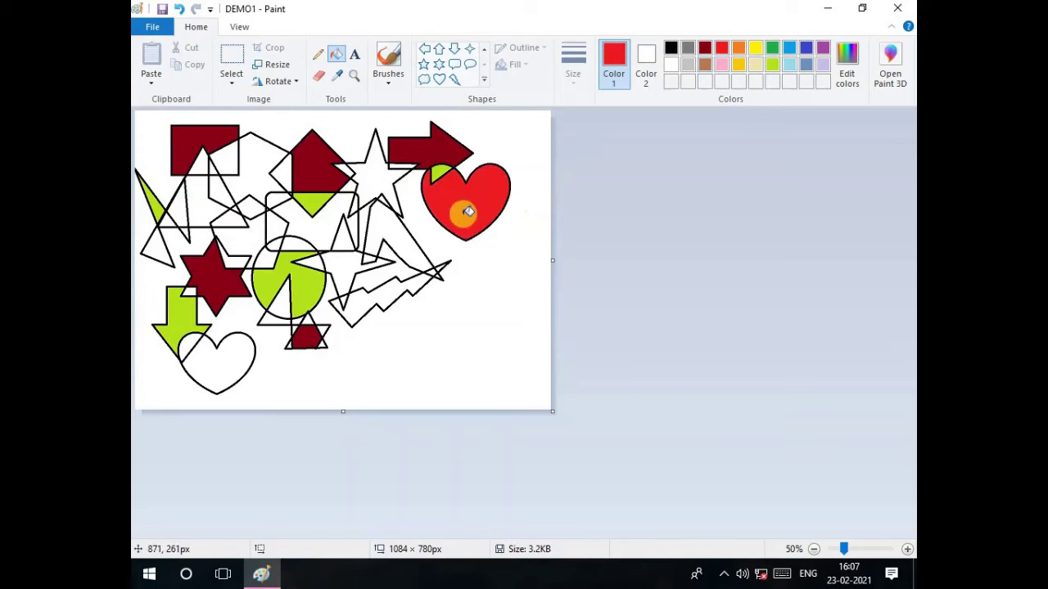
pyautogui.click(215, 350)
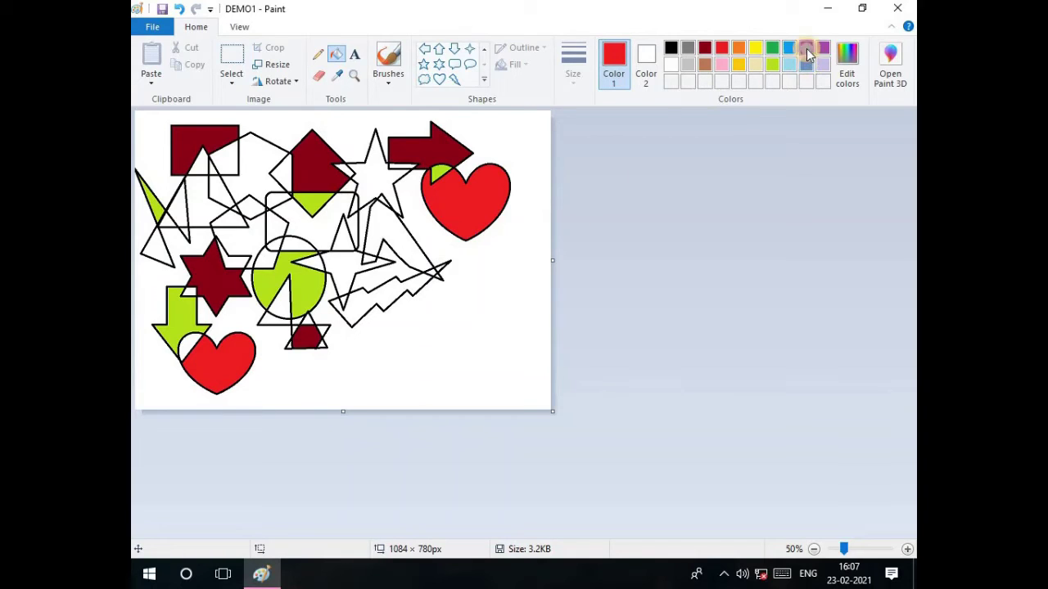
# Step: Fill the hexagon, the four-point star's centre, the far-left lower triangle, three small star overlaps and the small triangle's lower corners with indigo
pyautogui.click(268, 171)
pyautogui.click(340, 273)
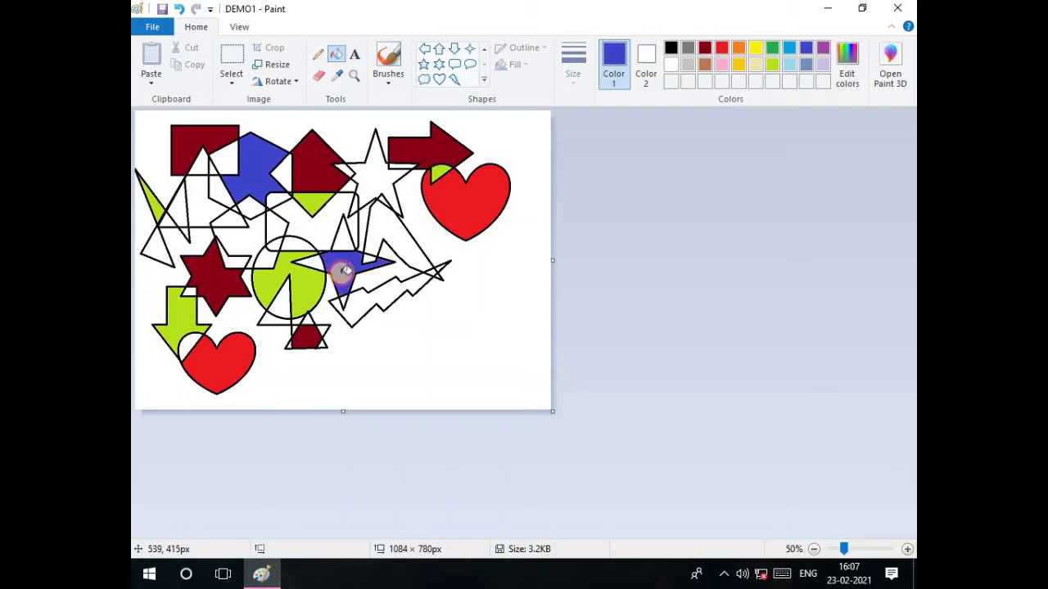
pyautogui.click(189, 292)
pyautogui.click(162, 255)
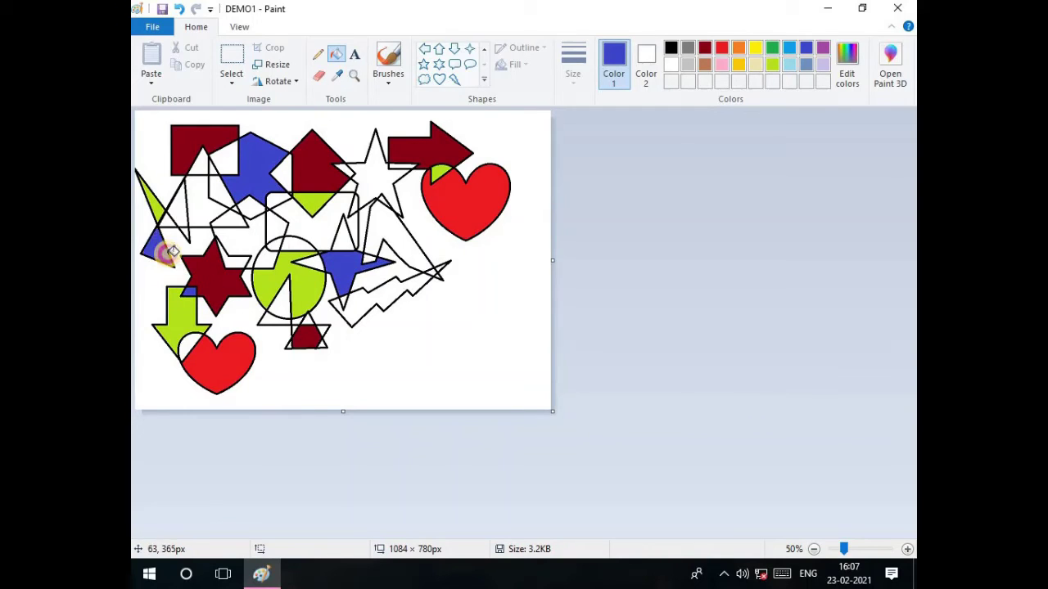
pyautogui.click(407, 165)
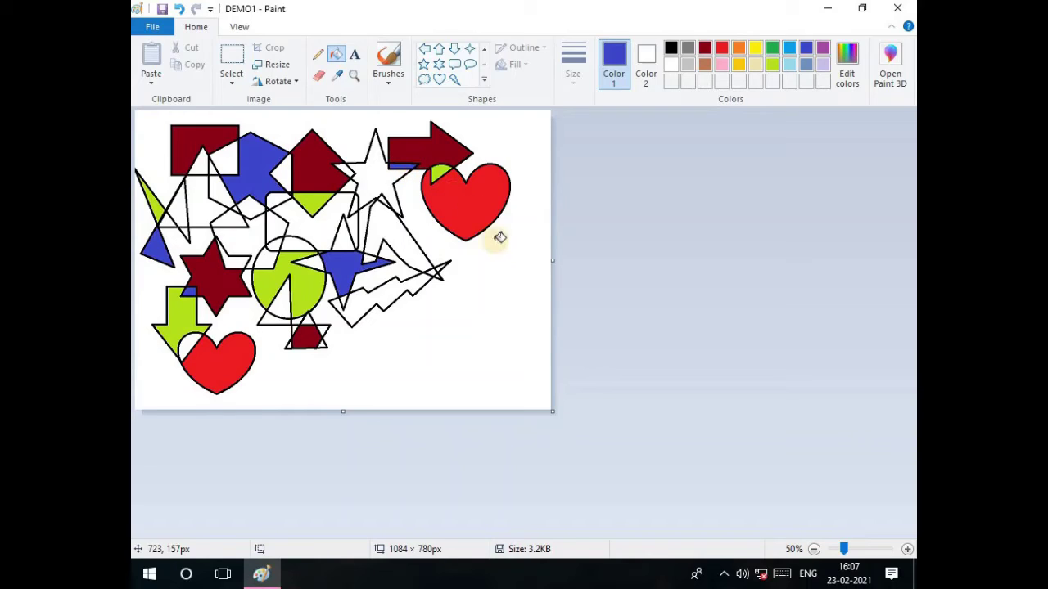
pyautogui.click(344, 170)
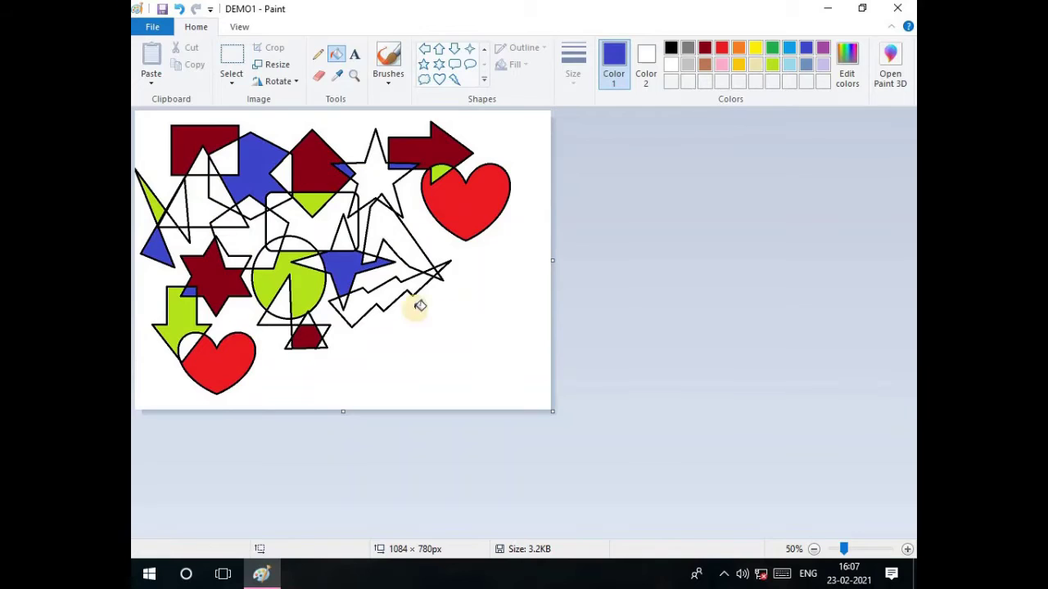
pyautogui.click(326, 343)
pyautogui.click(290, 343)
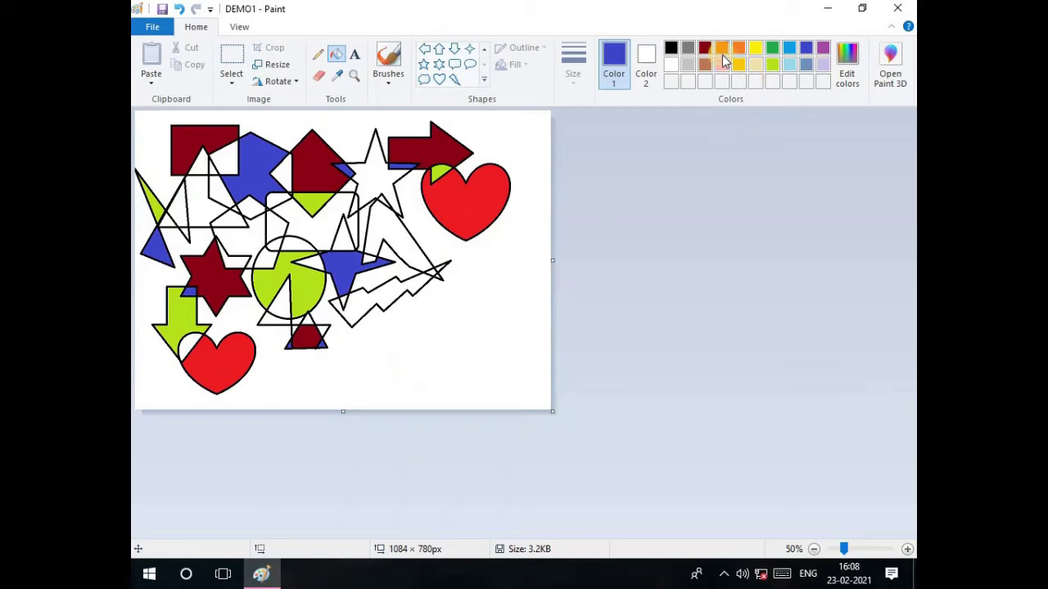
# Step: Fill the large upper triangle's inner region, the lightning bolt and the triangle section inside the circle with green
pyautogui.click(772, 49)
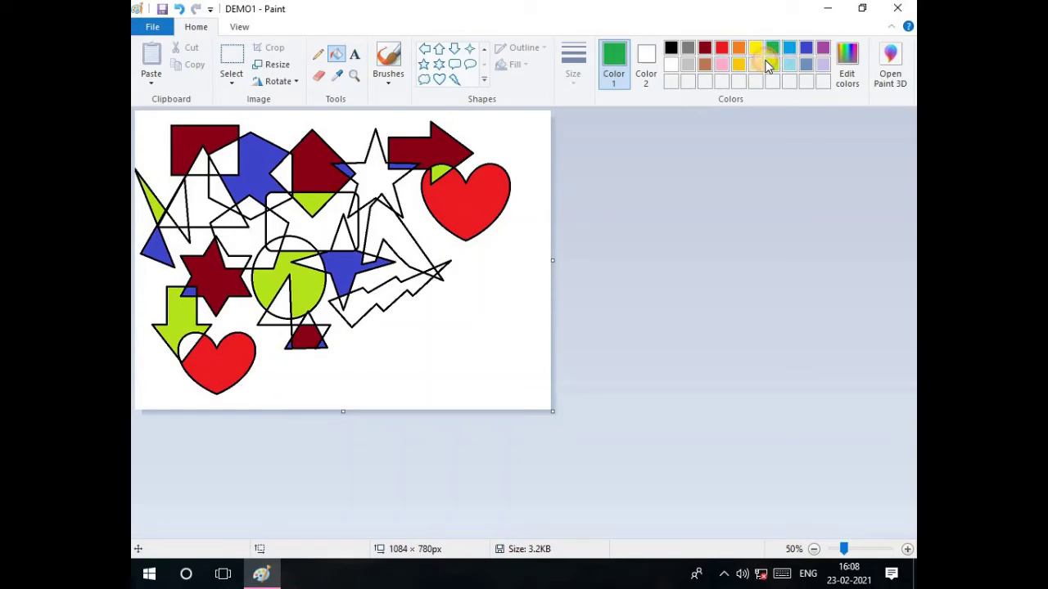
pyautogui.click(324, 233)
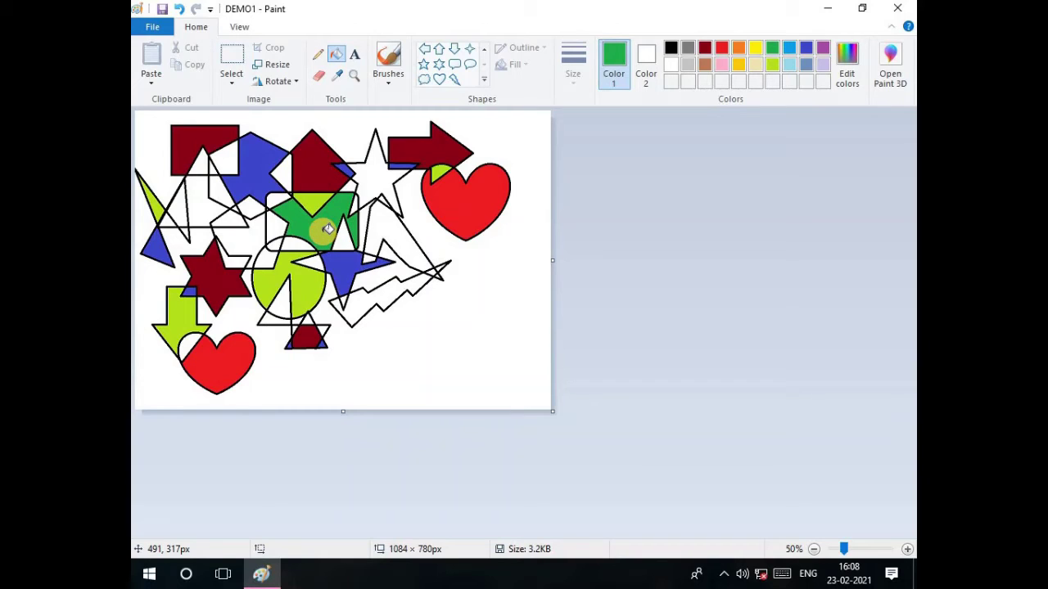
pyautogui.click(178, 8)
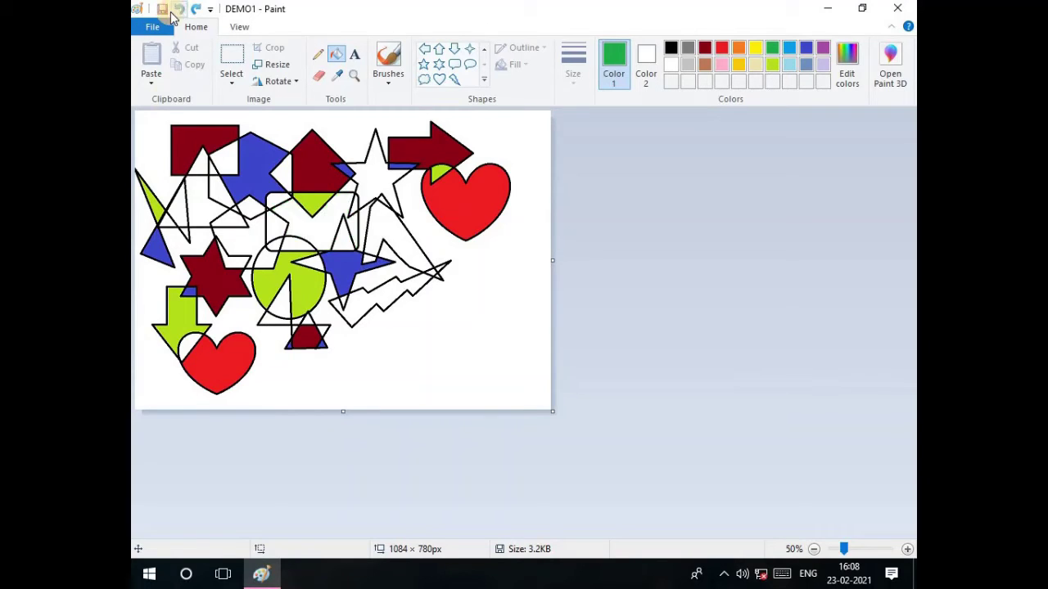
pyautogui.click(200, 206)
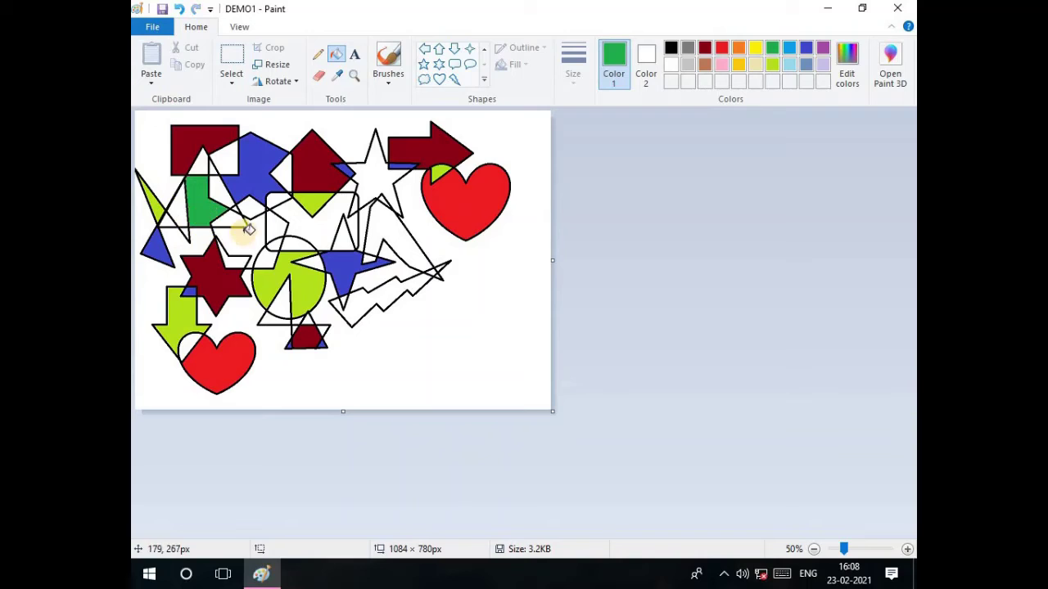
pyautogui.click(387, 295)
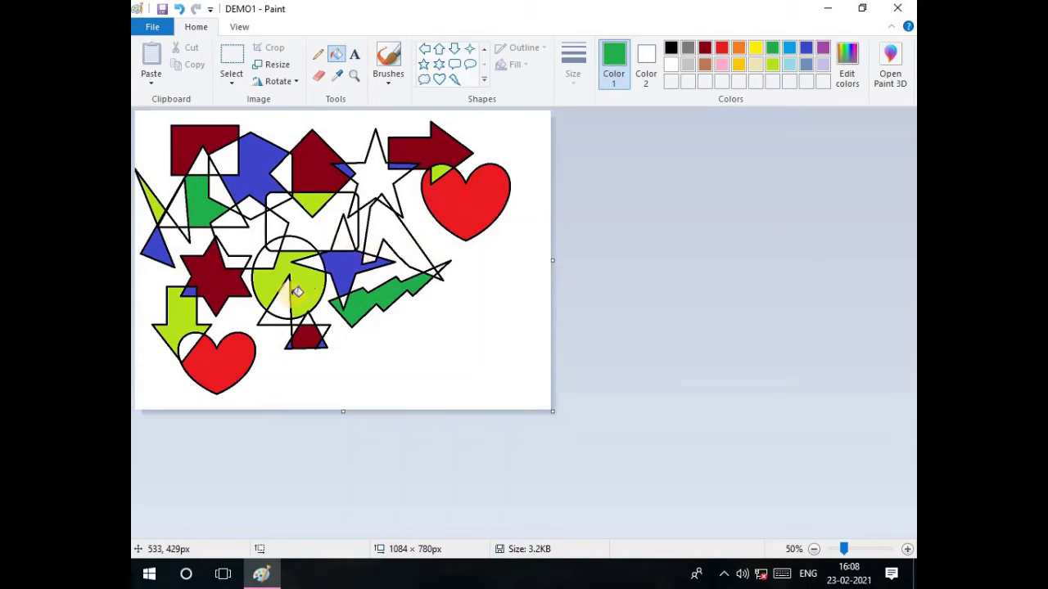
pyautogui.click(289, 295)
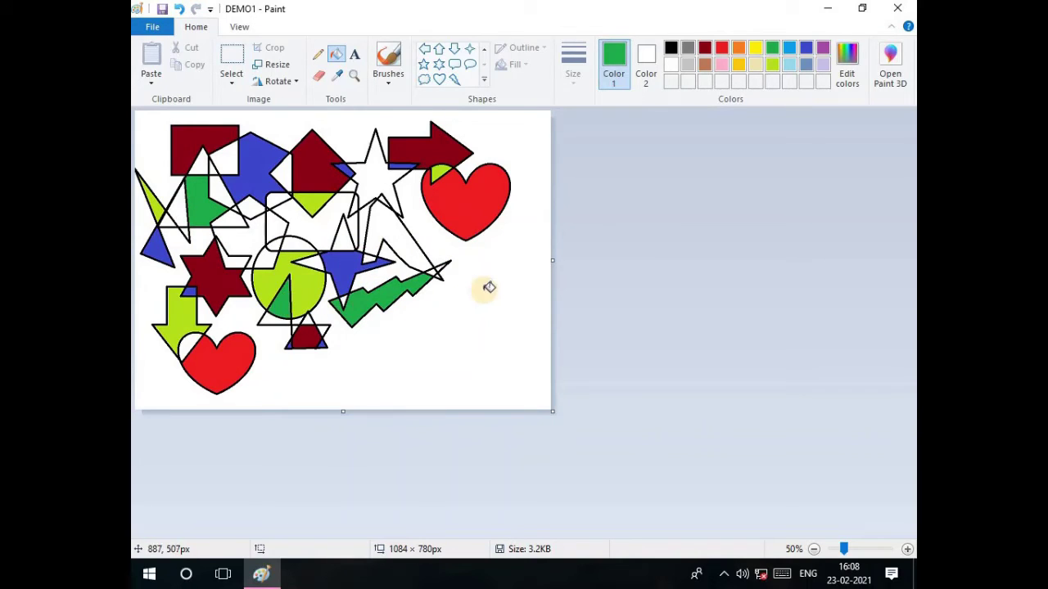
# Step: Mix a muted green with hue 94, saturation 82 and luminosity 99 and add it to the custom colors
pyautogui.click(848, 66)
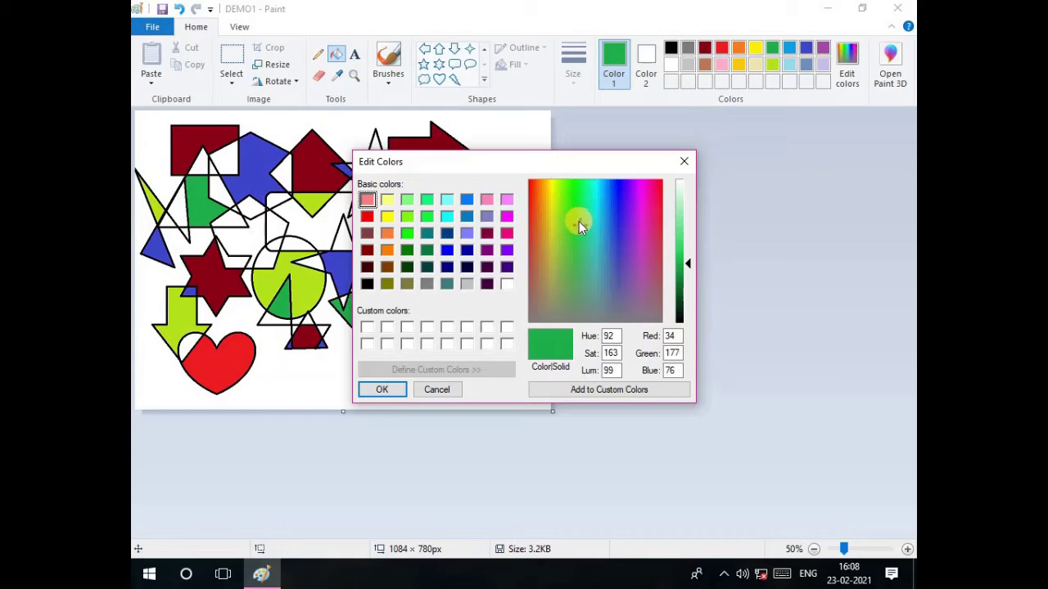
pyautogui.moveTo(579, 221); pyautogui.dragTo(581, 275)
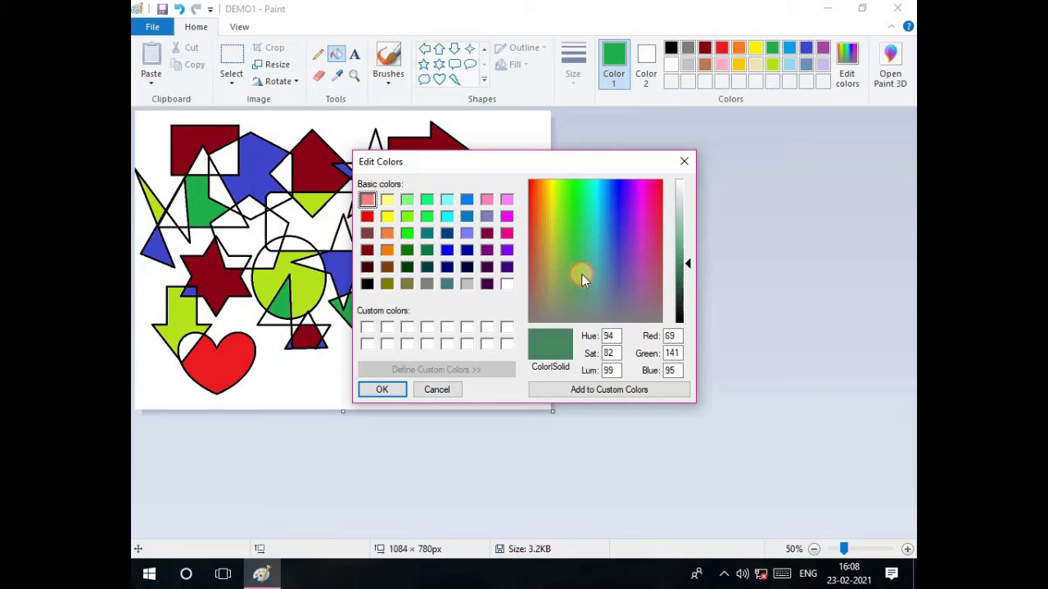
pyautogui.click(569, 391)
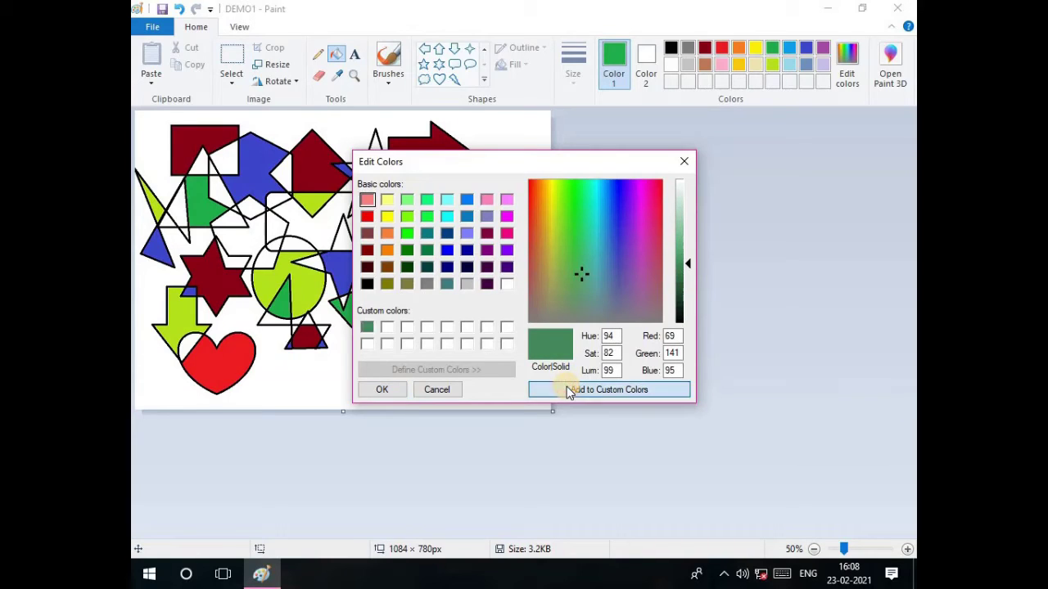
# Step: Start from the dark blue basic color (0, 64, 128), reduce its saturation to a greyish navy and add it to the custom colors
pyautogui.click(450, 233)
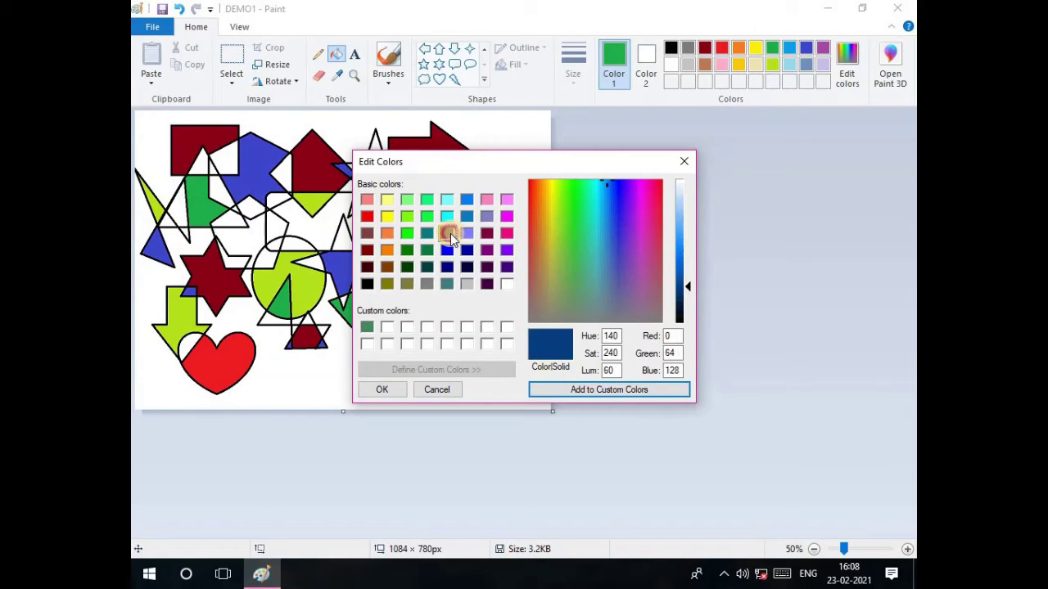
pyautogui.moveTo(605, 181); pyautogui.dragTo(608, 213)
pyautogui.moveTo(609, 250); pyautogui.dragTo(611, 273)
pyautogui.click(618, 341)
pyautogui.click(608, 391)
# Step: Mix a muted magenta with hue 203, saturation 137 and luminosity 120 from the magenta basic color and add it to the custom colors
pyautogui.click(506, 216)
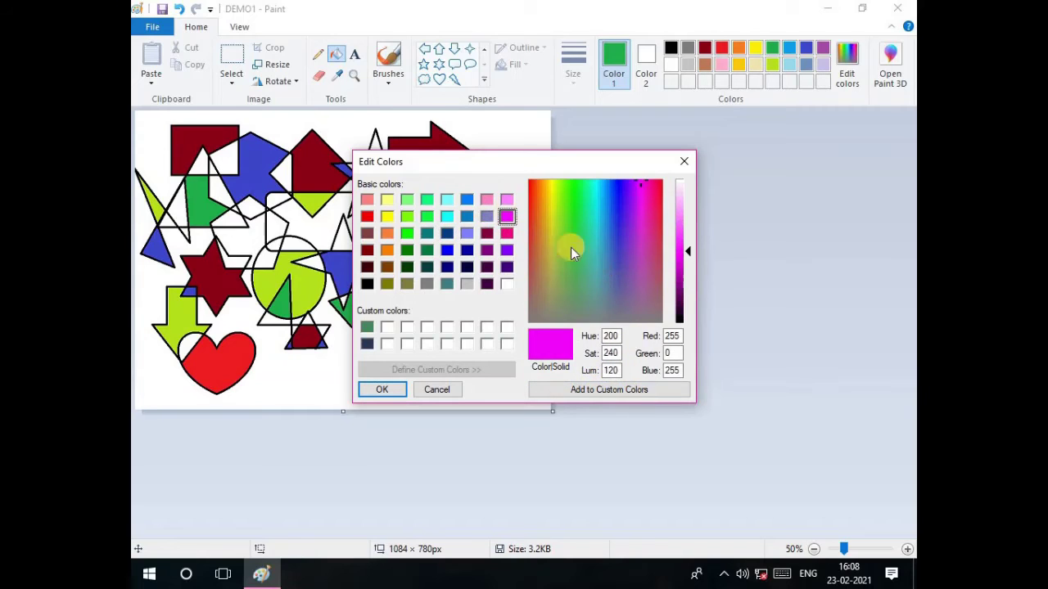
pyautogui.moveTo(642, 187); pyautogui.dragTo(642, 241)
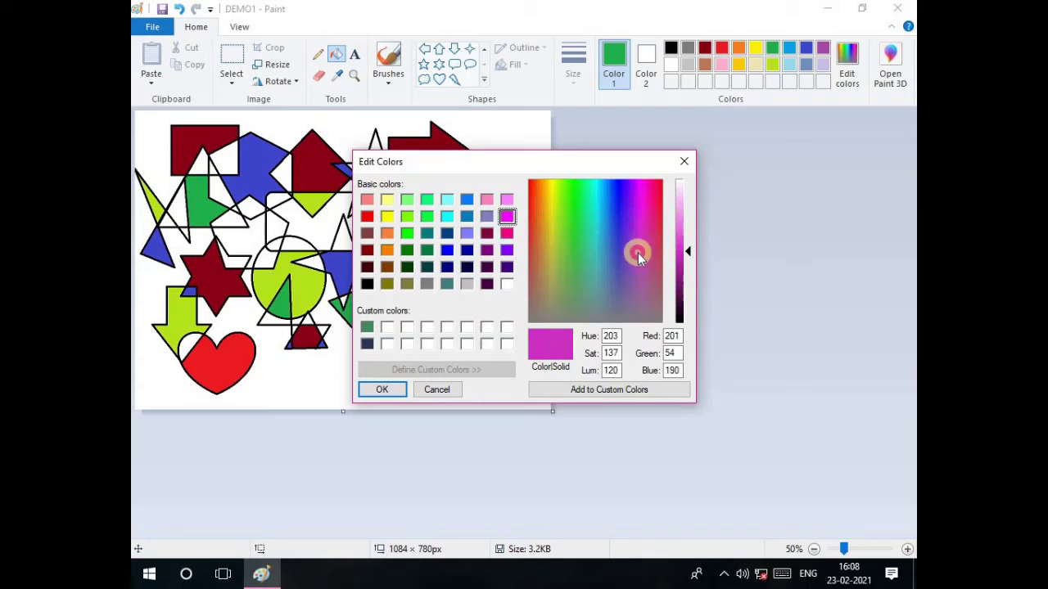
pyautogui.click(582, 391)
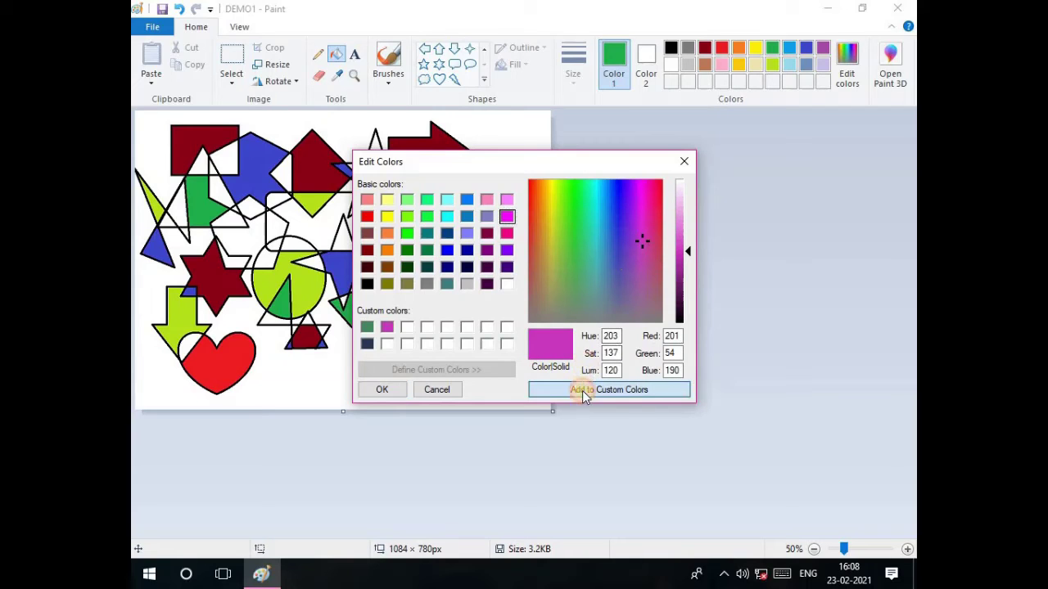
# Step: Mix a dark green with hue 76, saturation 144 and luminosity 30 from the basic color (0, 64, 0) and add it to the custom colors
pyautogui.click(407, 267)
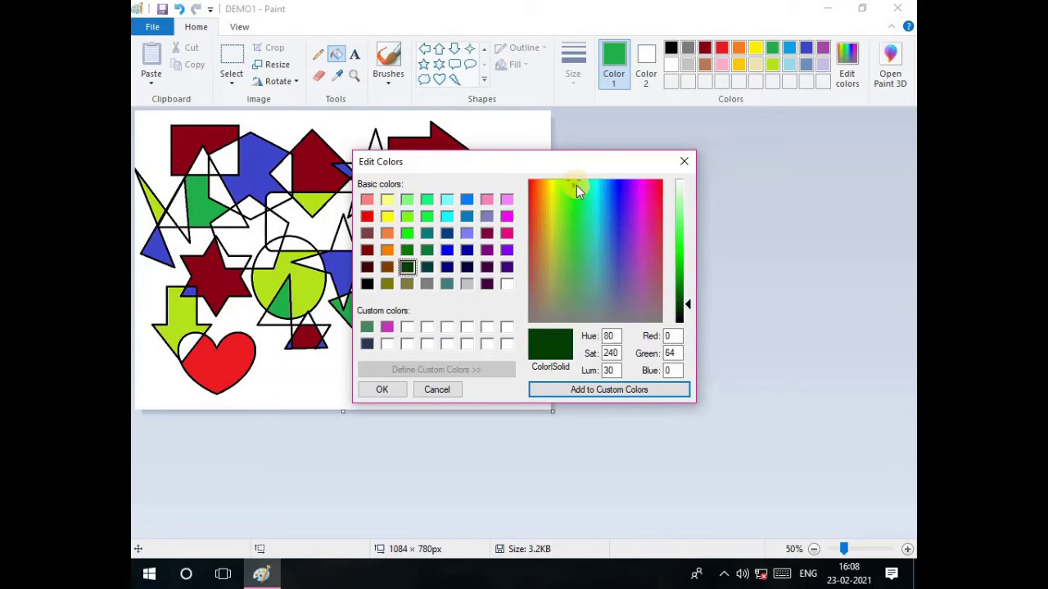
pyautogui.moveTo(573, 185); pyautogui.dragTo(571, 237)
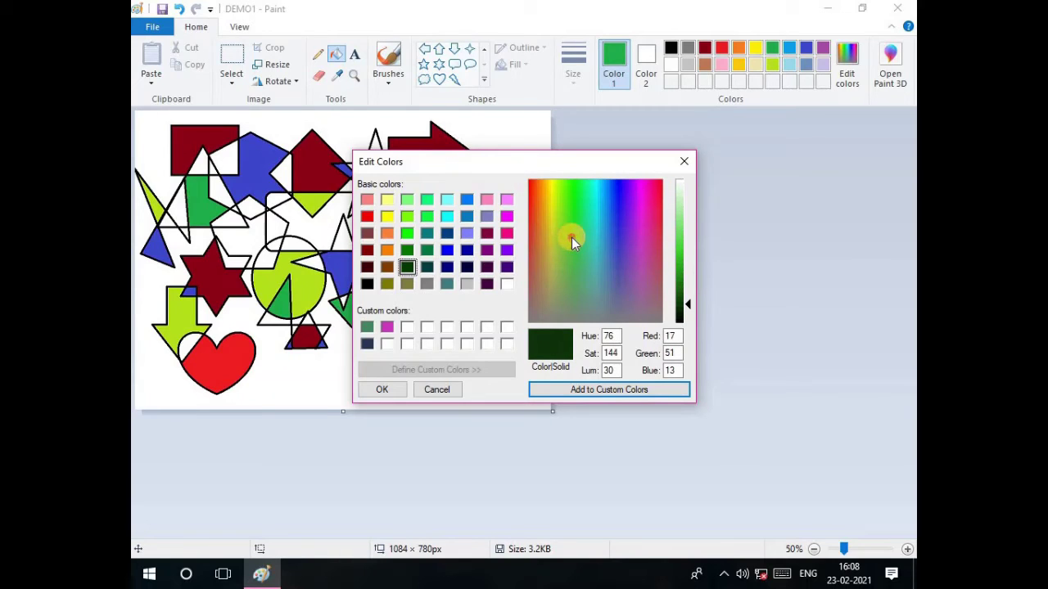
pyautogui.click(609, 387)
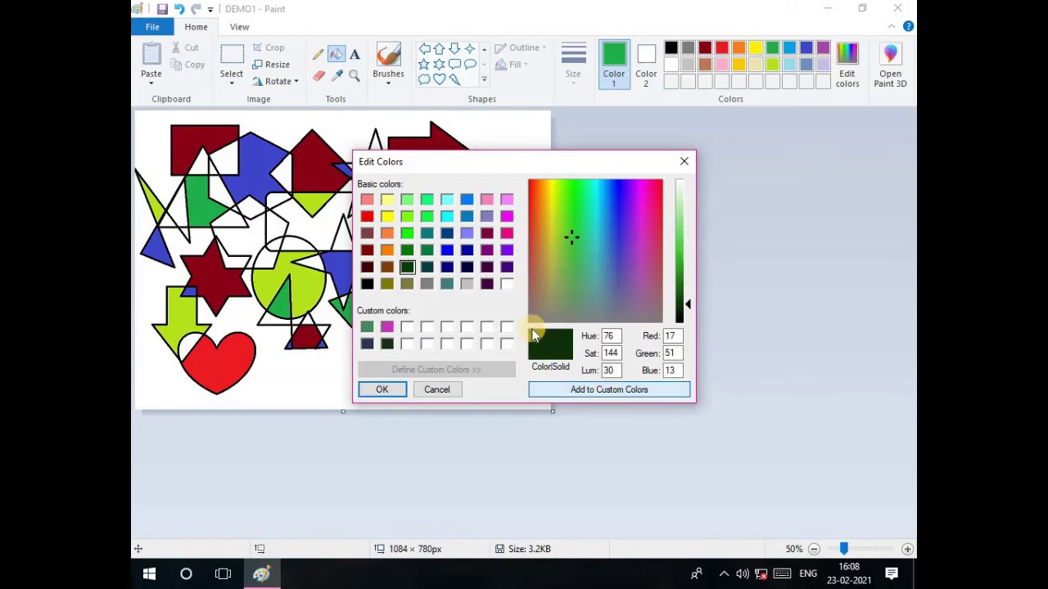
# Step: Mix a salmon red with hue 0, saturation 176 and luminosity 153, add it to the custom colors and make it the foreground color
pyautogui.click(367, 201)
pyautogui.moveTo(530, 185); pyautogui.dragTo(528, 218)
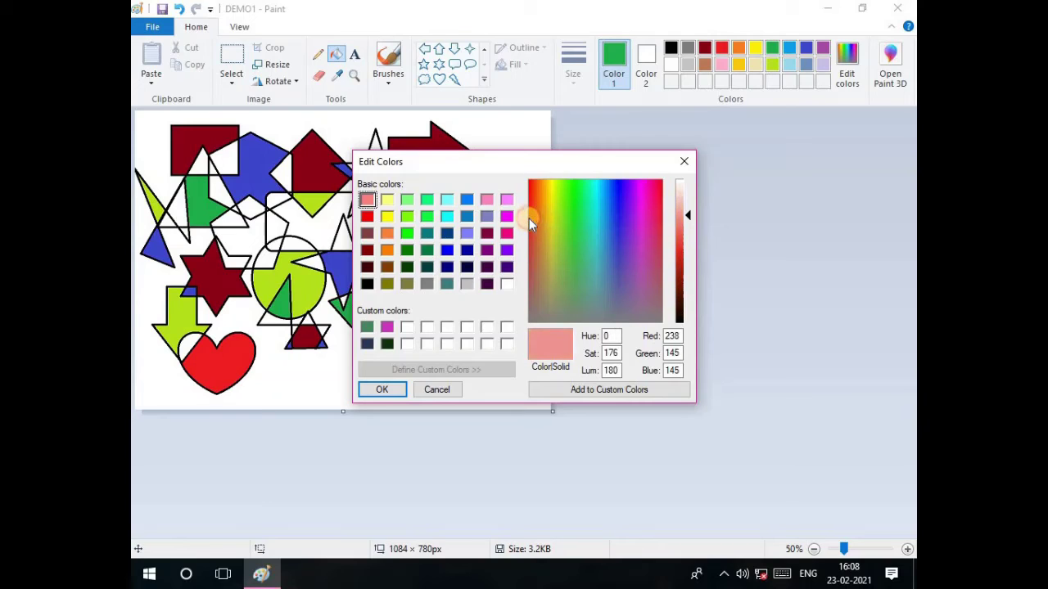
pyautogui.moveTo(685, 213); pyautogui.dragTo(685, 237)
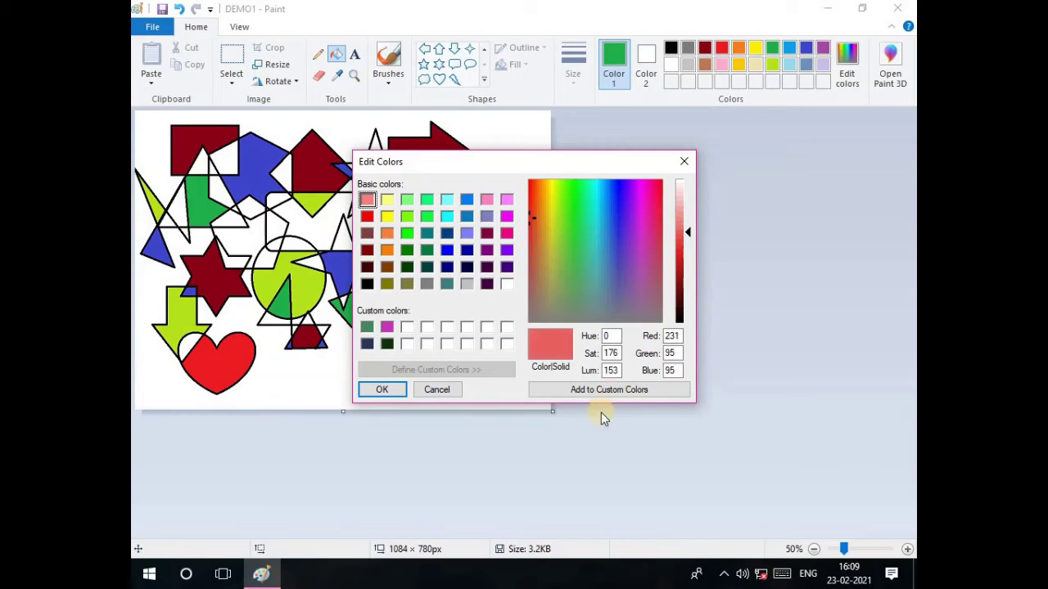
pyautogui.click(601, 389)
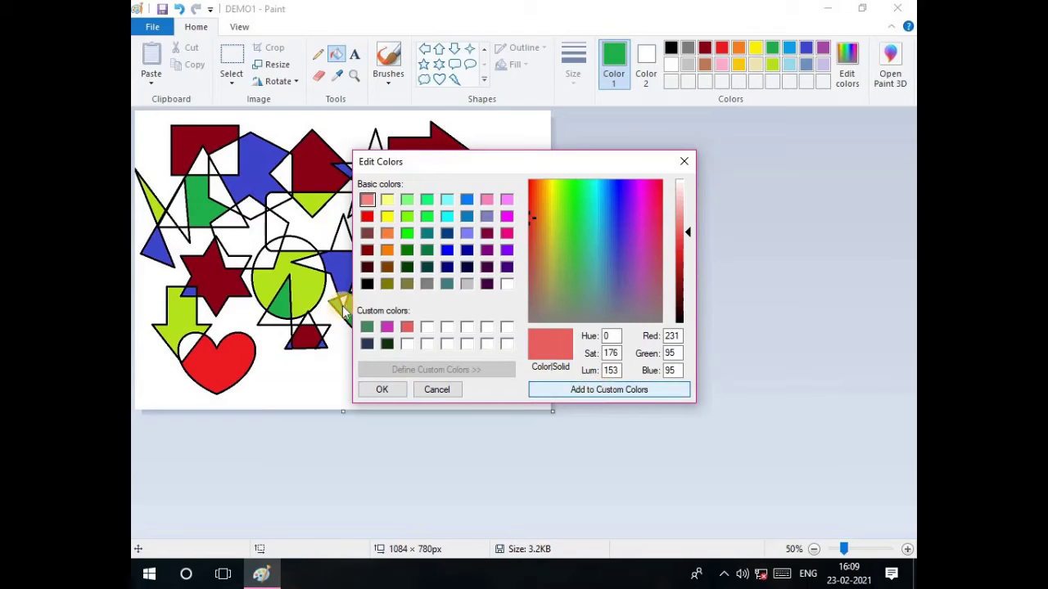
pyautogui.click(391, 386)
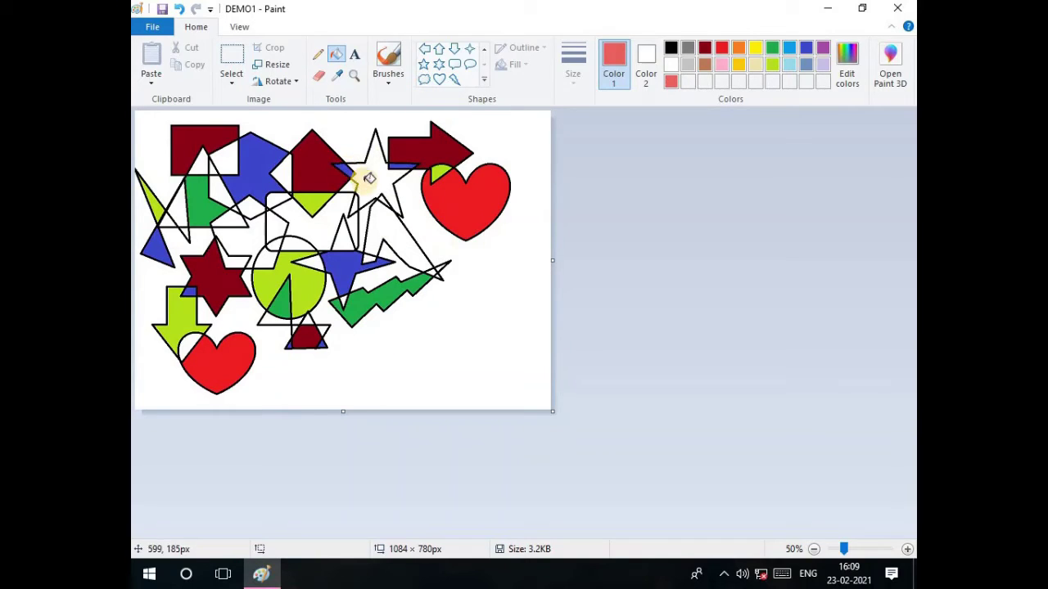
# Step: Fill the rounded rectangle's middle, the arrow–heart overlap and other small overlaps with salmon red, undoing the fill that recolors the outlines
pyautogui.click(320, 216)
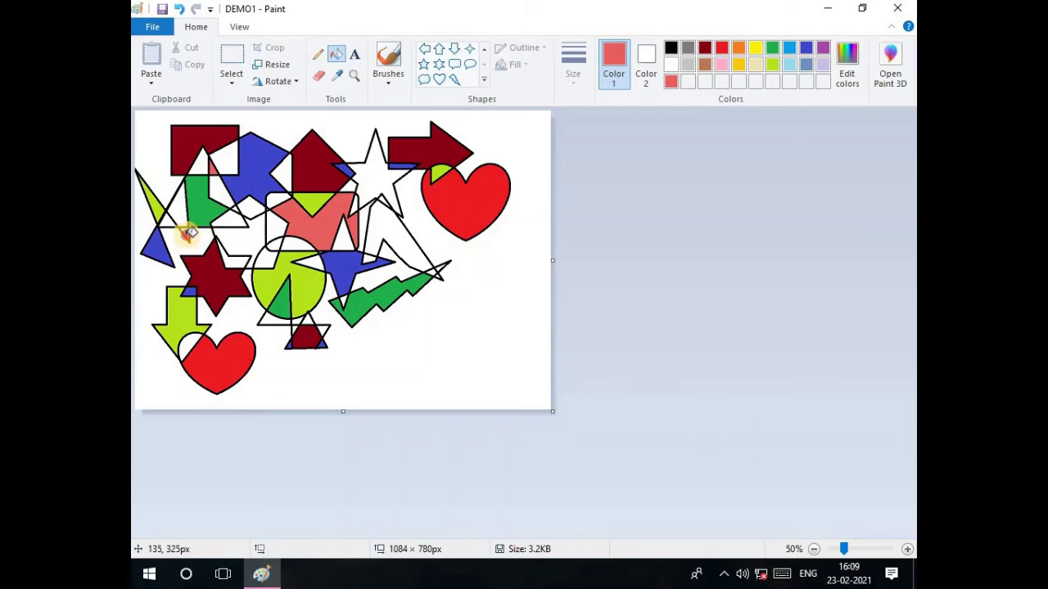
pyautogui.click(186, 344)
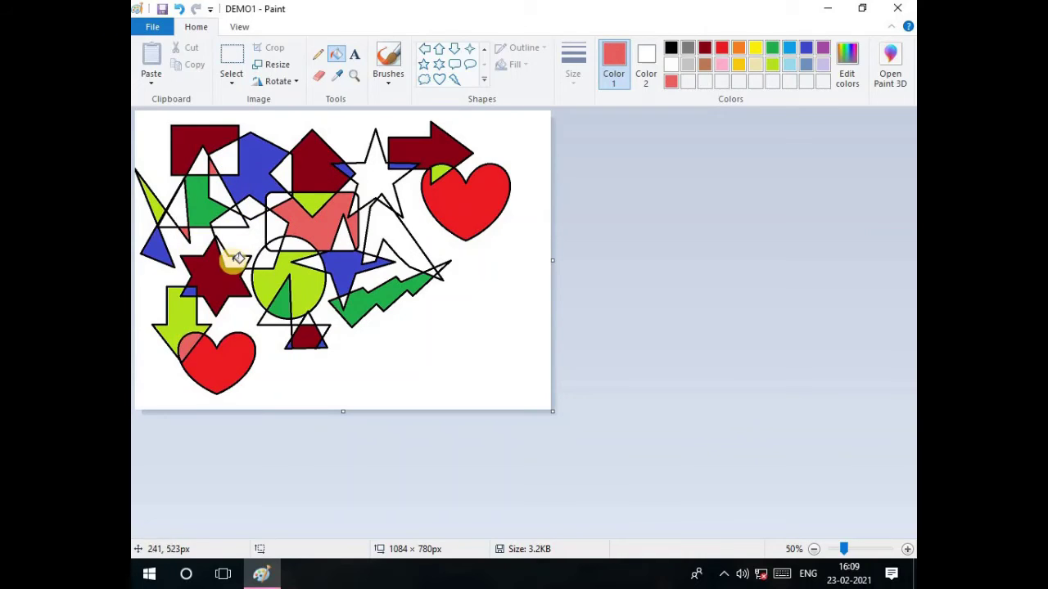
pyautogui.click(233, 262)
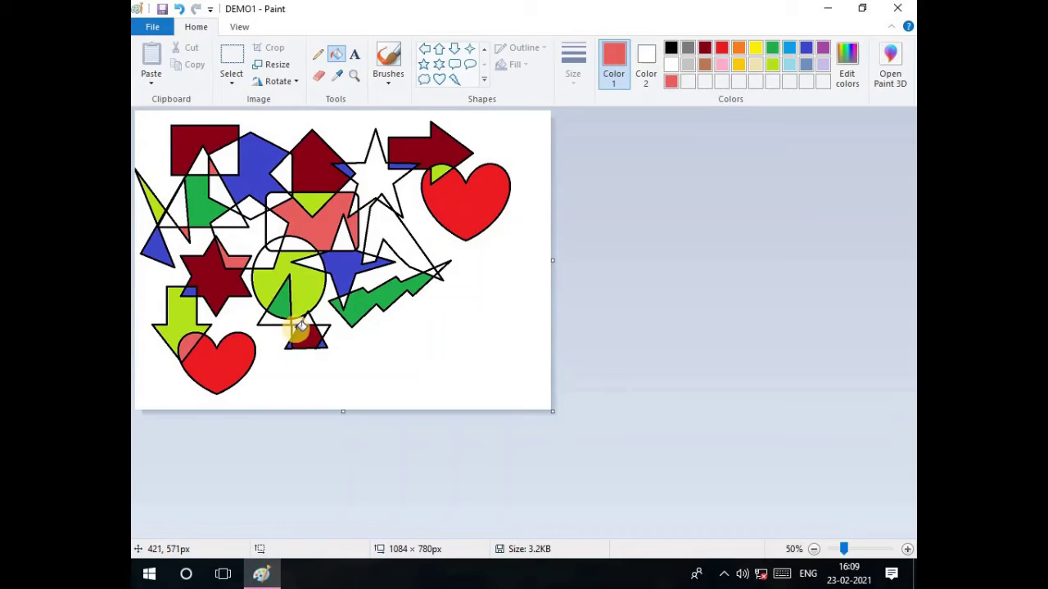
pyautogui.click(301, 327)
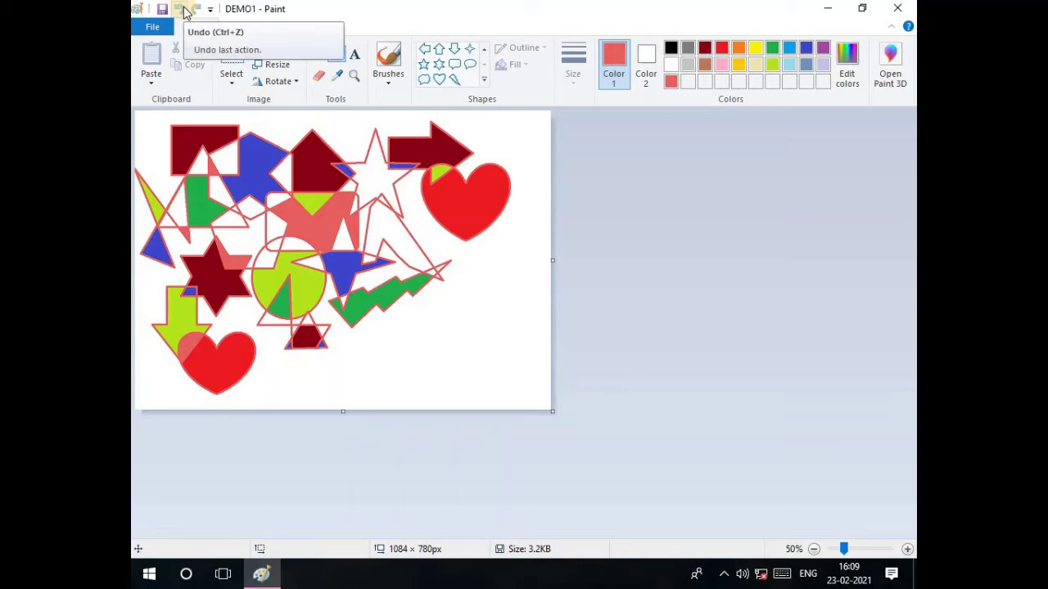
pyautogui.click(185, 13)
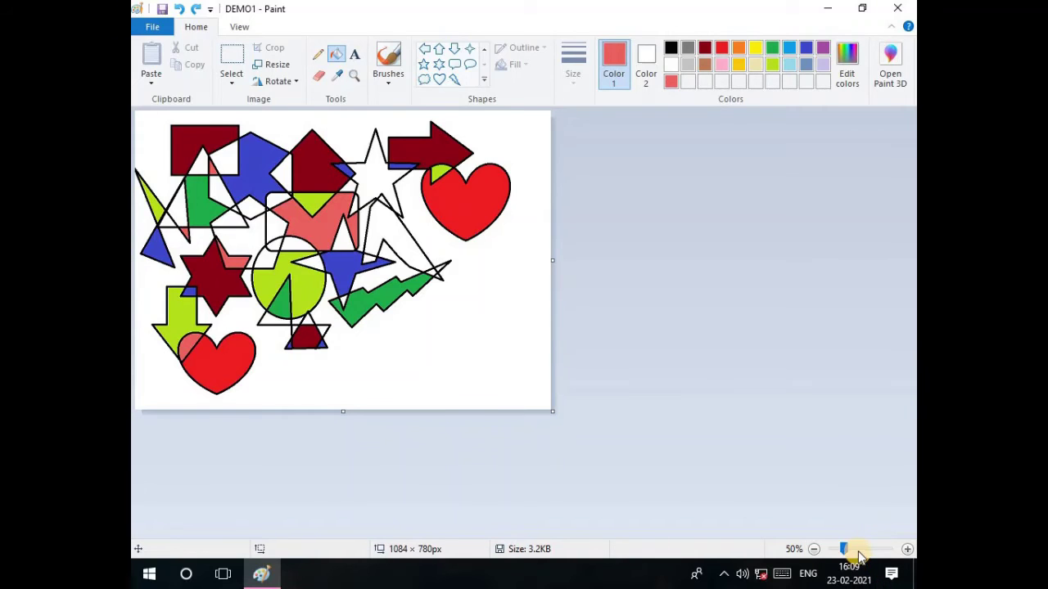
# Step: Examine the filled shapes across the whole canvas at 50% and 100% zoom
pyautogui.click(858, 550)
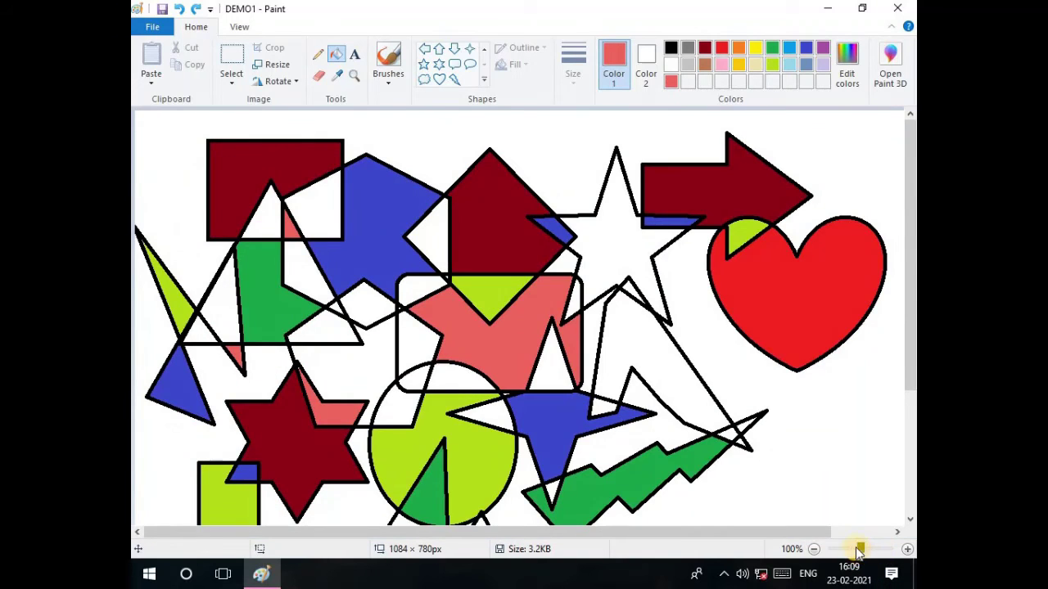
pyautogui.click(856, 550)
pyautogui.click(851, 550)
pyautogui.click(858, 550)
pyautogui.click(860, 548)
pyautogui.scroll(-3, 831, 429)
pyautogui.scroll(3, 832, 429)
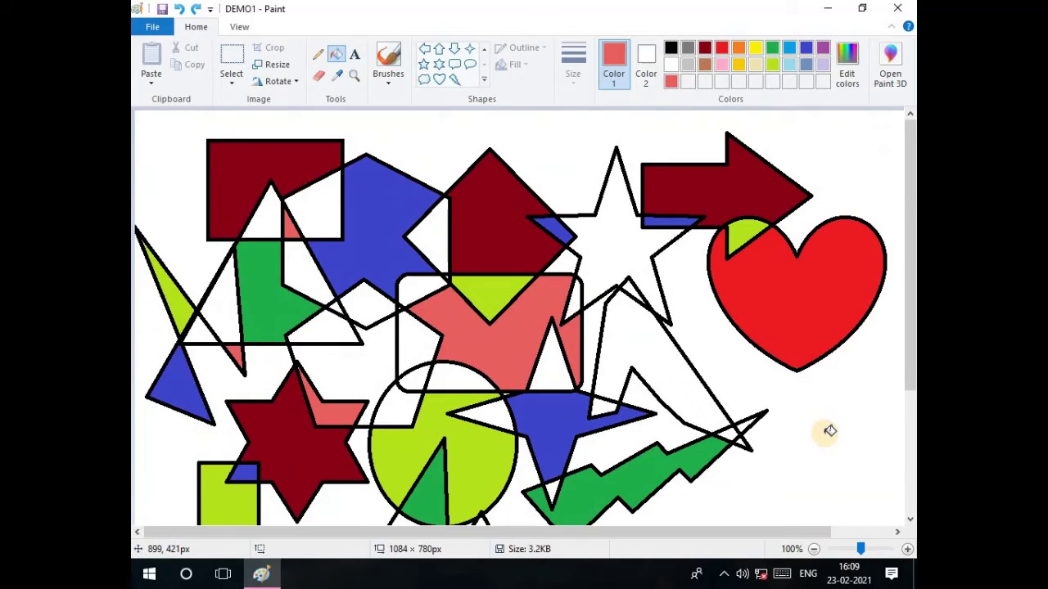
pyautogui.click(851, 550)
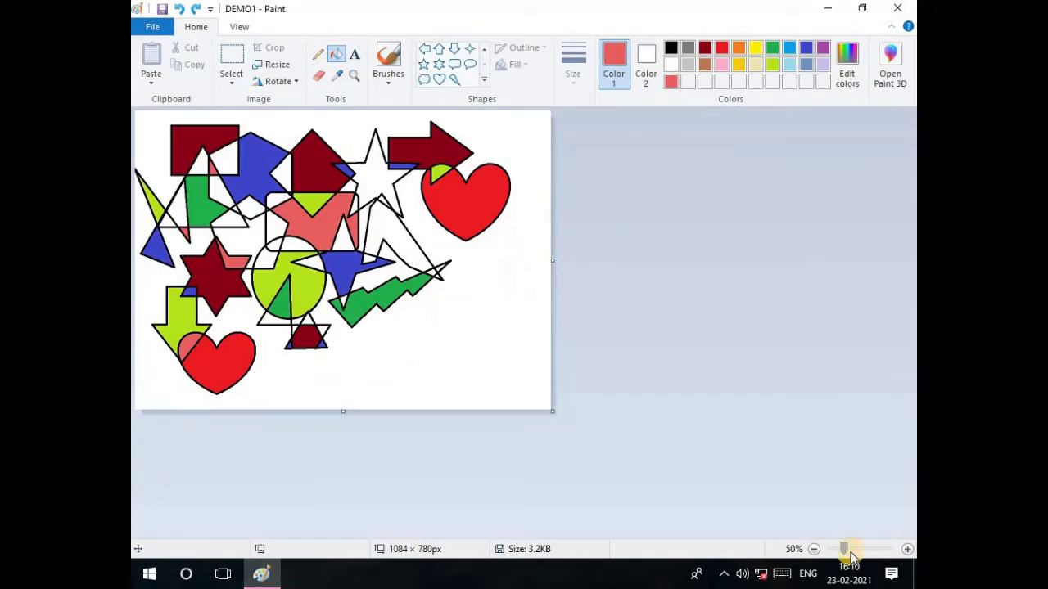
pyautogui.click(905, 549)
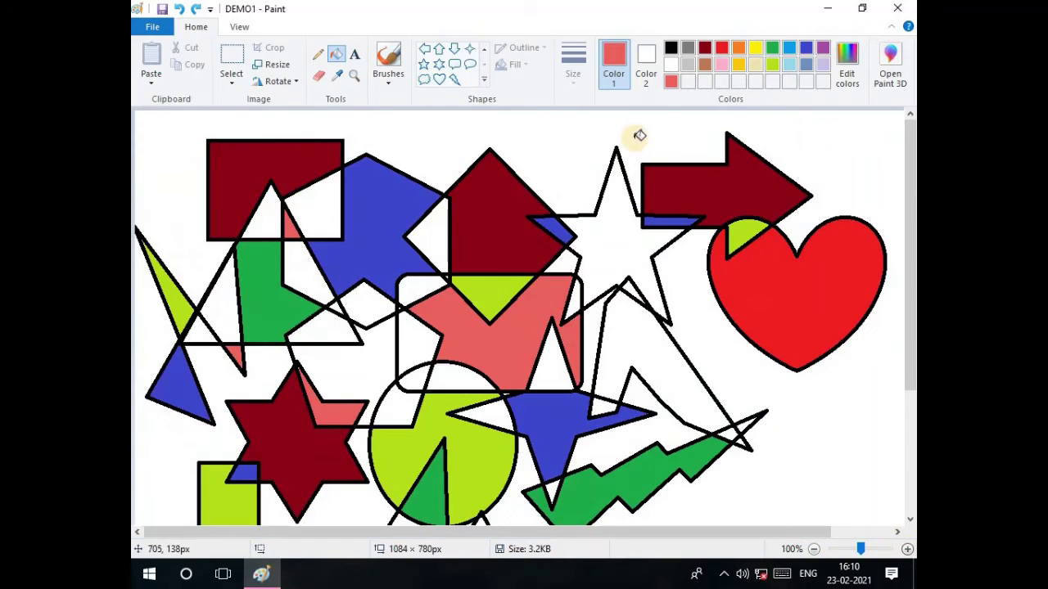
# Step: Fill the rounded rectangle's two upper corner pieces and the large triangle's top and lower-left corner with gray
pyautogui.click(687, 51)
pyautogui.click(578, 301)
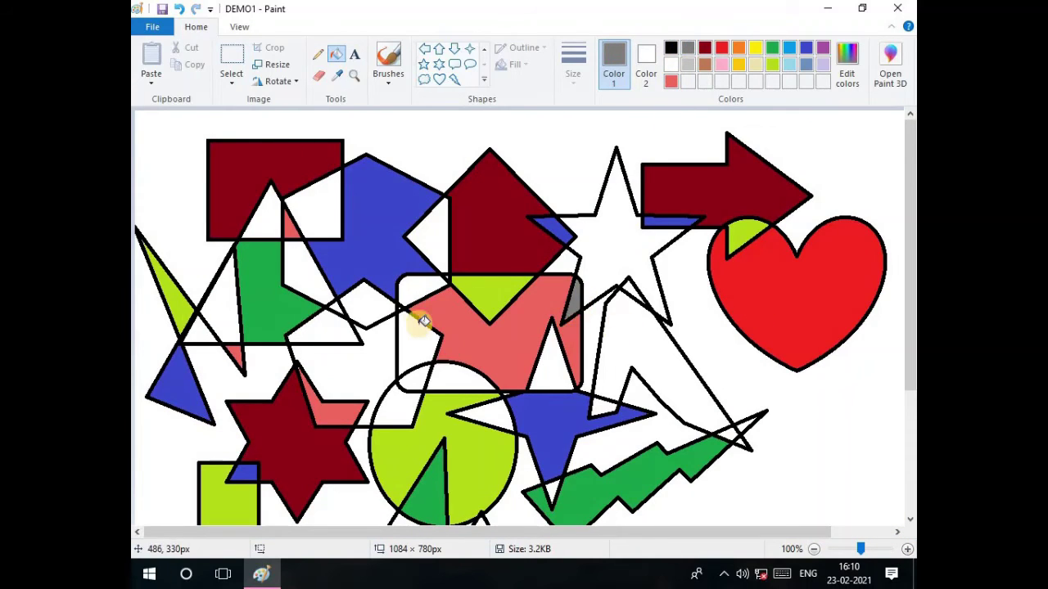
pyautogui.click(414, 293)
pyautogui.click(277, 218)
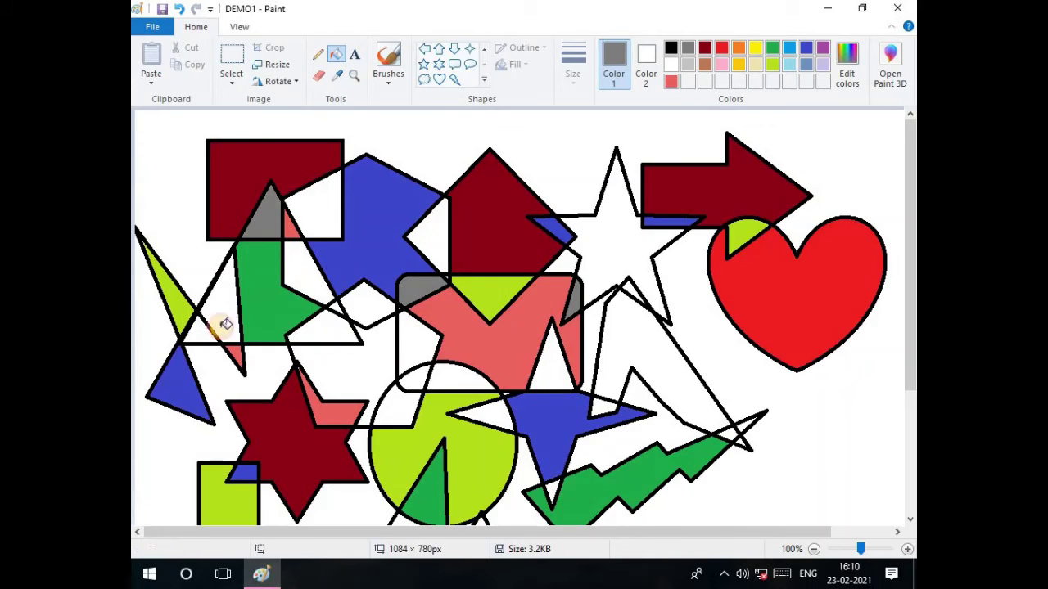
pyautogui.click(204, 330)
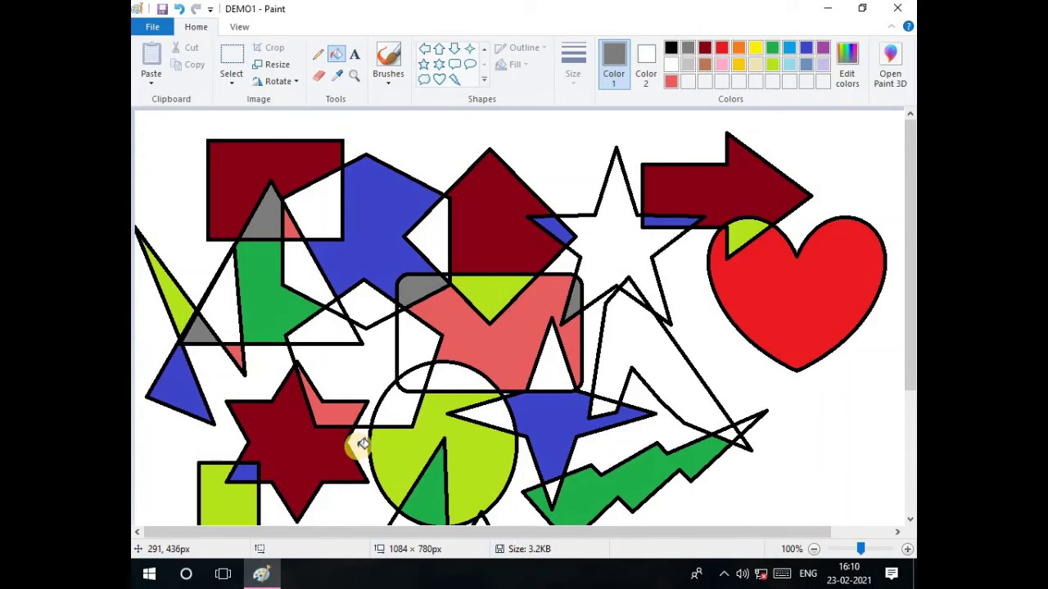
# Step: Fill the triangle strip below the circle, the four-point star's side overlaps, the large triangle's lower-right corner and the five-point star's lower overlap with gray
pyautogui.scroll(-5, 357, 444)
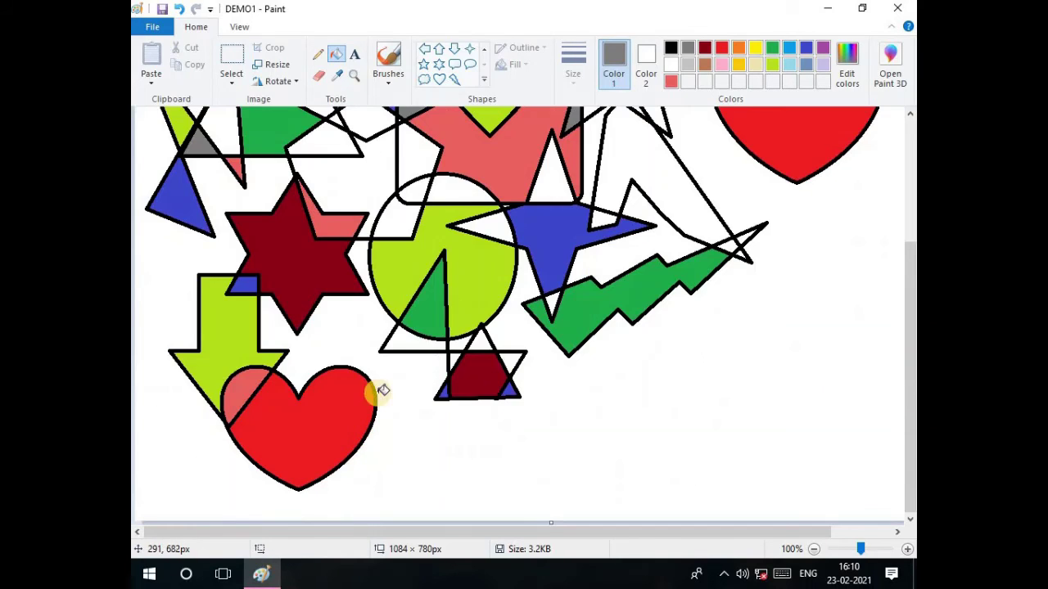
pyautogui.click(414, 343)
pyautogui.click(470, 215)
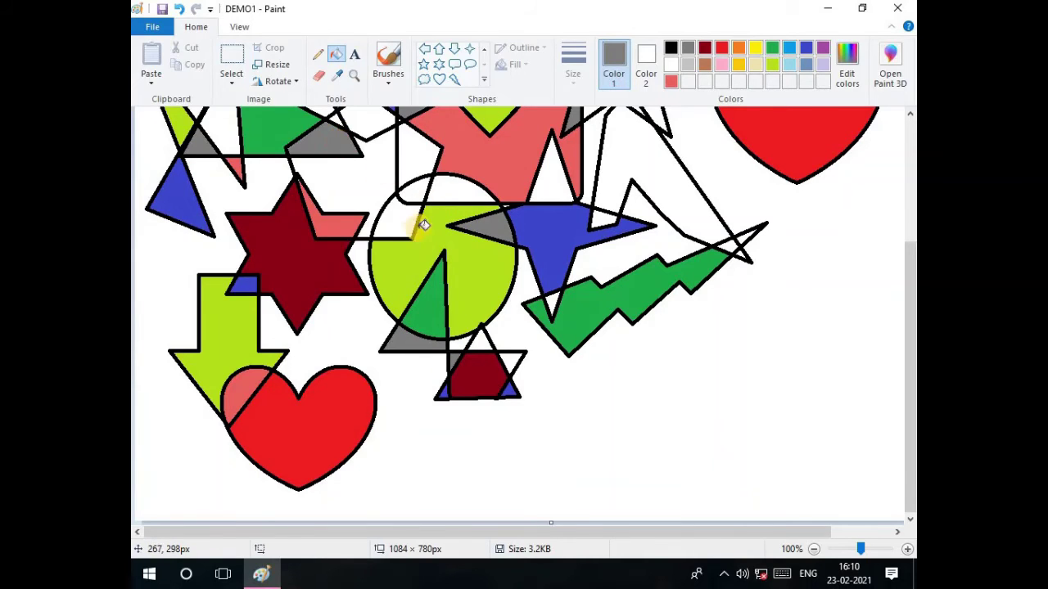
pyautogui.scroll(3, 426, 246)
pyautogui.click(598, 326)
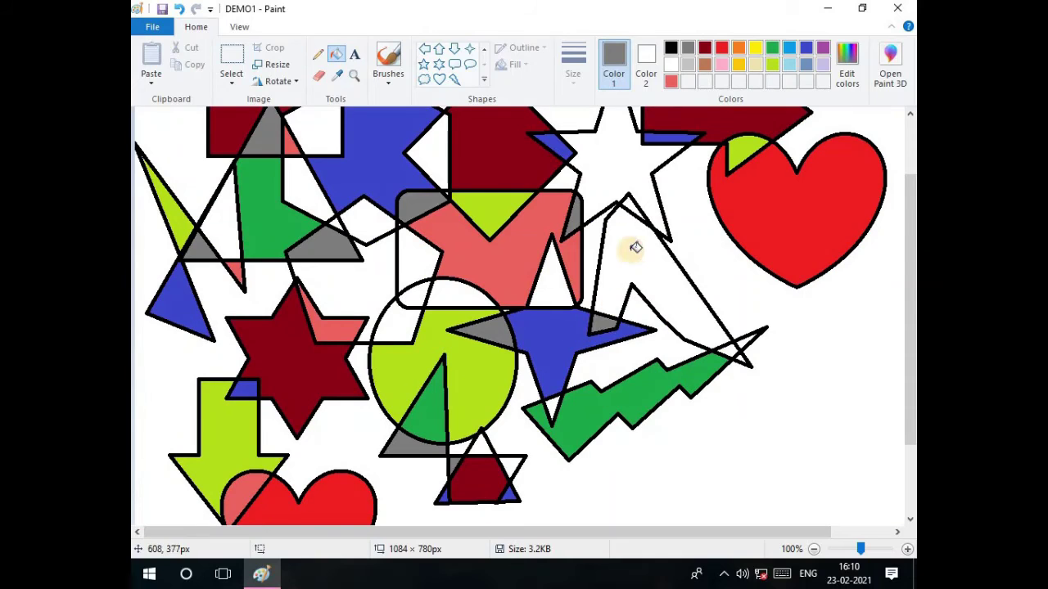
pyautogui.click(634, 210)
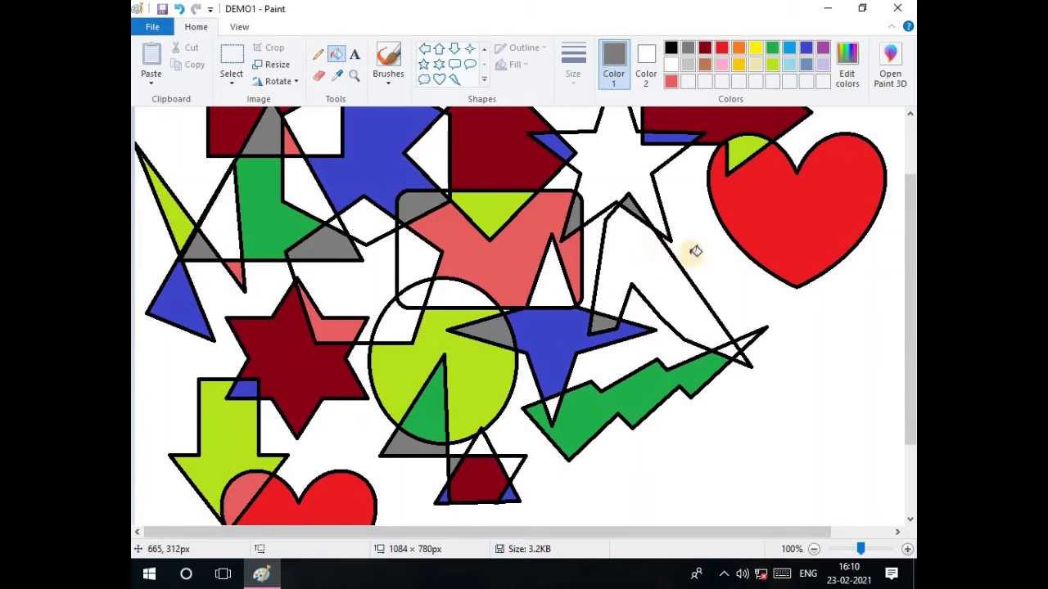
# Step: Use the dark green custom color to fill the five-point star, the diamond–hexagon overlap, the large triangle's left section, the star–bolt overlap and the small triangle's tip
pyautogui.click(848, 75)
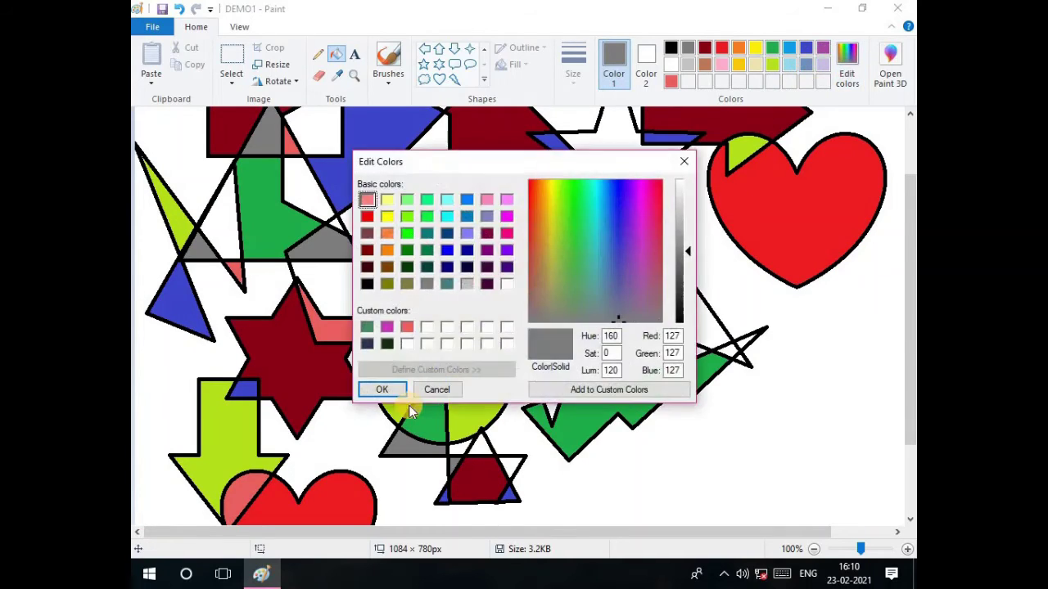
pyautogui.click(386, 344)
pyautogui.click(393, 392)
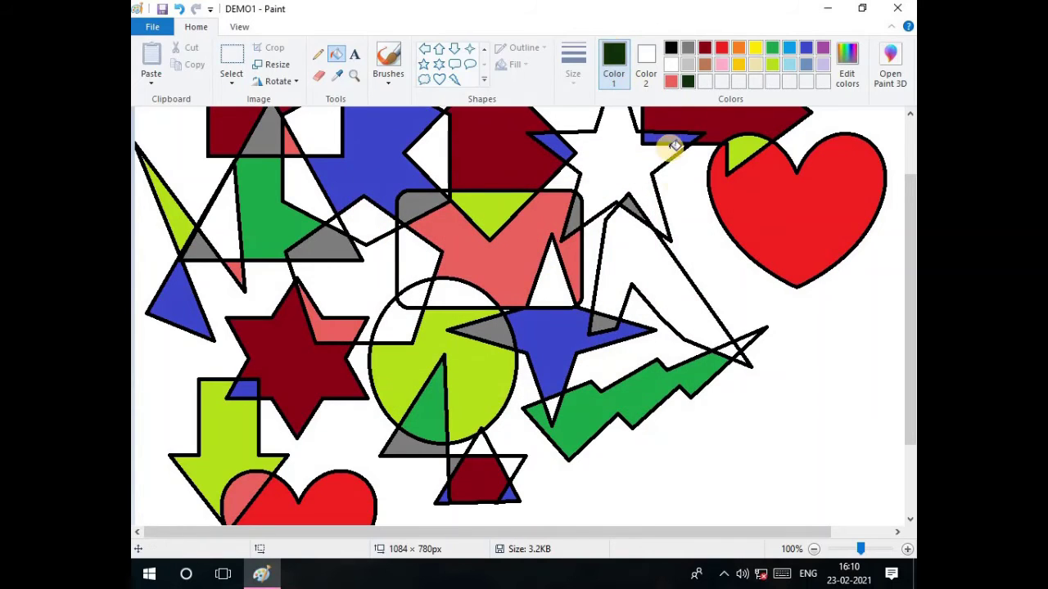
pyautogui.click(614, 184)
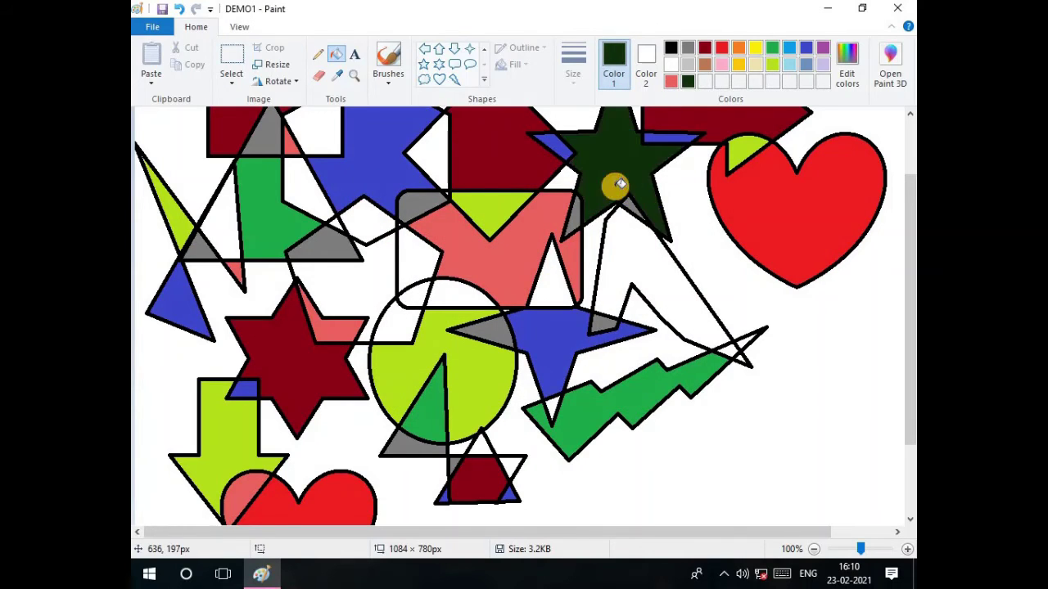
pyautogui.click(432, 155)
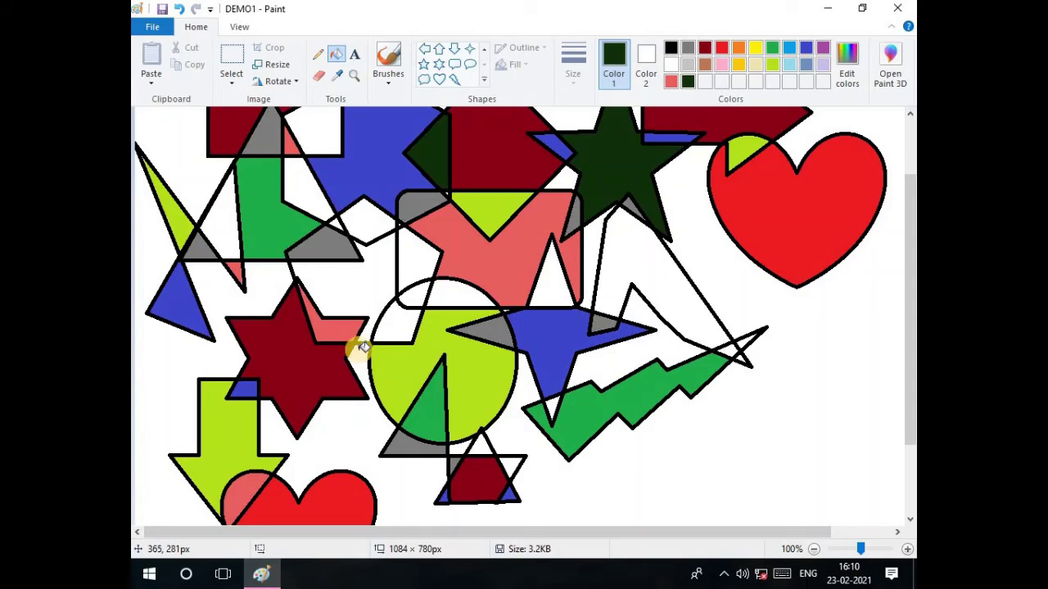
pyautogui.click(229, 226)
pyautogui.click(546, 405)
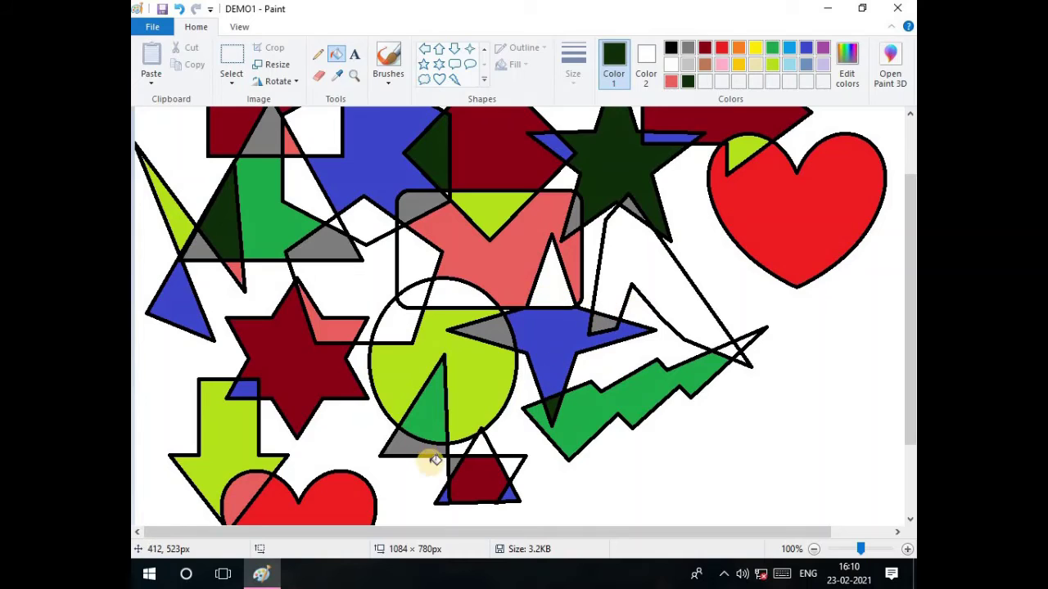
pyautogui.click(482, 449)
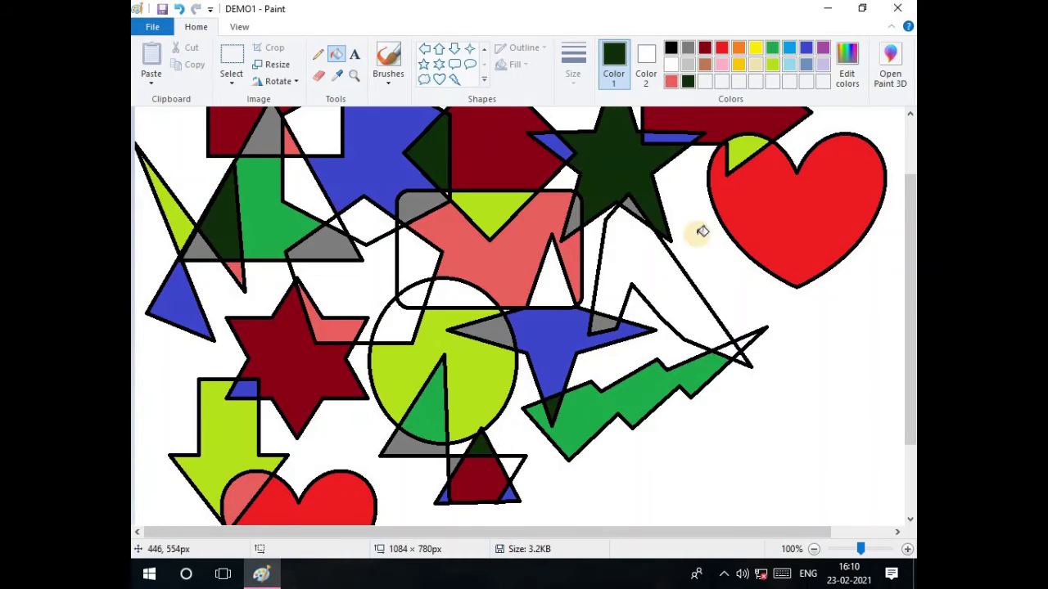
# Step: Use the magenta custom color to fill the pentagon, the circle's top overlap, the boomerang shape, the square–hexagon overlap and the corner beside the small triangle
pyautogui.click(845, 79)
pyautogui.click(386, 329)
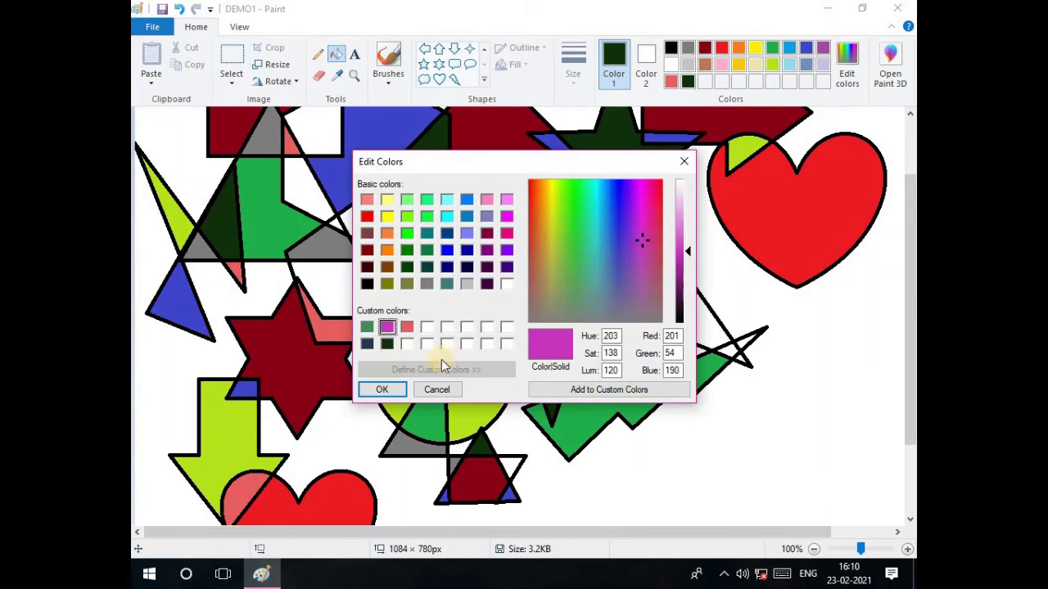
pyautogui.click(385, 389)
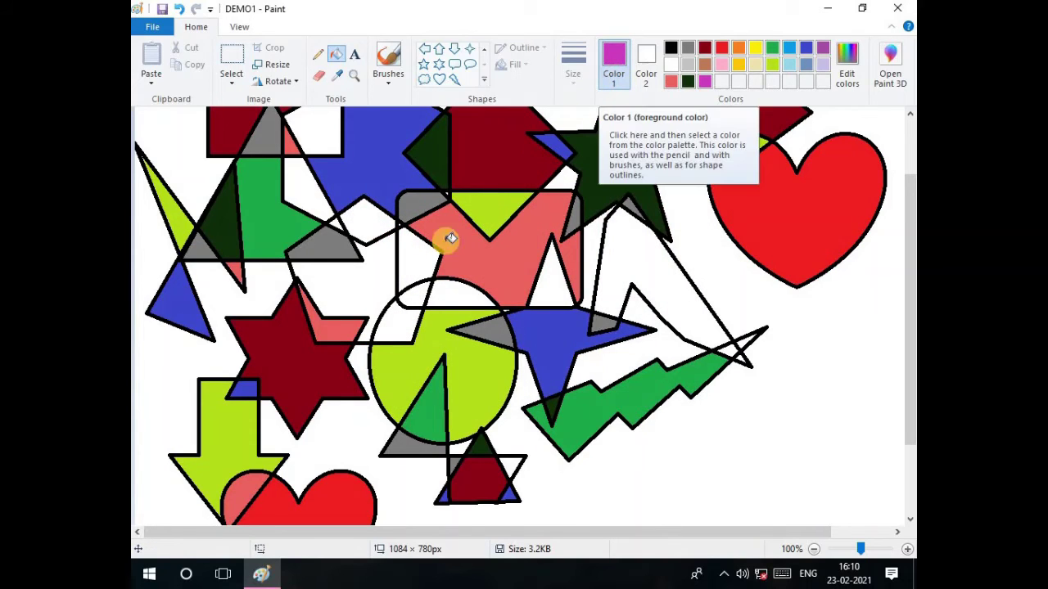
pyautogui.click(372, 286)
pyautogui.click(431, 299)
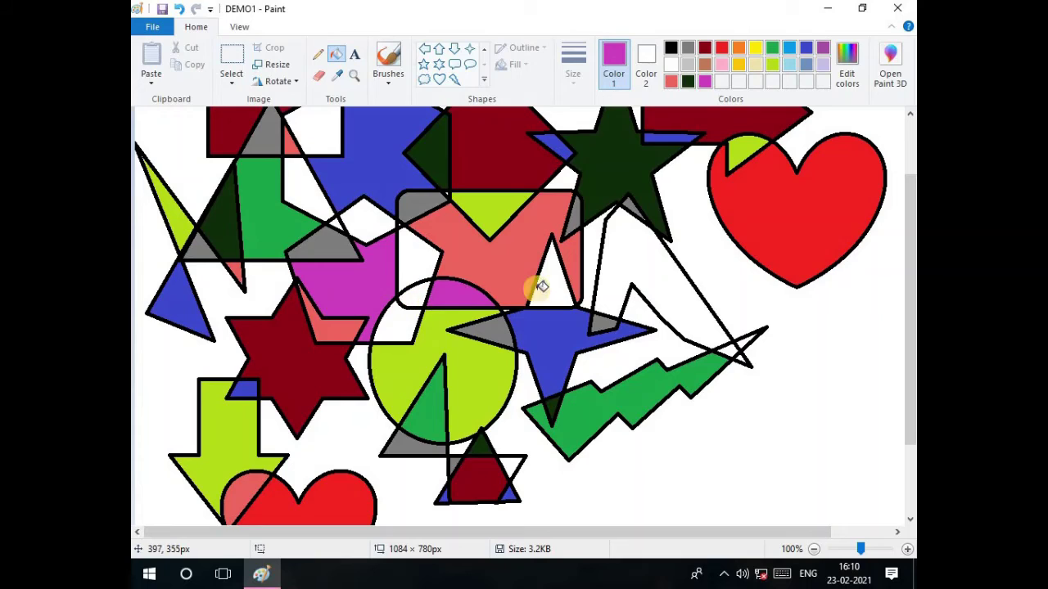
pyautogui.click(643, 257)
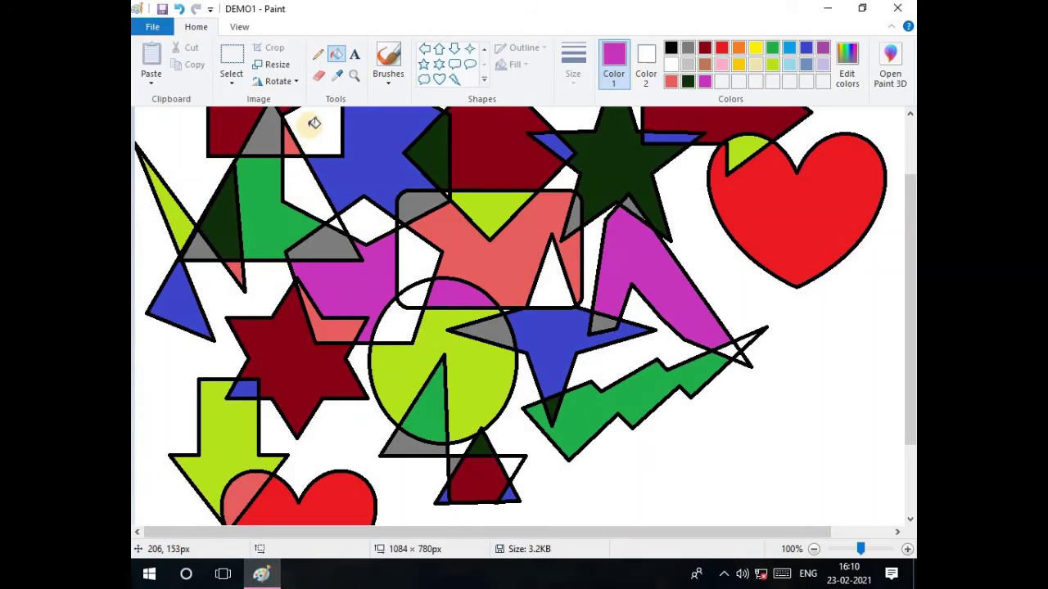
pyautogui.scroll(-3, 379, 490)
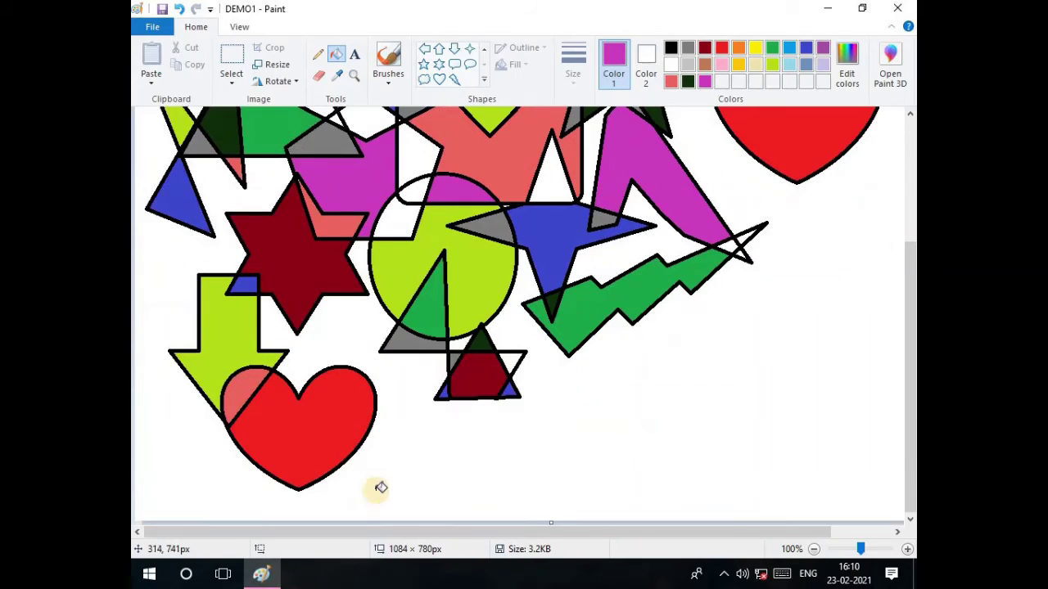
pyautogui.click(505, 361)
pyautogui.scroll(3, 440, 349)
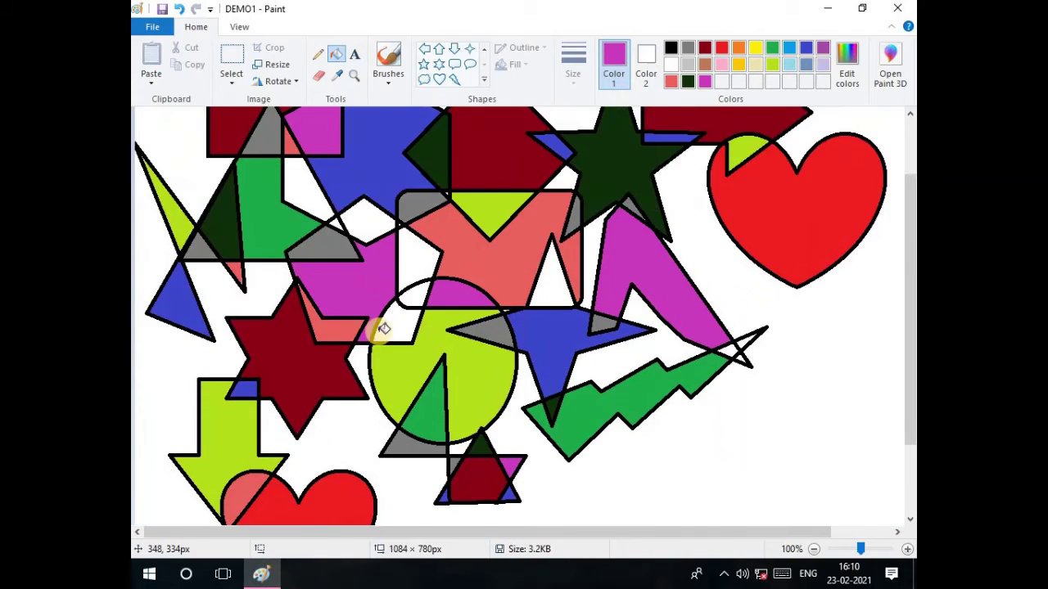
# Step: Use the navy custom color to fill the triangle–hexagon, hexagon–pentagon and pentagon–circle overlaps and the lightning bolt's tip
pyautogui.scroll(3, 378, 344)
pyautogui.click(843, 72)
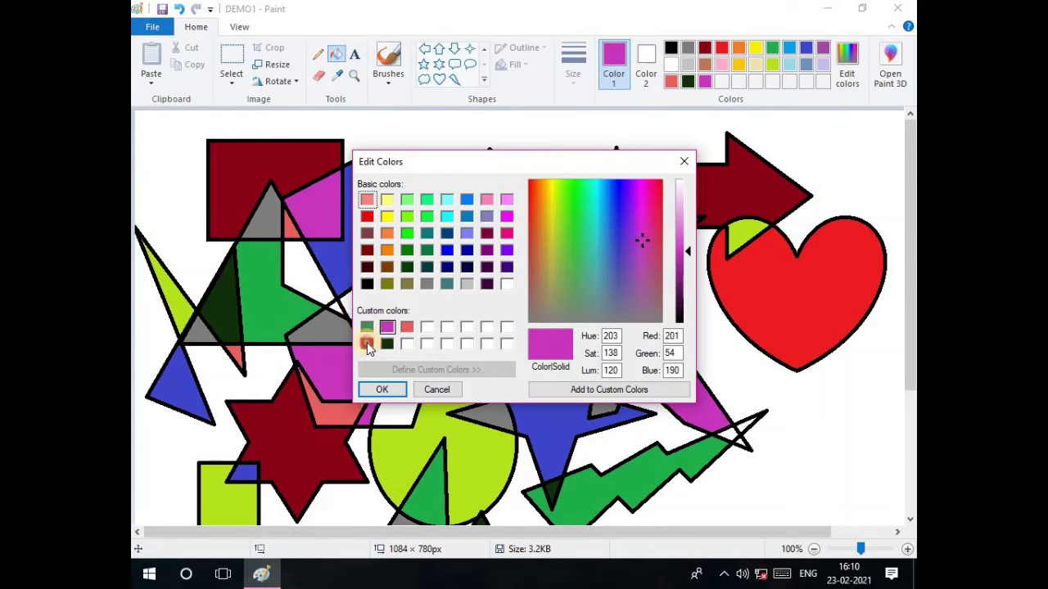
pyautogui.click(367, 344)
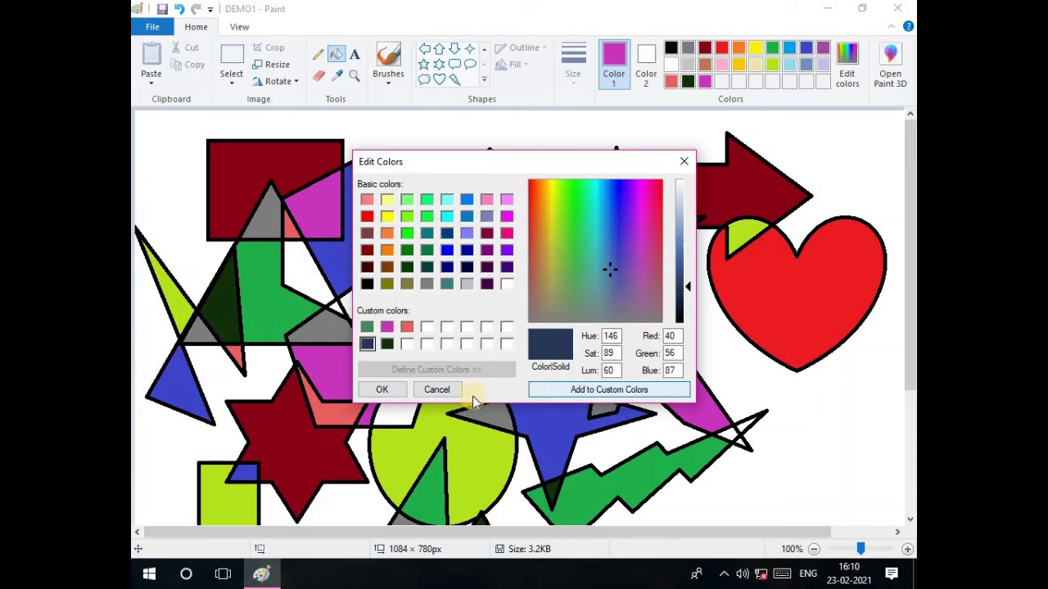
pyautogui.click(381, 390)
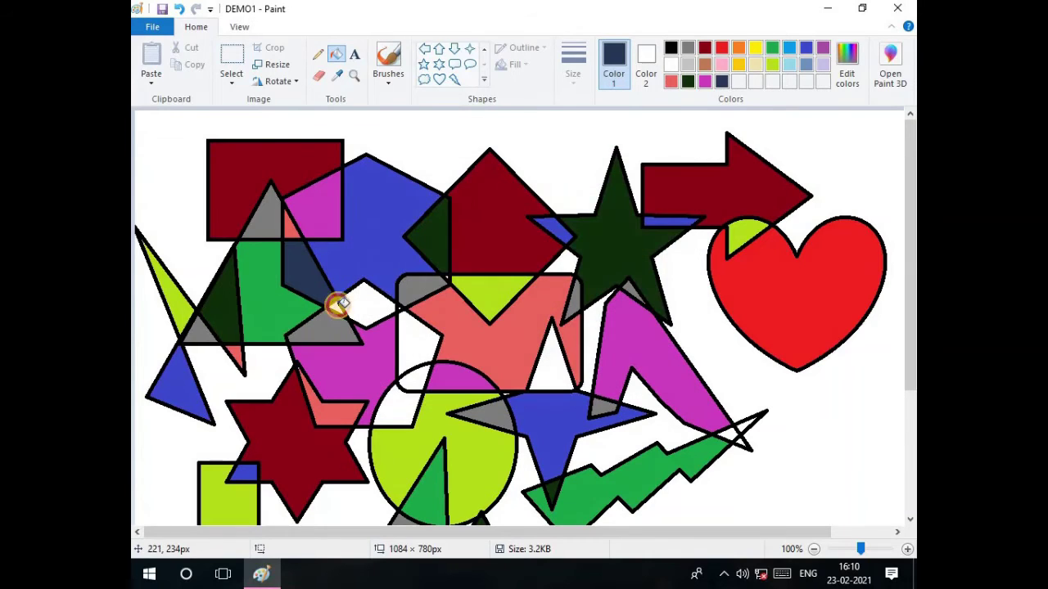
pyautogui.click(358, 308)
pyautogui.click(405, 401)
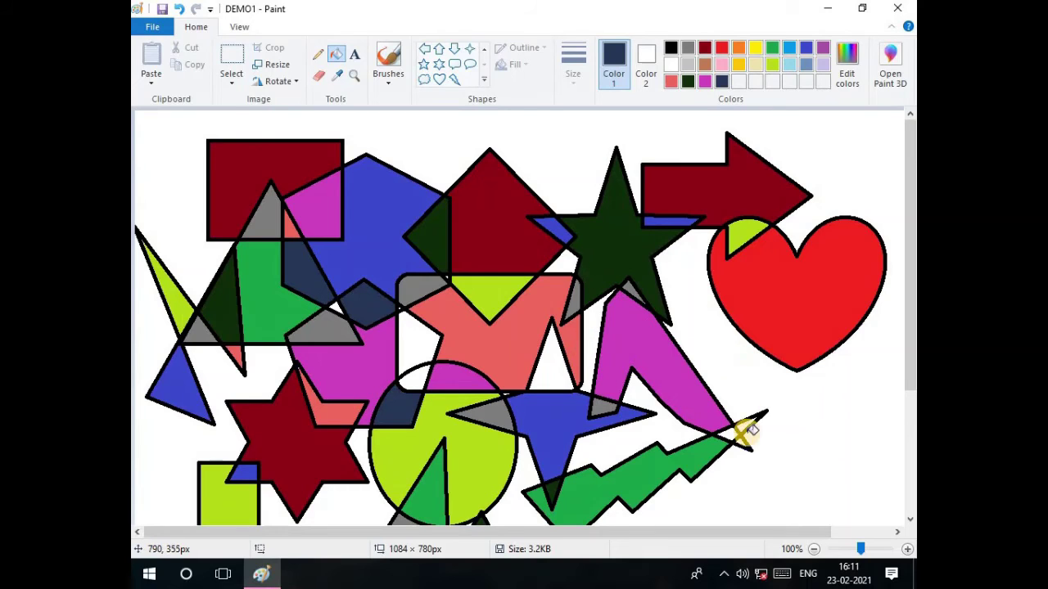
pyautogui.scroll(-3, 712, 437)
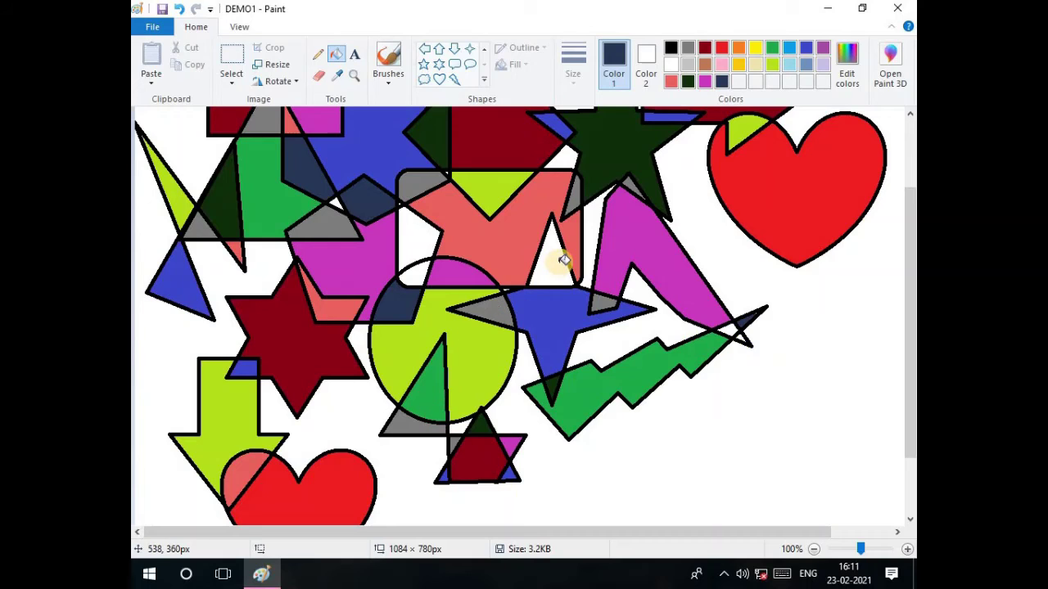
pyautogui.scroll(3, 548, 510)
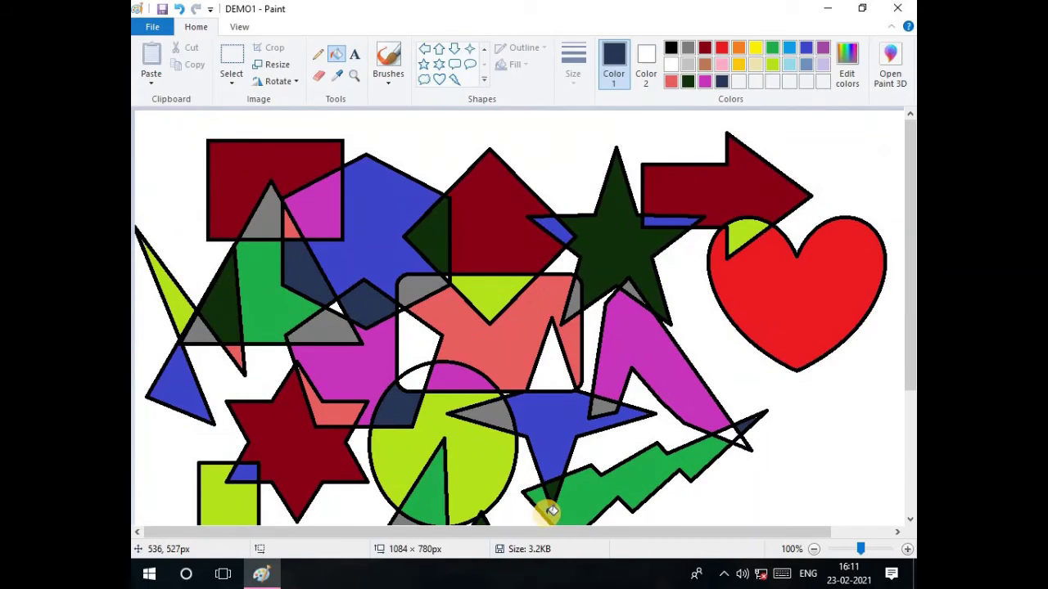
# Step: Define a custom purple with red 119, green 0 and blue 119 from the dark purple basic color and make it the foreground color
pyautogui.click(848, 58)
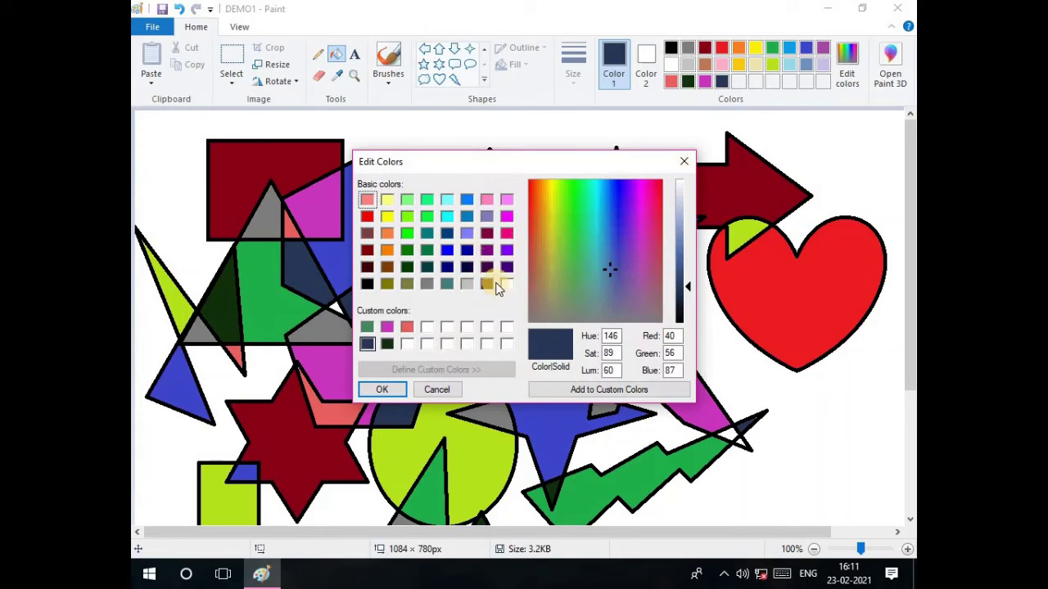
pyautogui.click(487, 283)
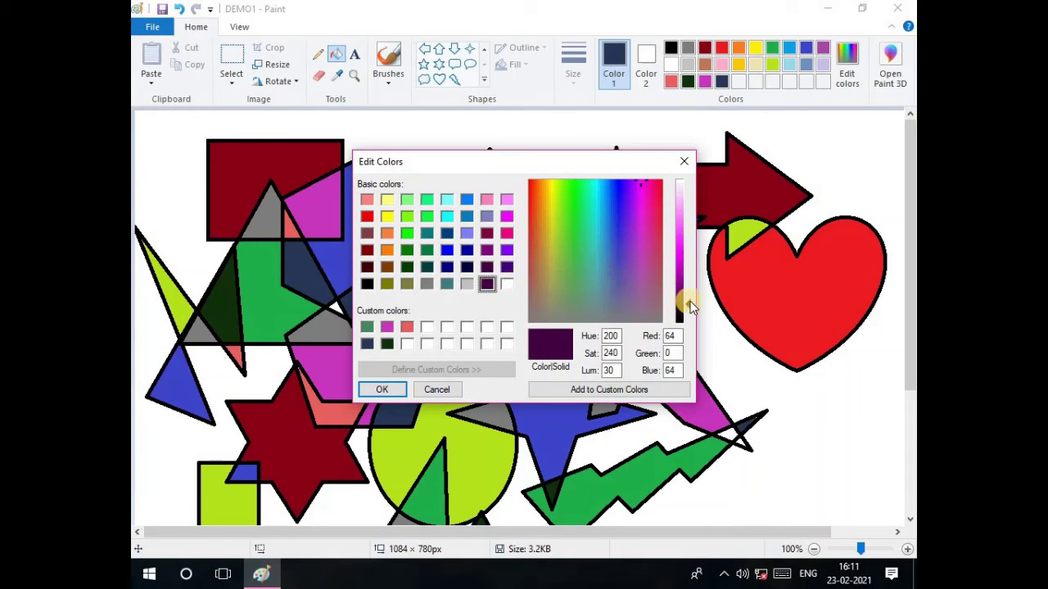
pyautogui.moveTo(687, 300); pyautogui.dragTo(686, 296)
pyautogui.click(563, 388)
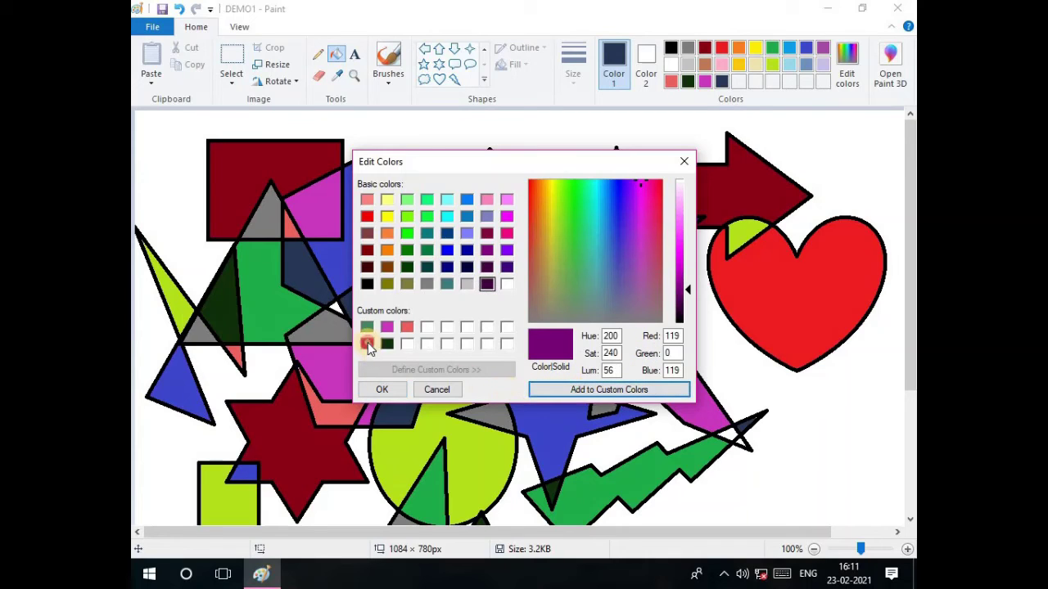
pyautogui.click(382, 389)
# Step: Fill the pentagon–rectangle overlap, the four-point star's top point and the boomerang shape's lower tip with purple, undoing the accidental outline fill
pyautogui.click(420, 355)
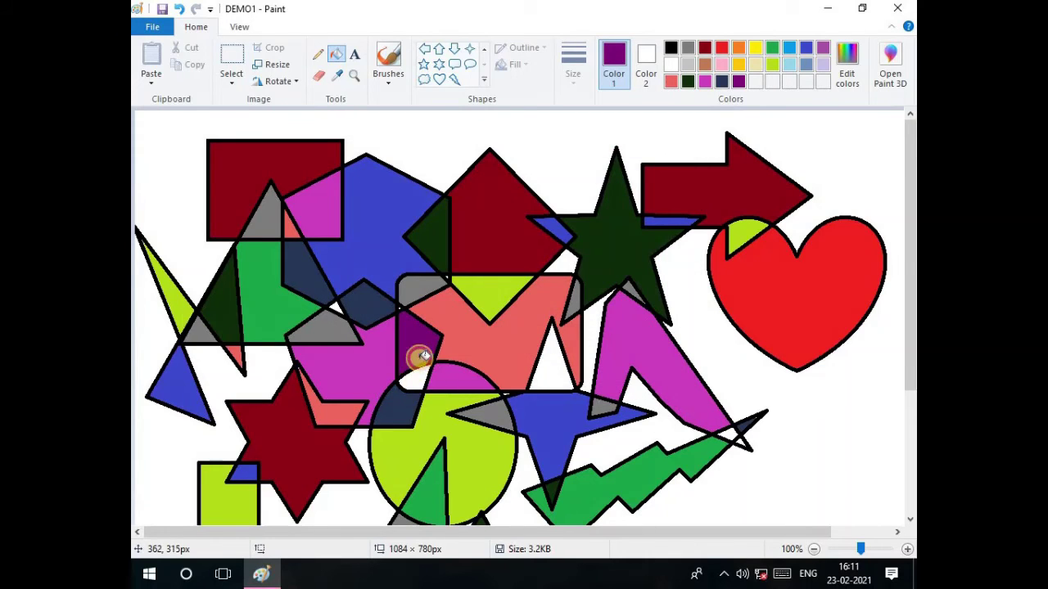
pyautogui.click(561, 358)
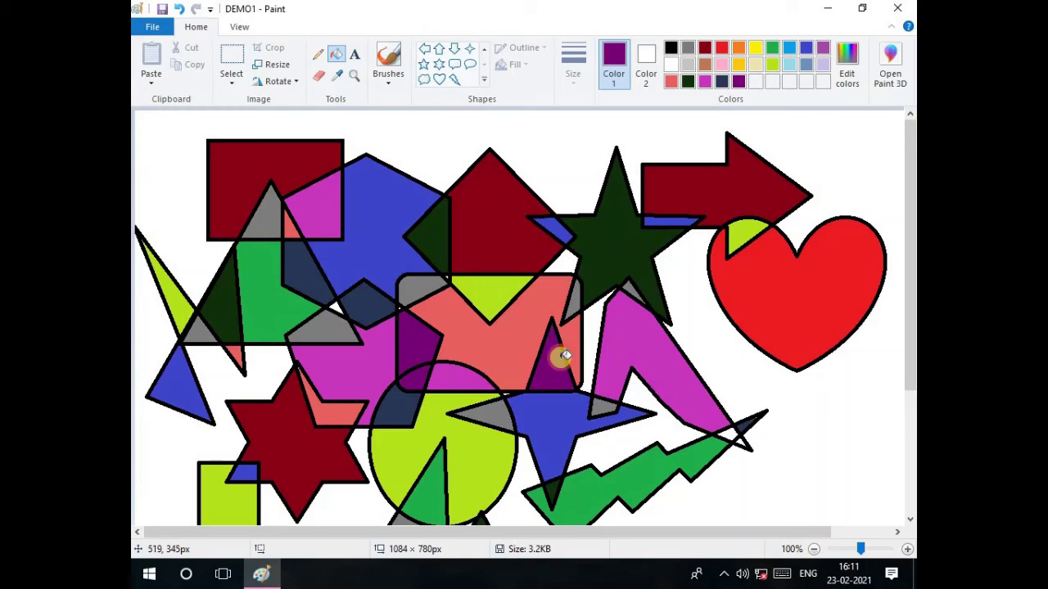
pyautogui.click(728, 434)
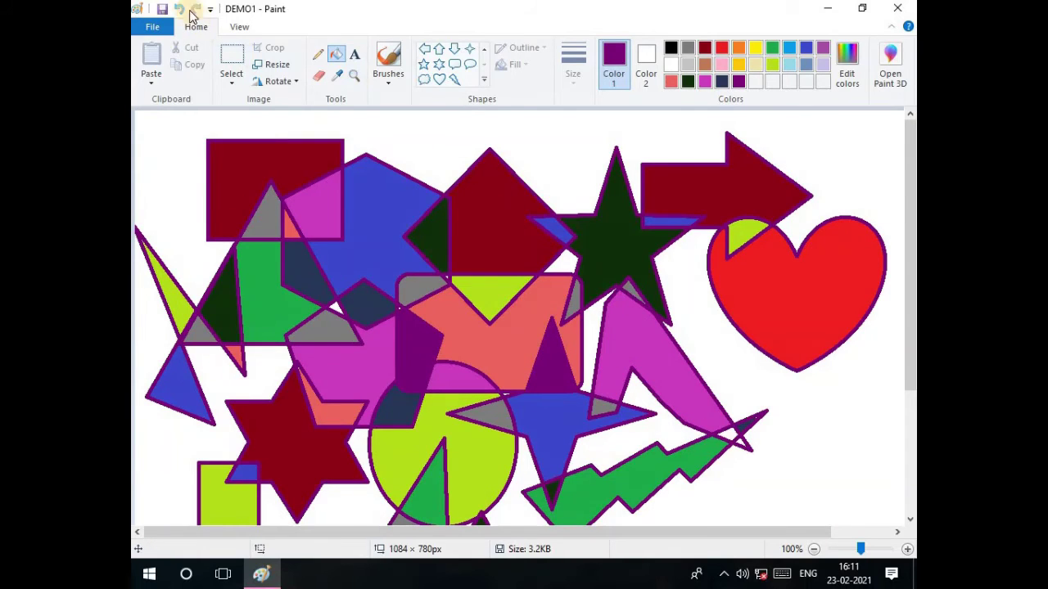
pyautogui.click(181, 9)
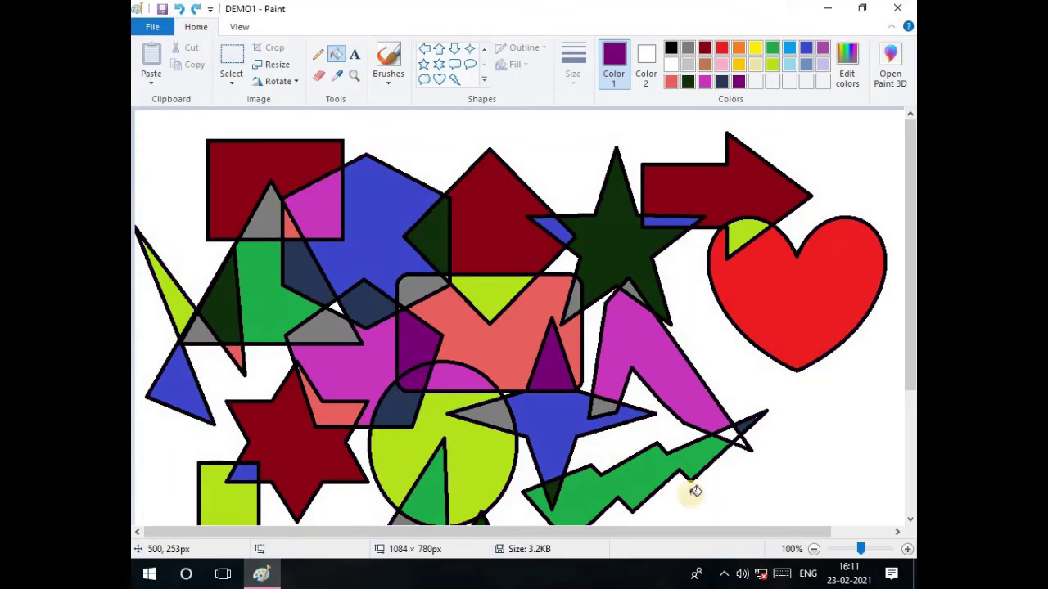
pyautogui.click(742, 440)
pyautogui.click(746, 443)
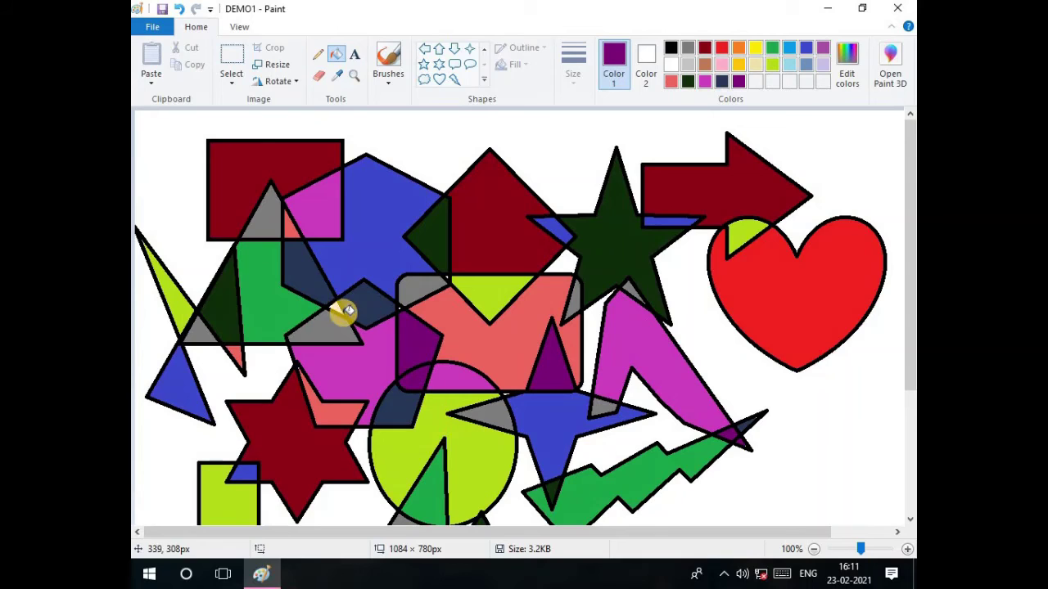
# Step: Try freehand purple strokes with the oil brush in the canvas's empty lower-right area and undo them
pyautogui.scroll(-3, 533, 484)
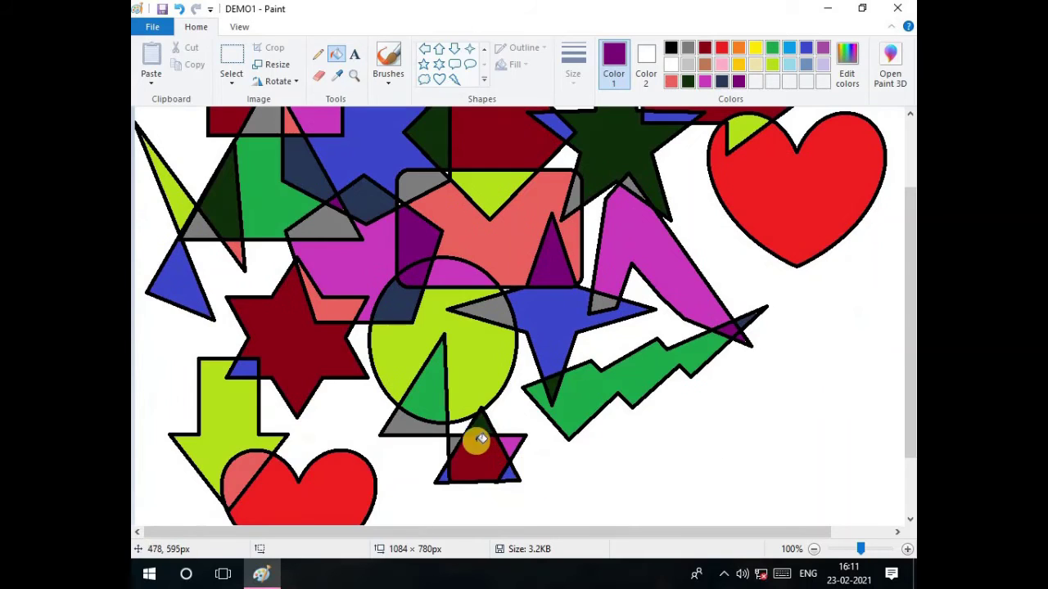
pyautogui.moveTo(860, 549); pyautogui.dragTo(845, 549)
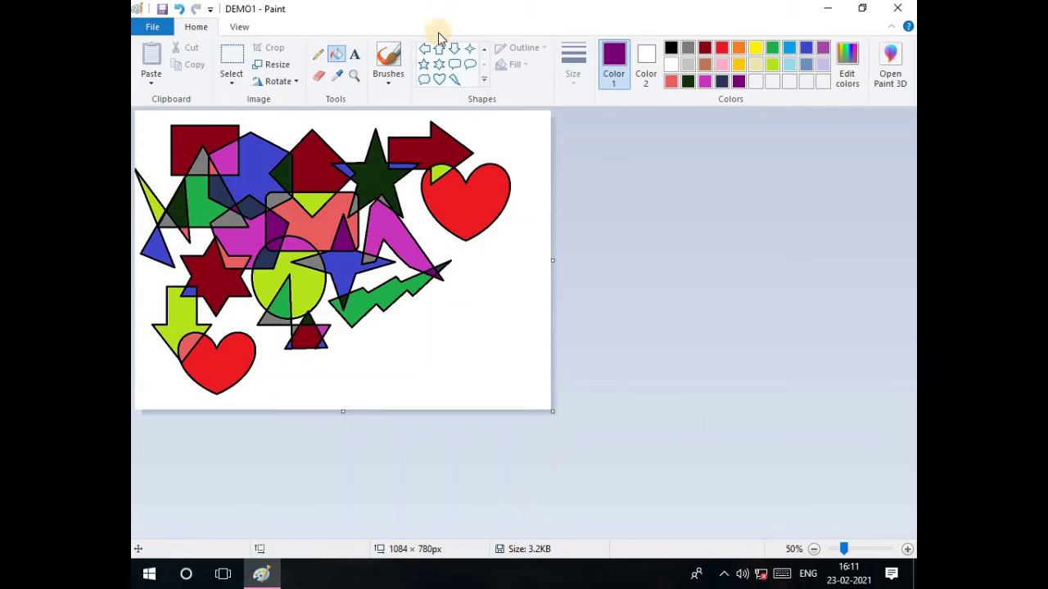
pyautogui.click(388, 75)
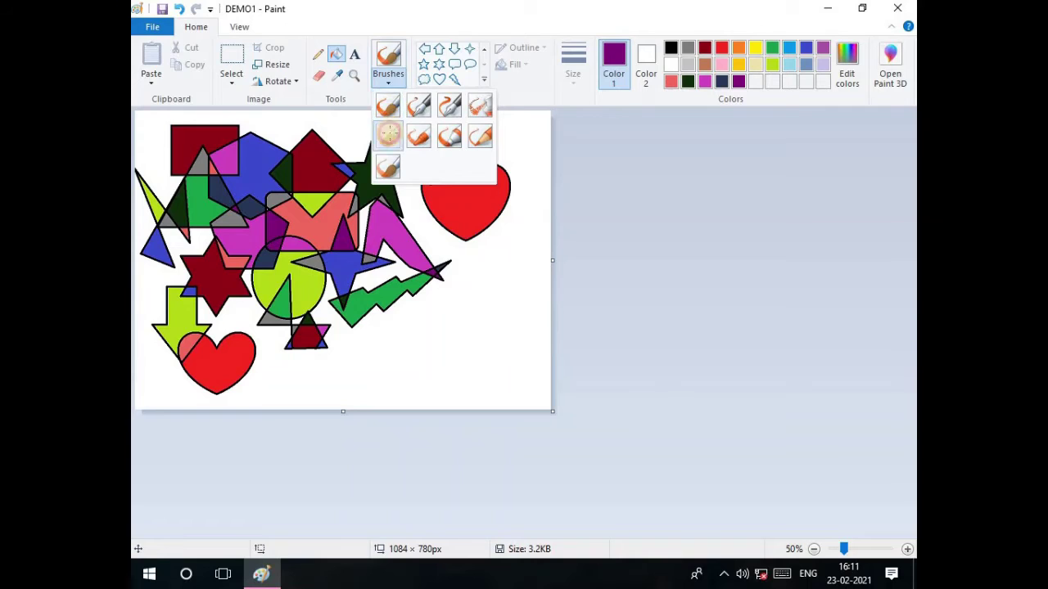
pyautogui.click(389, 135)
pyautogui.moveTo(491, 321)
pyautogui.mouseDown()
pyautogui.moveTo(473, 355)
pyautogui.moveTo(502, 350)
pyautogui.moveTo(493, 379)
pyautogui.moveTo(521, 379)
pyautogui.moveTo(515, 400)
pyautogui.moveTo(404, 358)
pyautogui.moveTo(519, 336)
pyautogui.mouseUp()
pyautogui.click(516, 287)
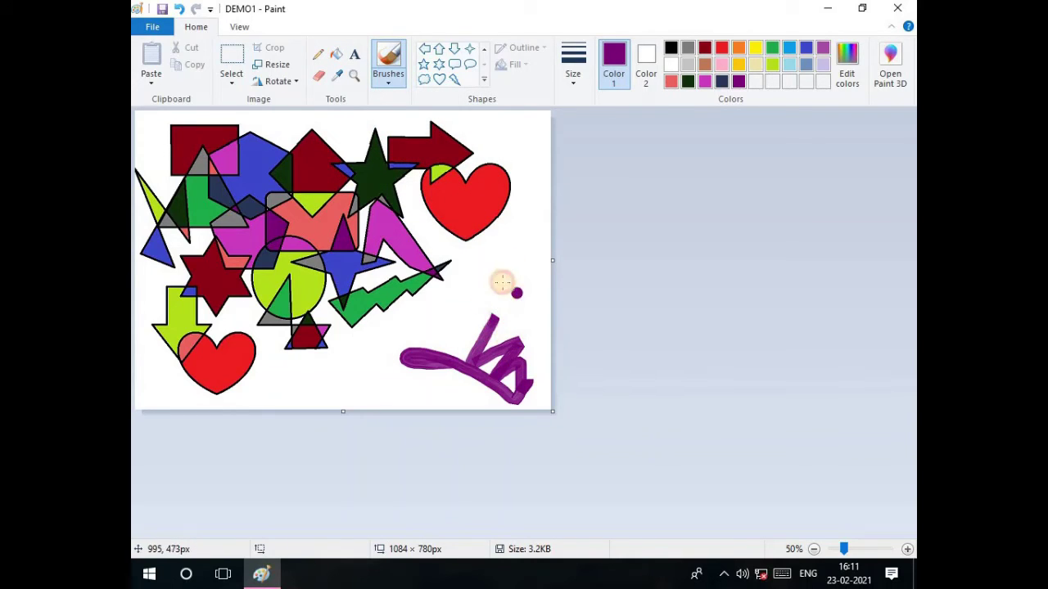
pyautogui.moveTo(510, 283)
pyautogui.mouseDown()
pyautogui.moveTo(510, 256)
pyautogui.moveTo(481, 288)
pyautogui.moveTo(543, 301)
pyautogui.moveTo(514, 326)
pyautogui.mouseUp()
pyautogui.click(179, 9)
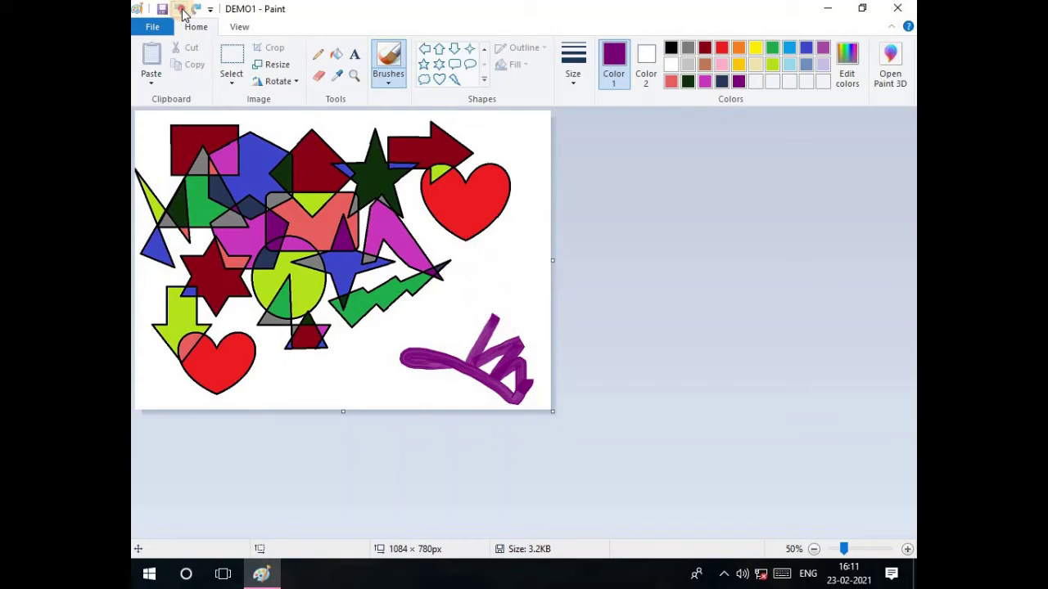
pyautogui.click(179, 9)
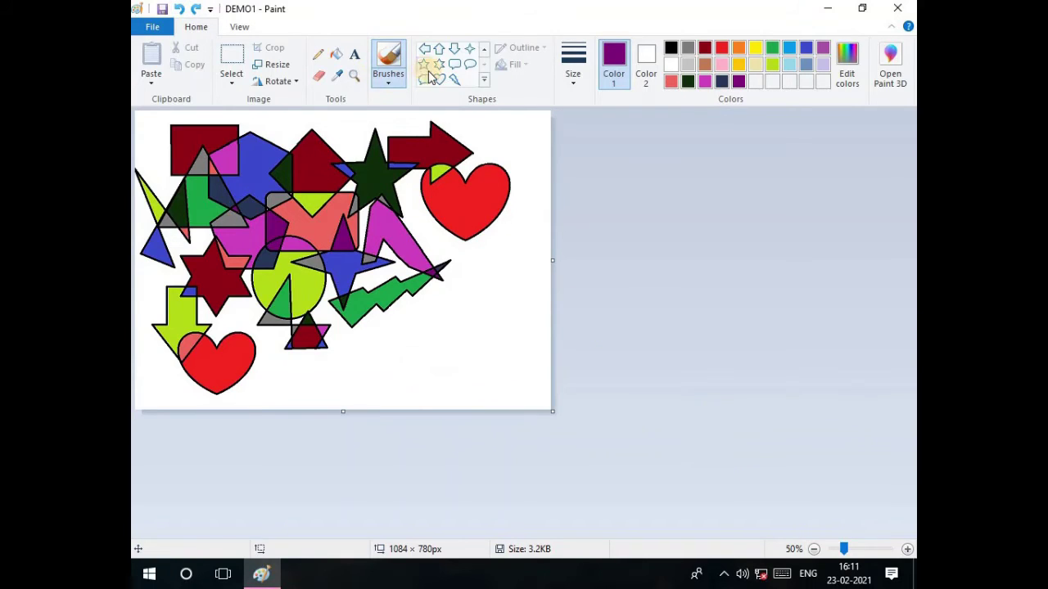
# Step: Try a light yellow freehand brush stroke in the canvas's empty lower-right area and undo it
pyautogui.click(392, 82)
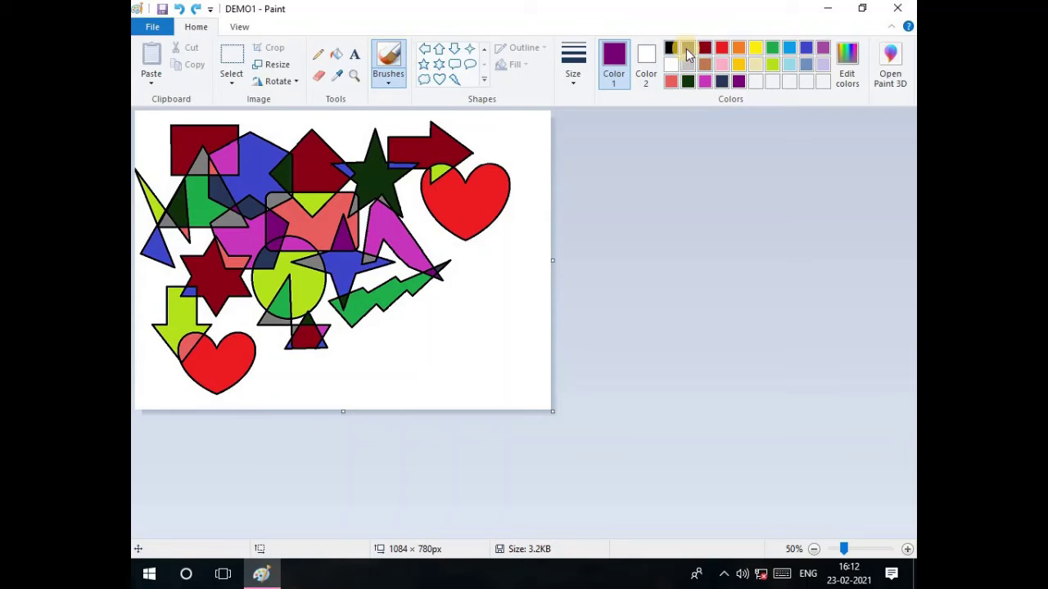
pyautogui.click(757, 64)
pyautogui.moveTo(449, 321)
pyautogui.mouseDown()
pyautogui.moveTo(447, 381)
pyautogui.moveTo(428, 382)
pyautogui.moveTo(429, 366)
pyautogui.moveTo(492, 335)
pyautogui.moveTo(494, 317)
pyautogui.moveTo(512, 383)
pyautogui.mouseUp()
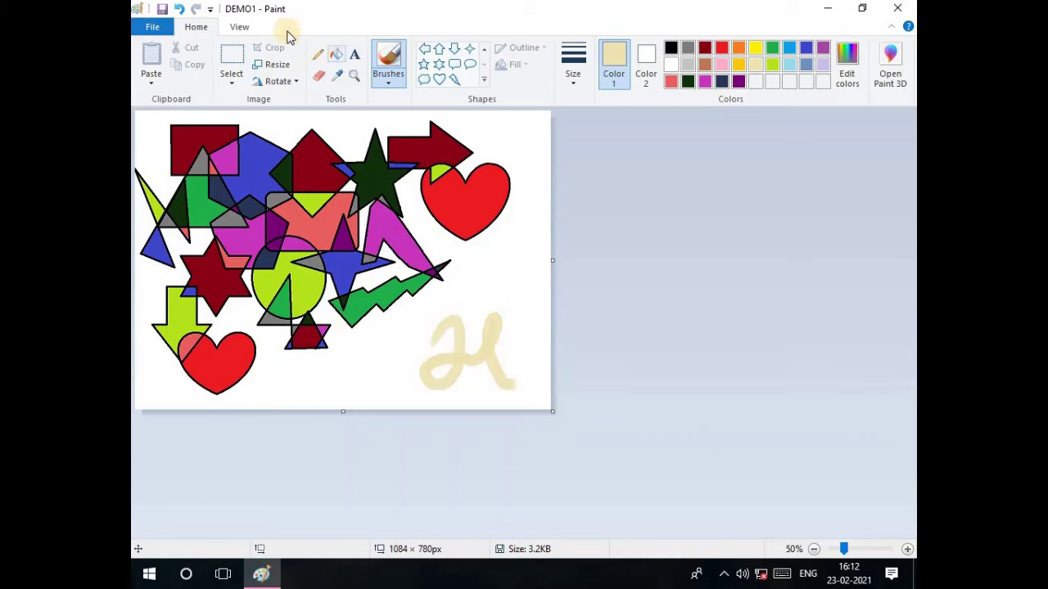
pyautogui.click(178, 9)
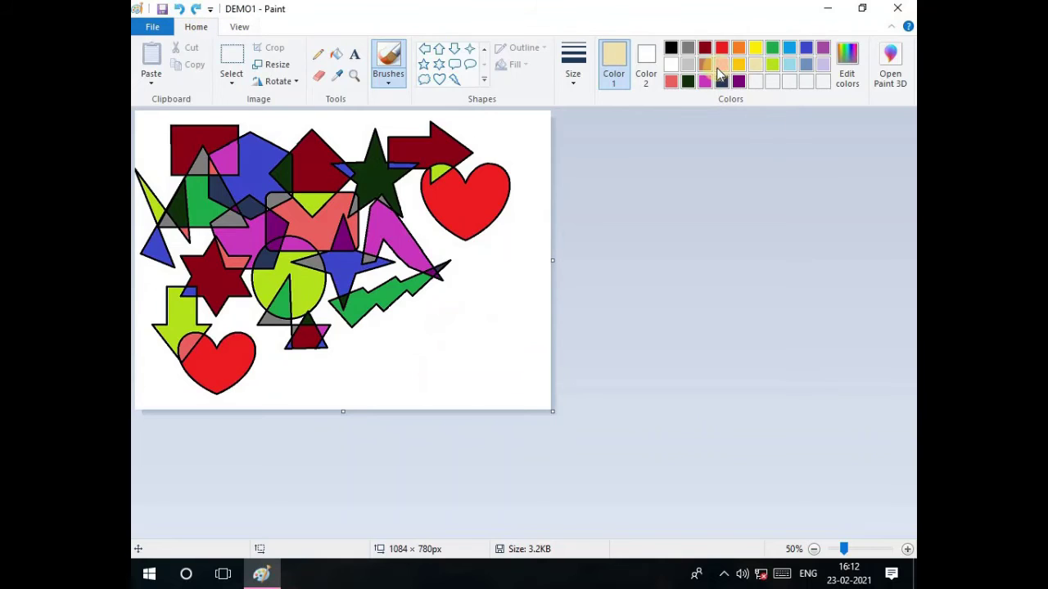
# Step: Define a darker custom purple with red 72, green 0 and blue 72 and make it the foreground color
pyautogui.click(841, 81)
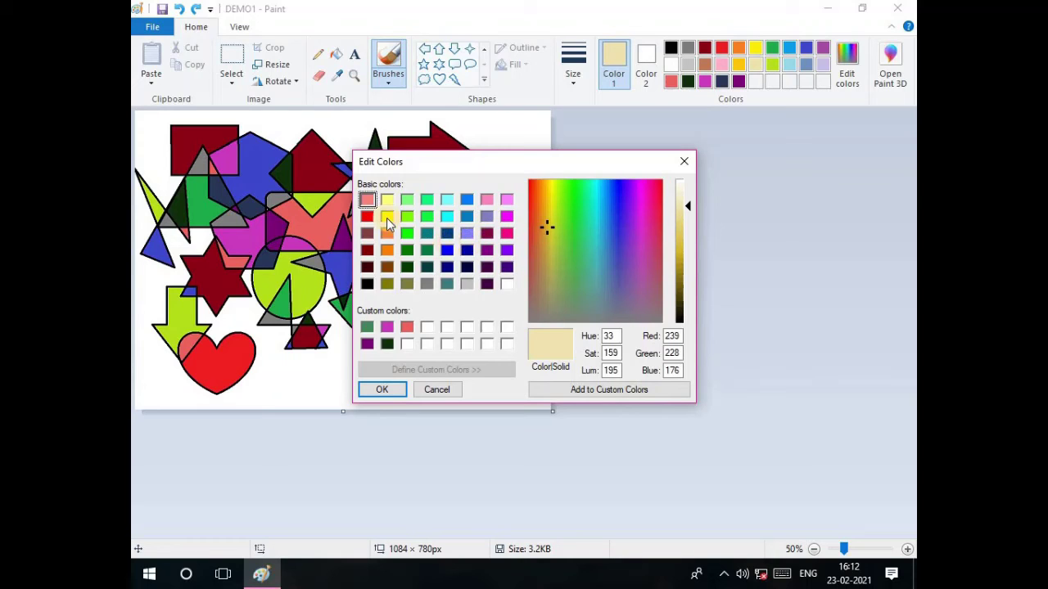
pyautogui.click(487, 270)
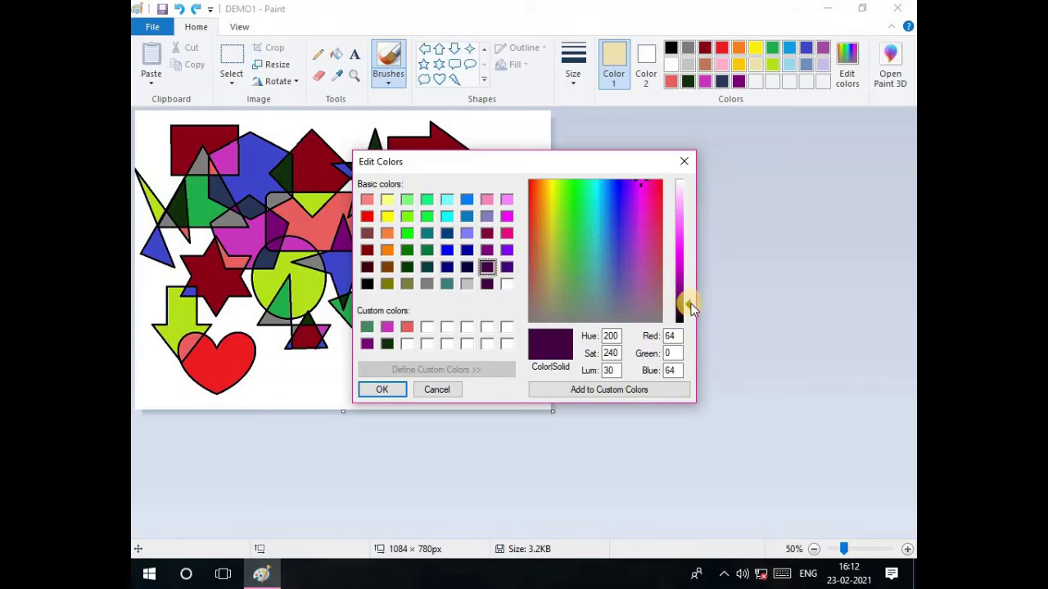
pyautogui.moveTo(690, 305); pyautogui.dragTo(688, 303)
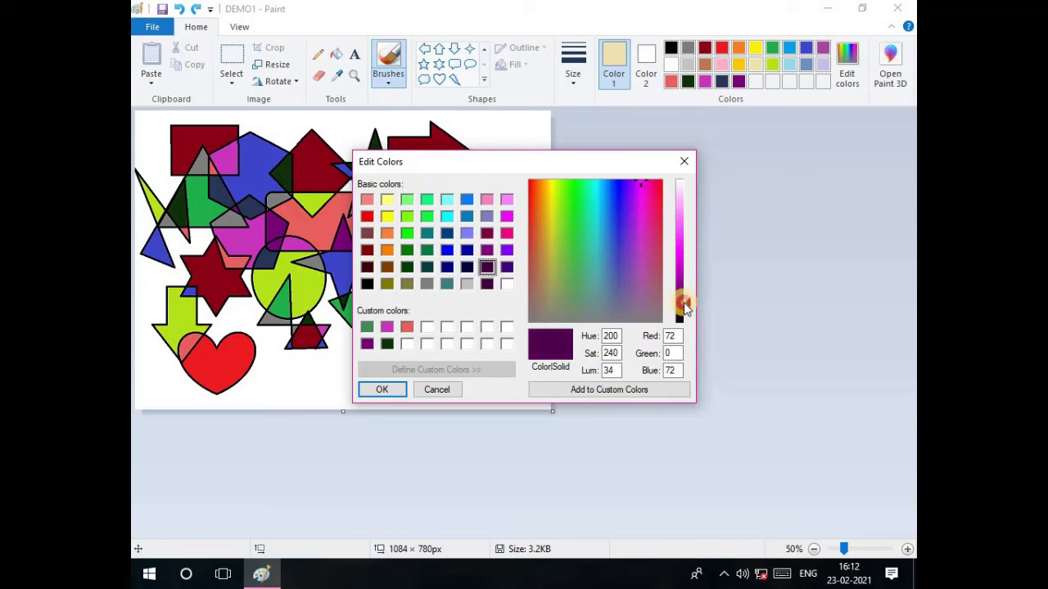
pyautogui.click(540, 391)
pyautogui.click(385, 395)
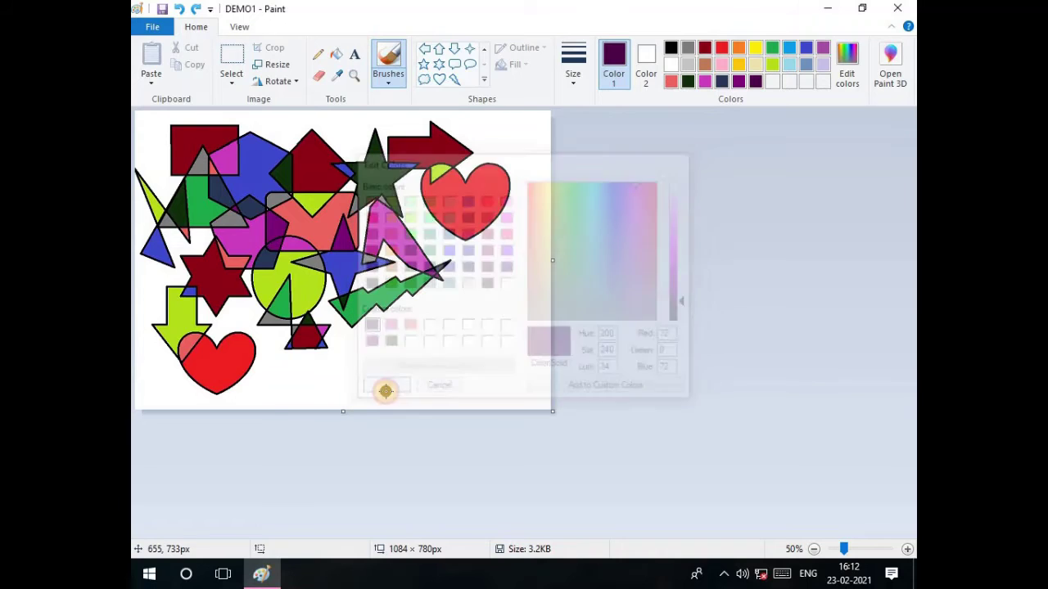
pyautogui.click(398, 391)
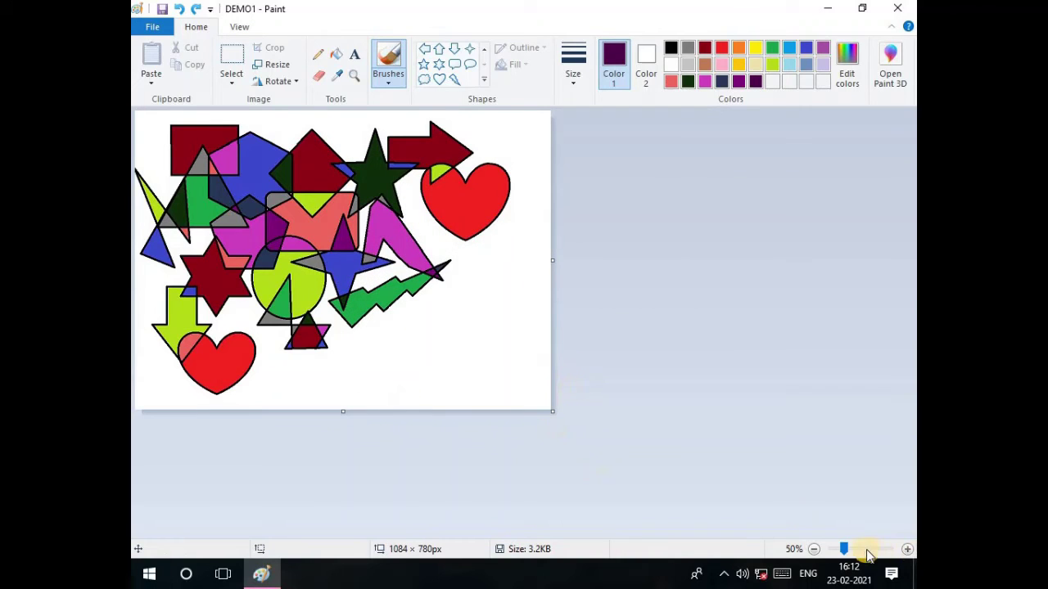
pyautogui.click(859, 550)
pyautogui.scroll(-5, 801, 437)
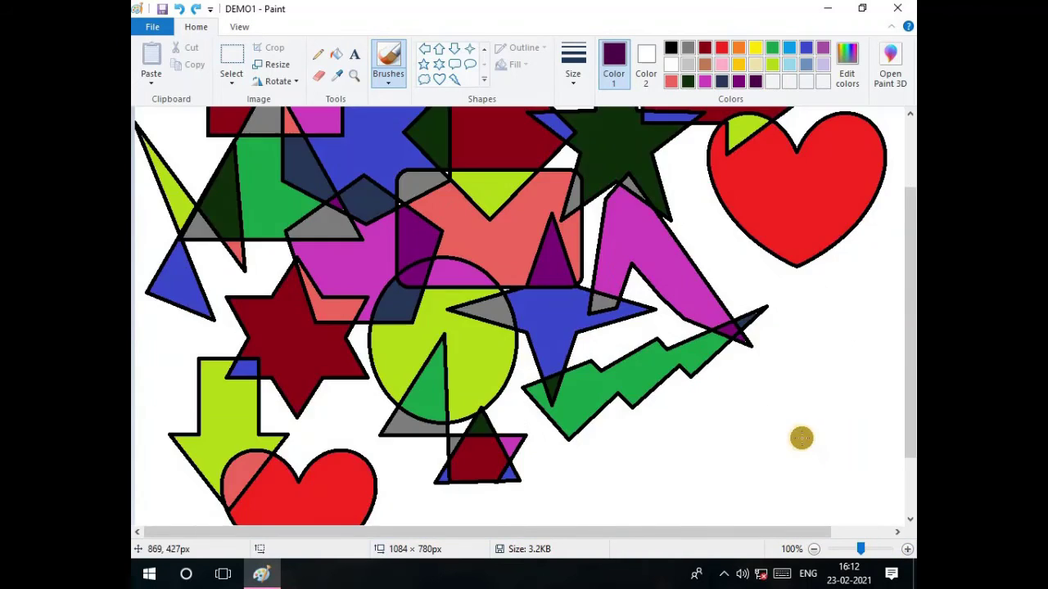
# Step: Try dark purple freehand strokes with the oil brush in the canvas's empty lower-right area and undo them
pyautogui.moveTo(813, 533); pyautogui.dragTo(894, 530)
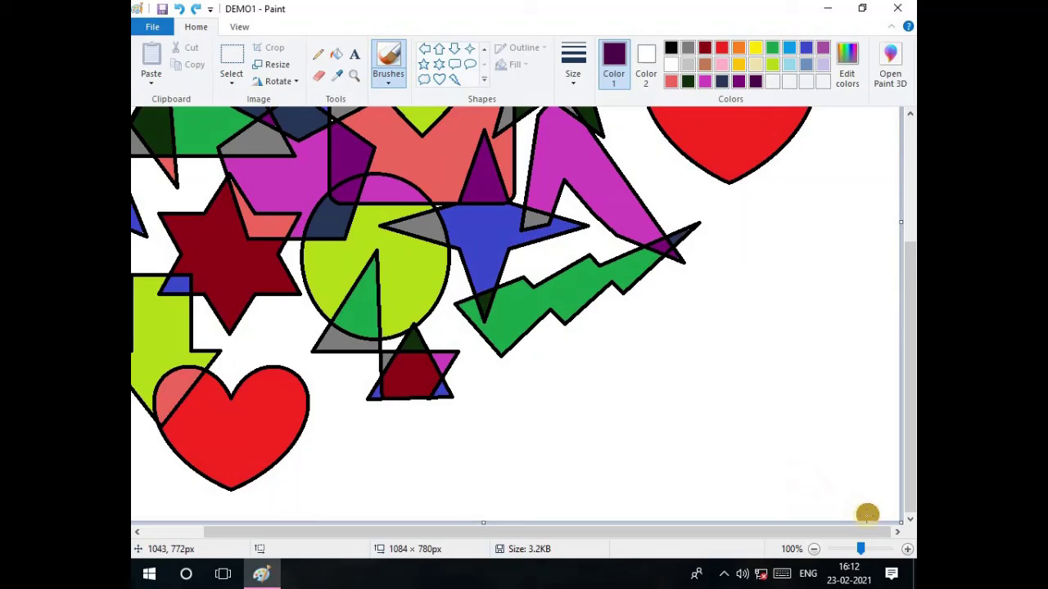
pyautogui.click(383, 81)
pyautogui.click(673, 421)
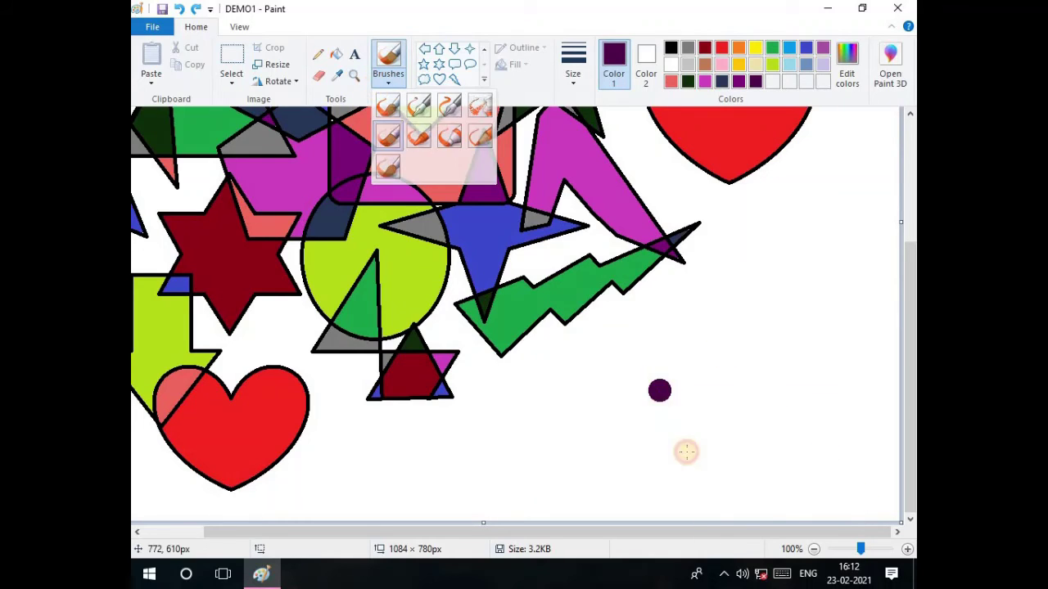
pyautogui.click(863, 513)
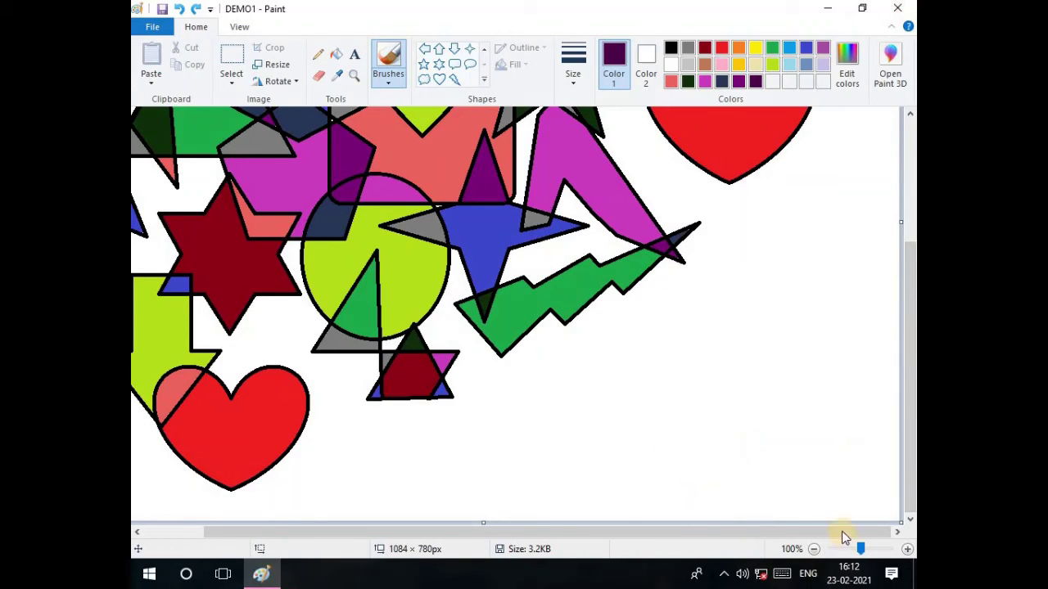
pyautogui.click(838, 509)
pyautogui.moveTo(838, 512)
pyautogui.mouseDown()
pyautogui.moveTo(881, 482)
pyautogui.moveTo(886, 449)
pyautogui.moveTo(821, 507)
pyautogui.moveTo(773, 513)
pyautogui.moveTo(771, 491)
pyautogui.moveTo(831, 480)
pyautogui.moveTo(866, 451)
pyautogui.moveTo(889, 410)
pyautogui.moveTo(757, 495)
pyautogui.moveTo(735, 504)
pyautogui.moveTo(731, 481)
pyautogui.moveTo(840, 425)
pyautogui.moveTo(884, 370)
pyautogui.moveTo(736, 473)
pyautogui.moveTo(843, 399)
pyautogui.moveTo(757, 462)
pyautogui.moveTo(654, 501)
pyautogui.moveTo(619, 492)
pyautogui.moveTo(799, 430)
pyautogui.moveTo(859, 384)
pyautogui.moveTo(888, 341)
pyautogui.moveTo(571, 505)
pyautogui.moveTo(603, 466)
pyautogui.moveTo(598, 498)
pyautogui.moveTo(582, 503)
pyautogui.moveTo(624, 516)
pyautogui.moveTo(608, 499)
pyautogui.moveTo(594, 508)
pyautogui.moveTo(585, 478)
pyautogui.moveTo(602, 451)
pyautogui.moveTo(612, 469)
pyautogui.moveTo(600, 471)
pyautogui.moveTo(635, 429)
pyautogui.moveTo(623, 458)
pyautogui.moveTo(652, 405)
pyautogui.moveTo(662, 444)
pyautogui.moveTo(692, 397)
pyautogui.moveTo(696, 422)
pyautogui.moveTo(859, 332)
pyautogui.moveTo(835, 303)
pyautogui.mouseUp()
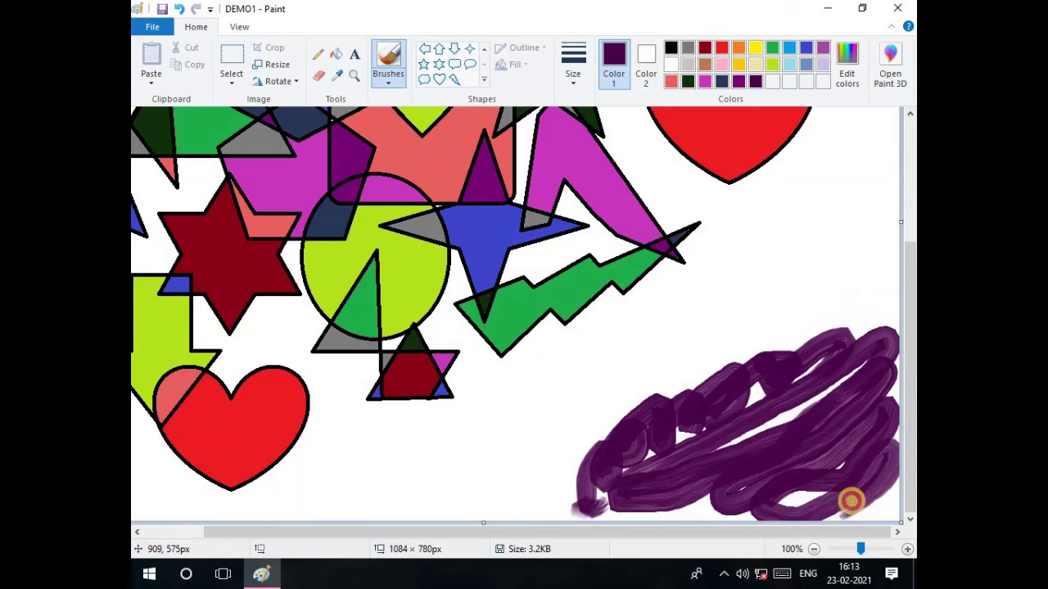
pyautogui.moveTo(860, 549); pyautogui.dragTo(844, 548)
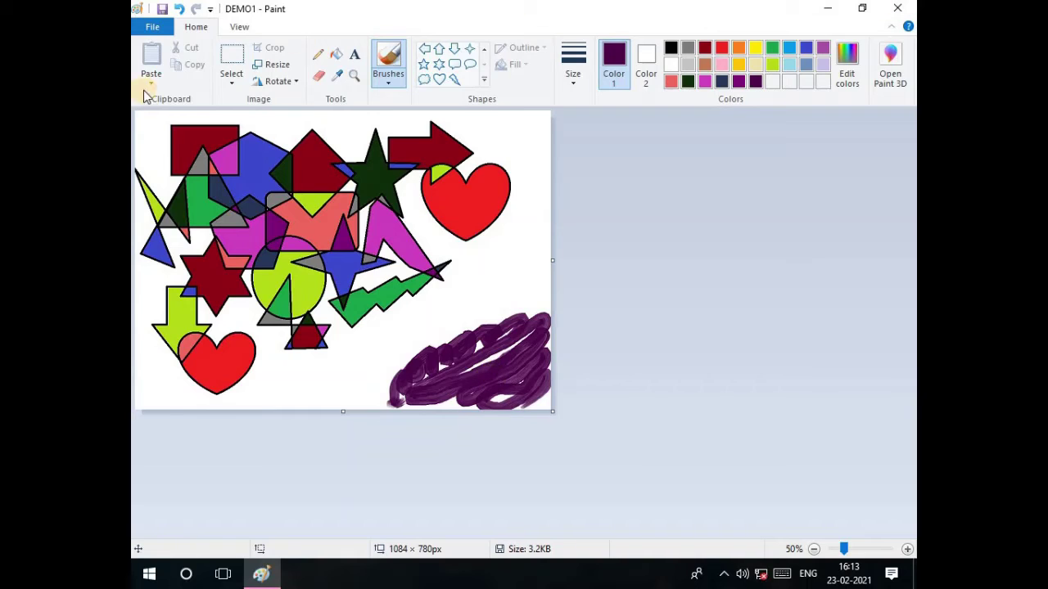
pyautogui.click(179, 9)
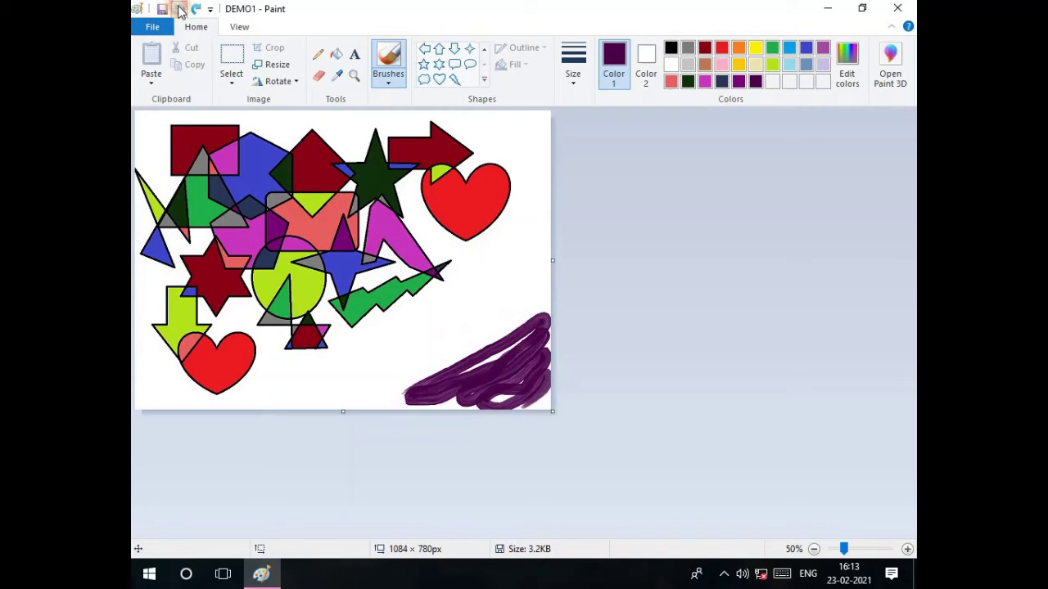
pyautogui.click(180, 9)
pyautogui.click(180, 9)
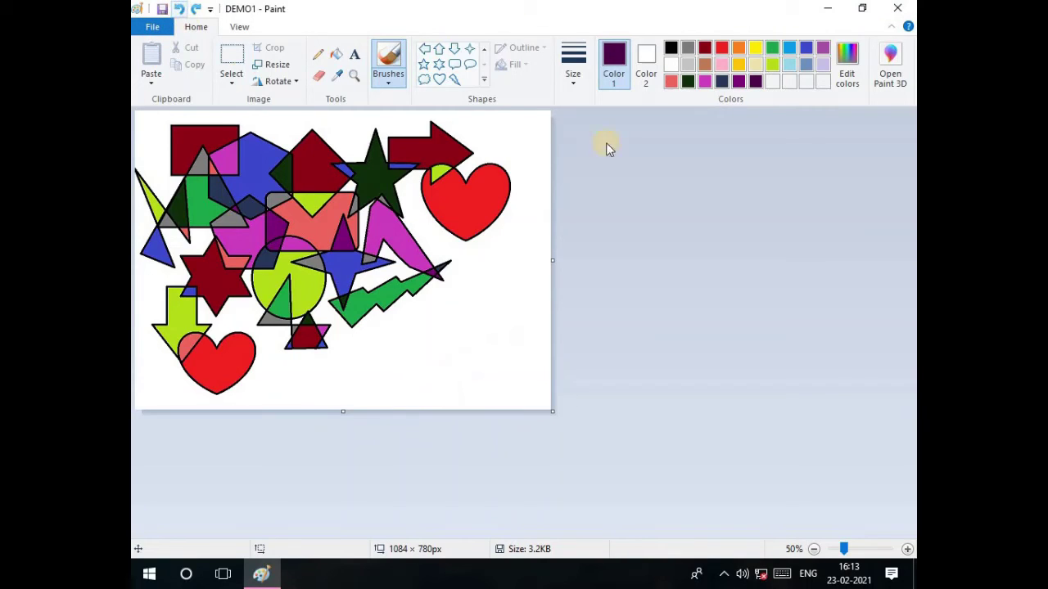
# Step: Try dark purple crayon scribbles in the canvas's empty lower-right area and undo them
pyautogui.click(379, 86)
pyautogui.click(411, 144)
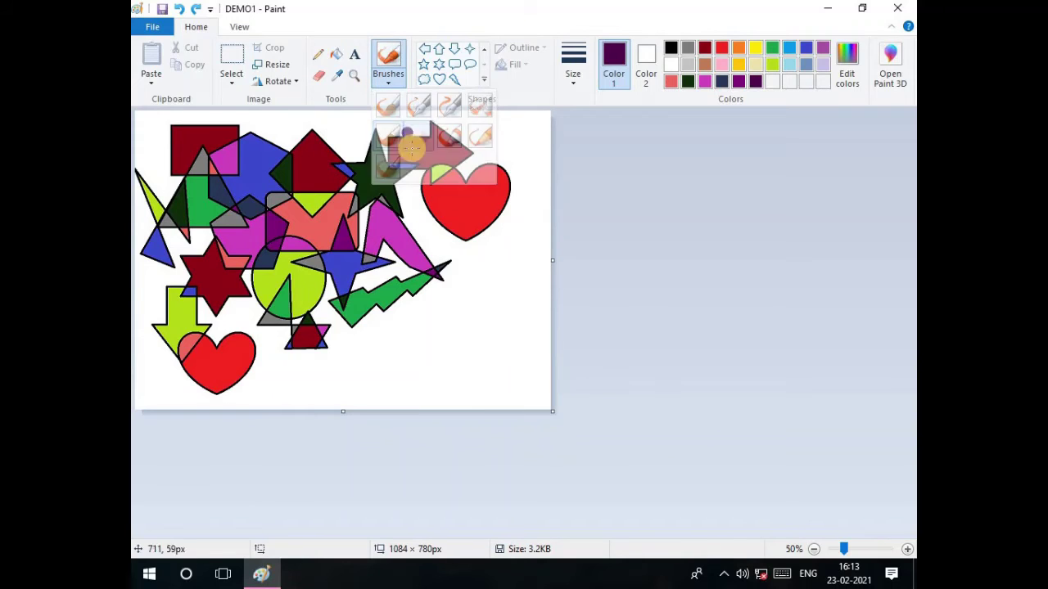
pyautogui.moveTo(446, 383)
pyautogui.mouseDown()
pyautogui.moveTo(477, 316)
pyautogui.moveTo(500, 300)
pyautogui.moveTo(525, 313)
pyautogui.mouseUp()
pyautogui.moveTo(514, 387)
pyautogui.mouseDown()
pyautogui.moveTo(533, 365)
pyautogui.moveTo(463, 407)
pyautogui.moveTo(538, 400)
pyautogui.moveTo(533, 346)
pyautogui.moveTo(523, 365)
pyautogui.moveTo(529, 290)
pyautogui.moveTo(531, 306)
pyautogui.moveTo(442, 400)
pyautogui.moveTo(461, 370)
pyautogui.moveTo(369, 404)
pyautogui.moveTo(382, 418)
pyautogui.moveTo(362, 403)
pyautogui.moveTo(414, 382)
pyautogui.moveTo(398, 374)
pyautogui.moveTo(426, 342)
pyautogui.moveTo(393, 324)
pyautogui.mouseUp()
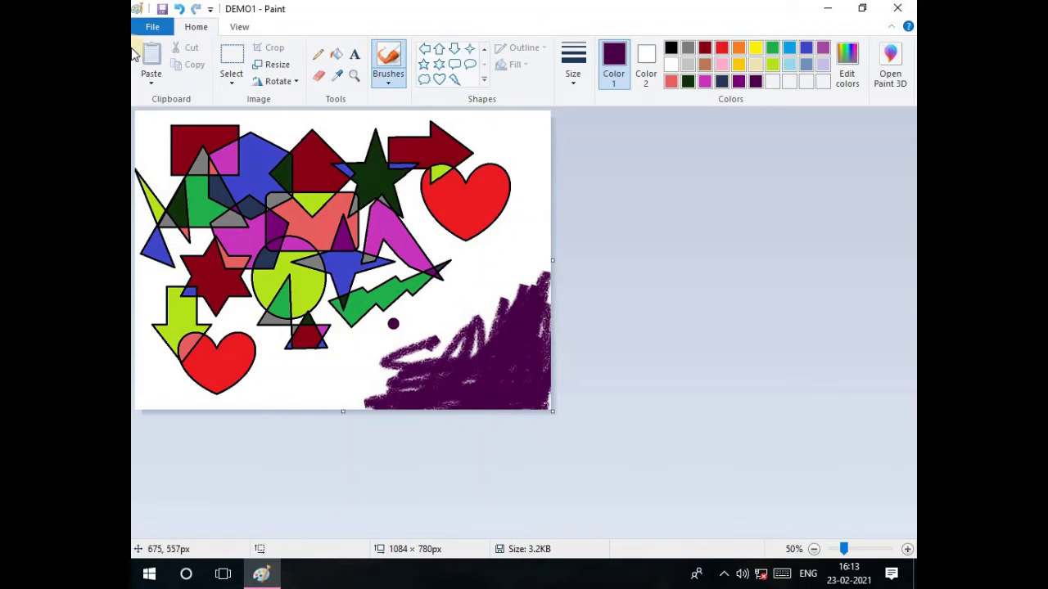
pyautogui.click(180, 9)
pyautogui.click(180, 10)
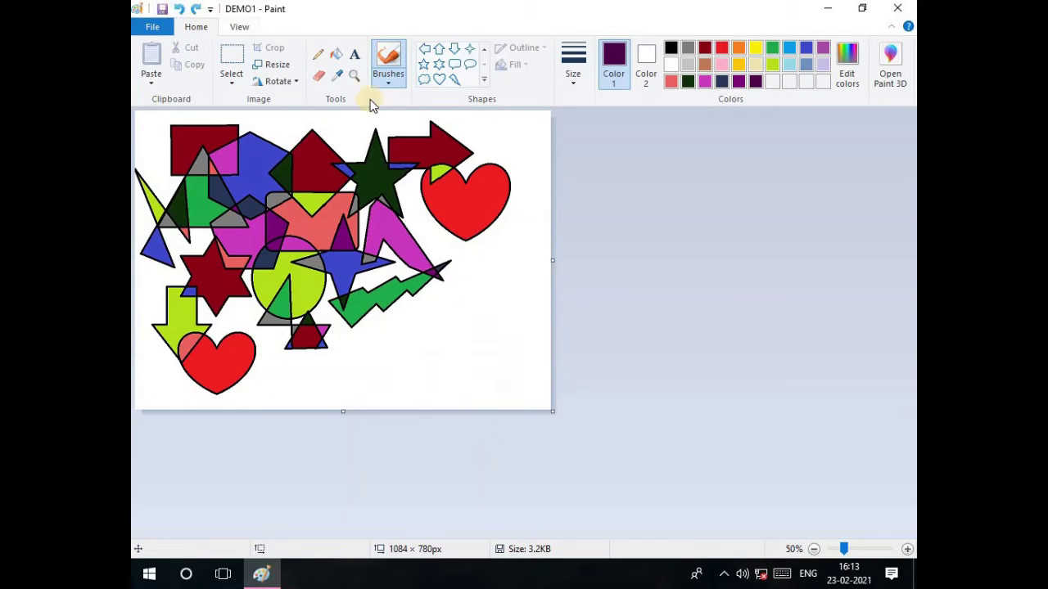
# Step: Try a dark purple letter S with the marker in the canvas's empty lower-right area and undo it
pyautogui.click(379, 82)
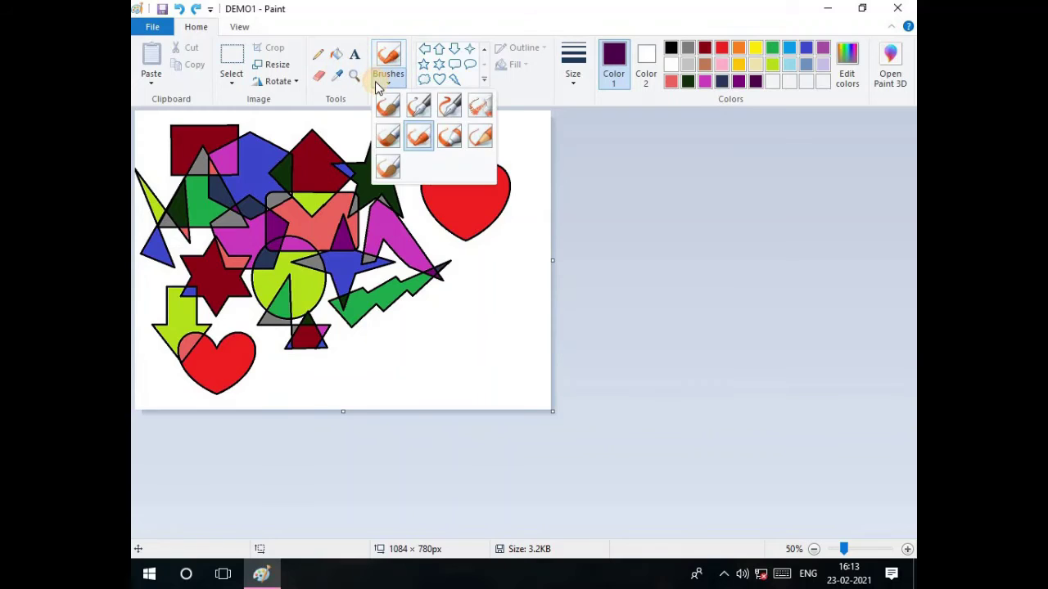
pyautogui.click(450, 135)
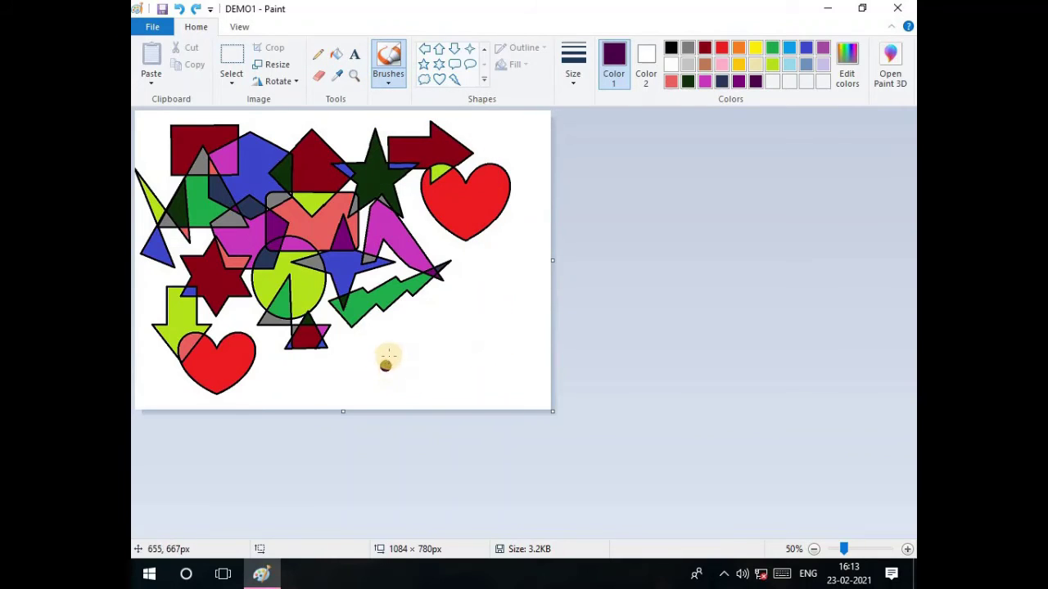
pyautogui.moveTo(476, 311)
pyautogui.mouseDown()
pyautogui.moveTo(439, 315)
pyautogui.moveTo(440, 328)
pyautogui.moveTo(468, 337)
pyautogui.moveTo(464, 372)
pyautogui.moveTo(446, 378)
pyautogui.moveTo(429, 367)
pyautogui.moveTo(433, 350)
pyautogui.mouseUp()
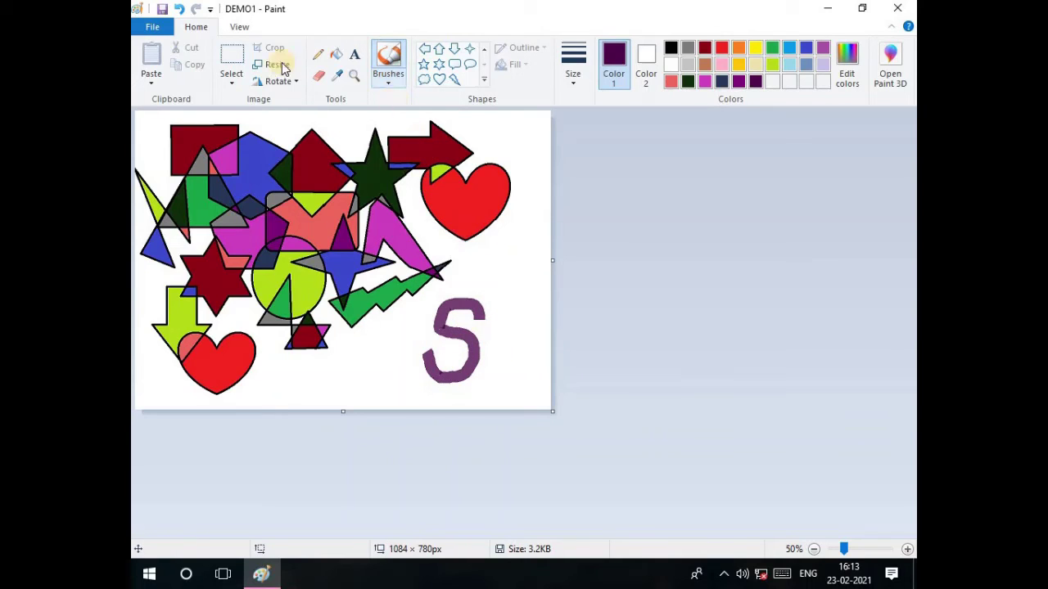
pyautogui.click(183, 10)
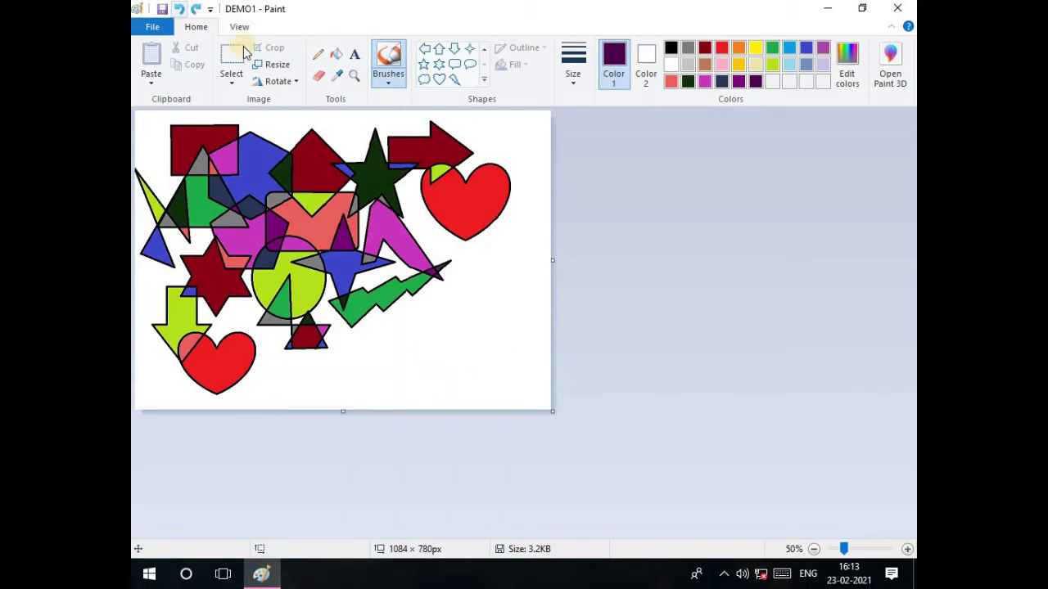
# Step: Try a dark purple wavy stroke with the watercolor brush in the empty lower-right area and undo it
pyautogui.click(388, 85)
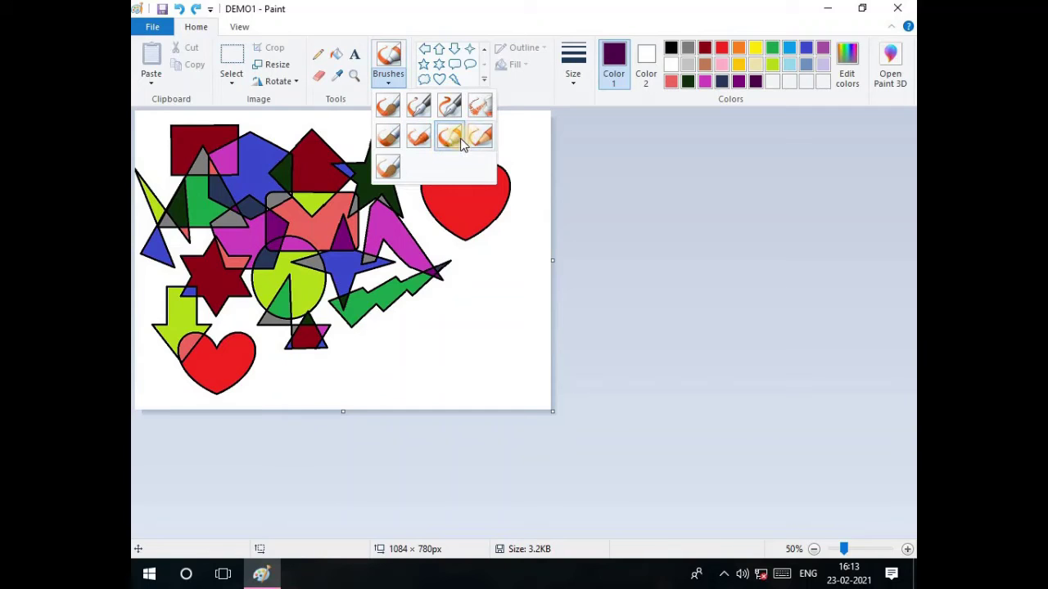
pyautogui.click(388, 166)
pyautogui.click(448, 370)
pyautogui.moveTo(455, 340)
pyautogui.mouseDown()
pyautogui.moveTo(473, 293)
pyautogui.moveTo(483, 367)
pyautogui.moveTo(491, 282)
pyautogui.moveTo(525, 312)
pyautogui.moveTo(518, 379)
pyautogui.moveTo(532, 282)
pyautogui.mouseUp()
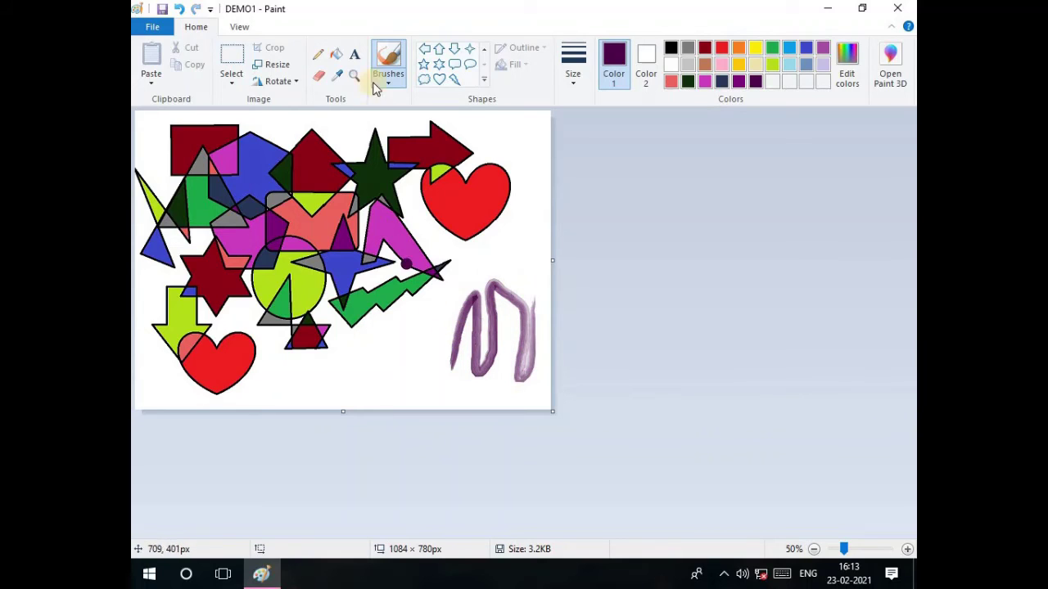
pyautogui.click(178, 8)
pyautogui.click(181, 8)
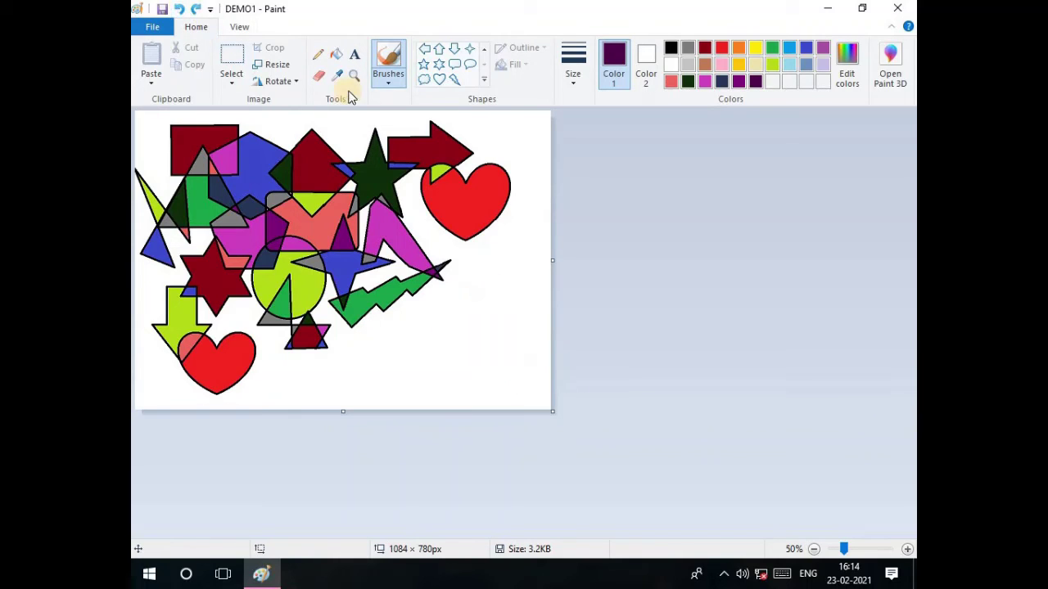
# Step: Try a dark purple airbrush scribble in the canvas's empty lower-right area and undo it
pyautogui.click(387, 82)
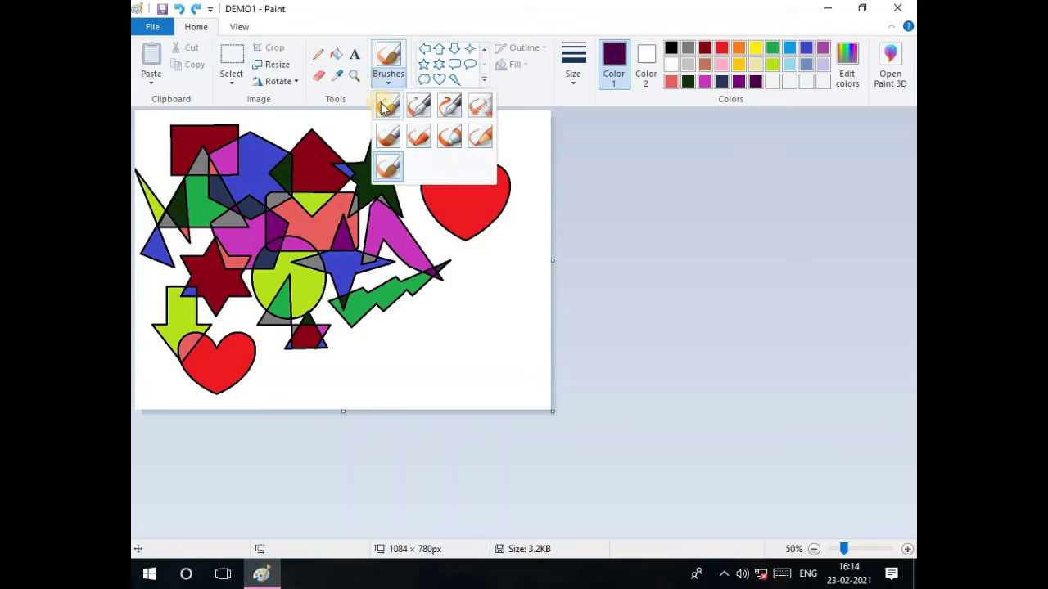
pyautogui.click(480, 108)
pyautogui.moveTo(461, 352)
pyautogui.mouseDown()
pyautogui.moveTo(507, 339)
pyautogui.moveTo(511, 365)
pyautogui.moveTo(523, 335)
pyautogui.moveTo(516, 306)
pyautogui.moveTo(421, 361)
pyautogui.moveTo(547, 358)
pyautogui.moveTo(468, 365)
pyautogui.moveTo(497, 367)
pyautogui.moveTo(422, 388)
pyautogui.moveTo(458, 328)
pyautogui.moveTo(503, 320)
pyautogui.mouseUp()
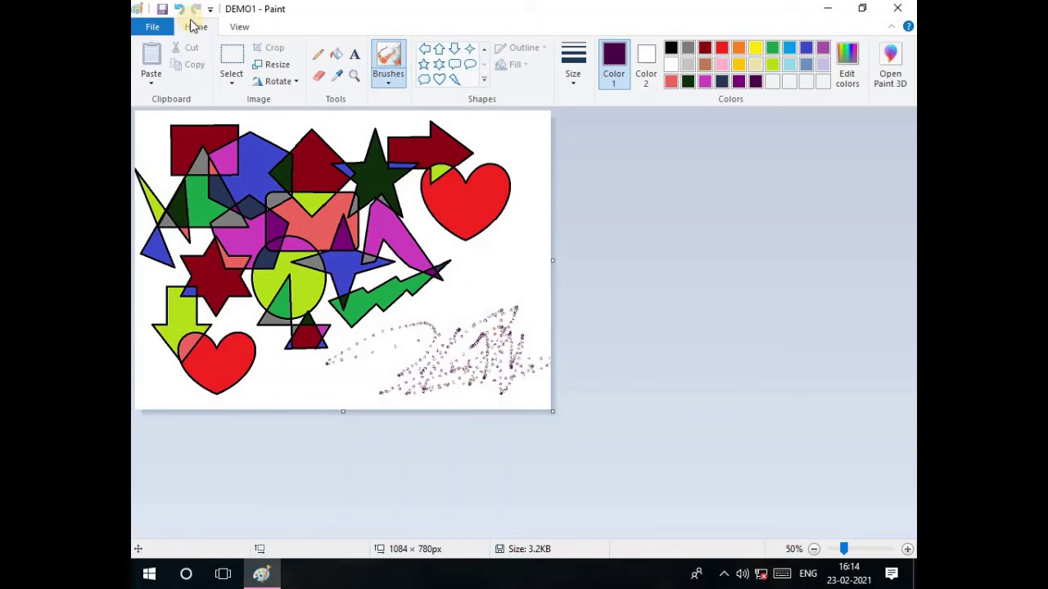
pyautogui.click(178, 9)
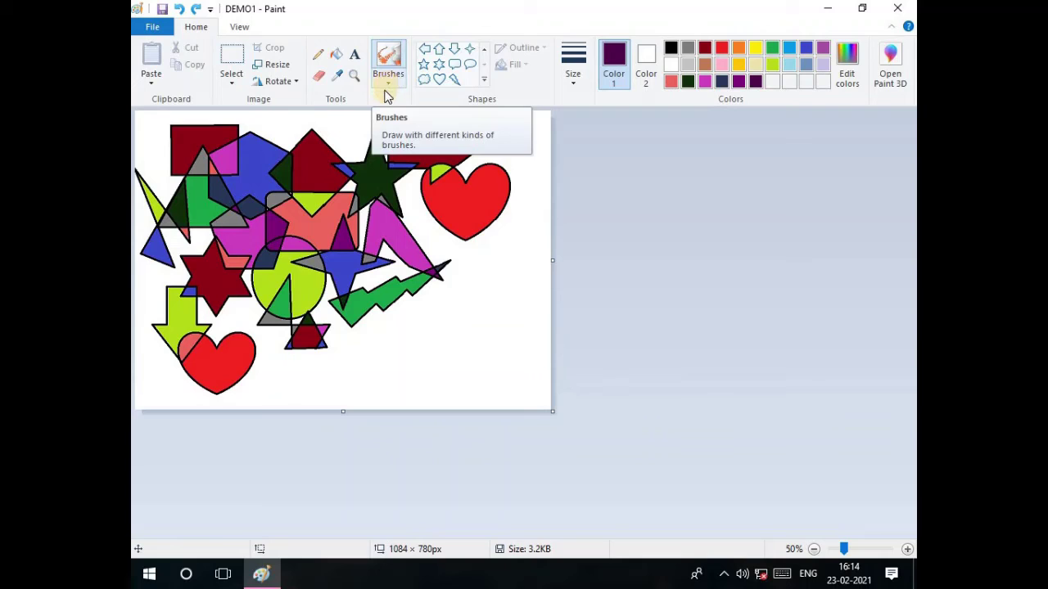
# Step: Fill the canvas background around the shapes, trying rose, gray and red before settling on yellow
pyautogui.click(336, 54)
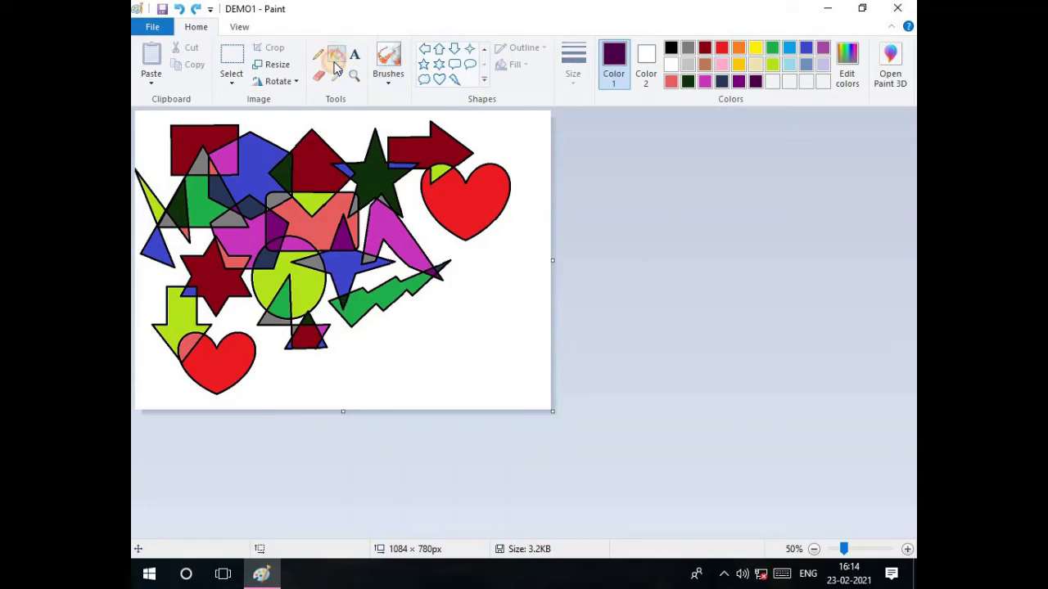
pyautogui.click(724, 65)
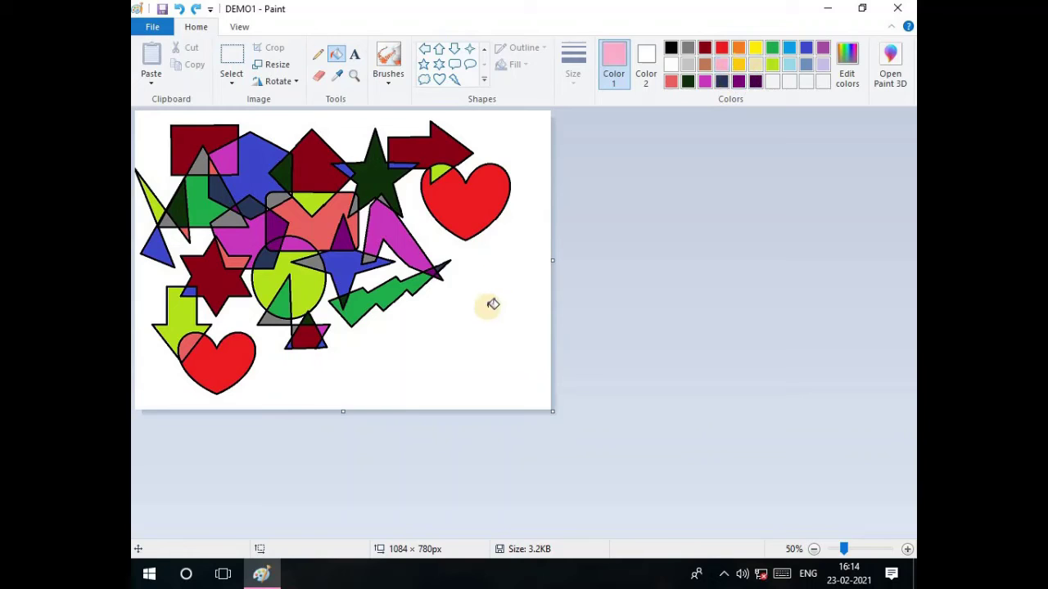
pyautogui.click(499, 312)
pyautogui.click(686, 49)
pyautogui.click(510, 271)
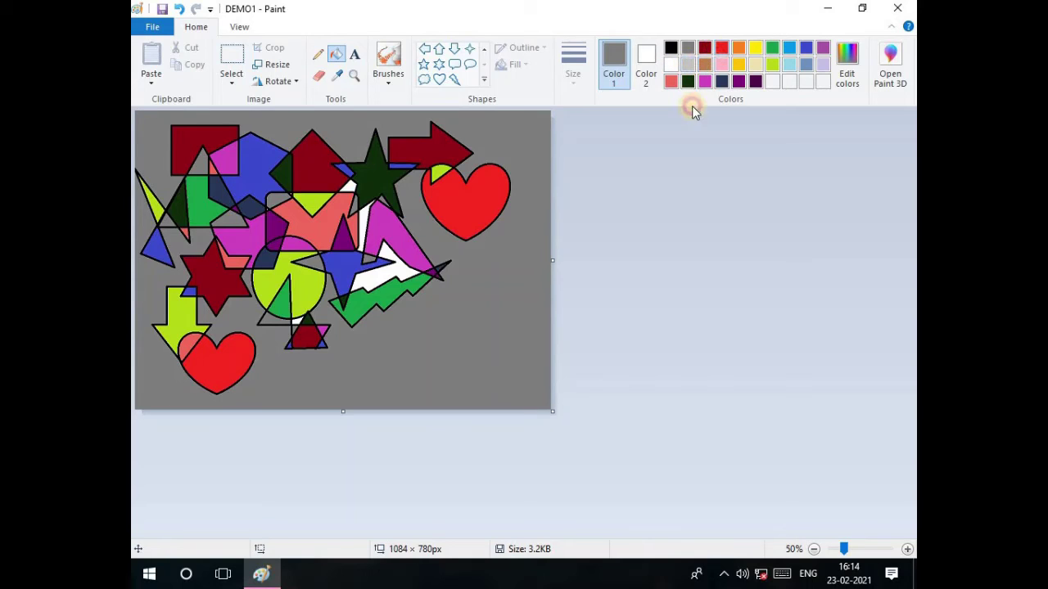
pyautogui.click(721, 48)
pyautogui.click(518, 300)
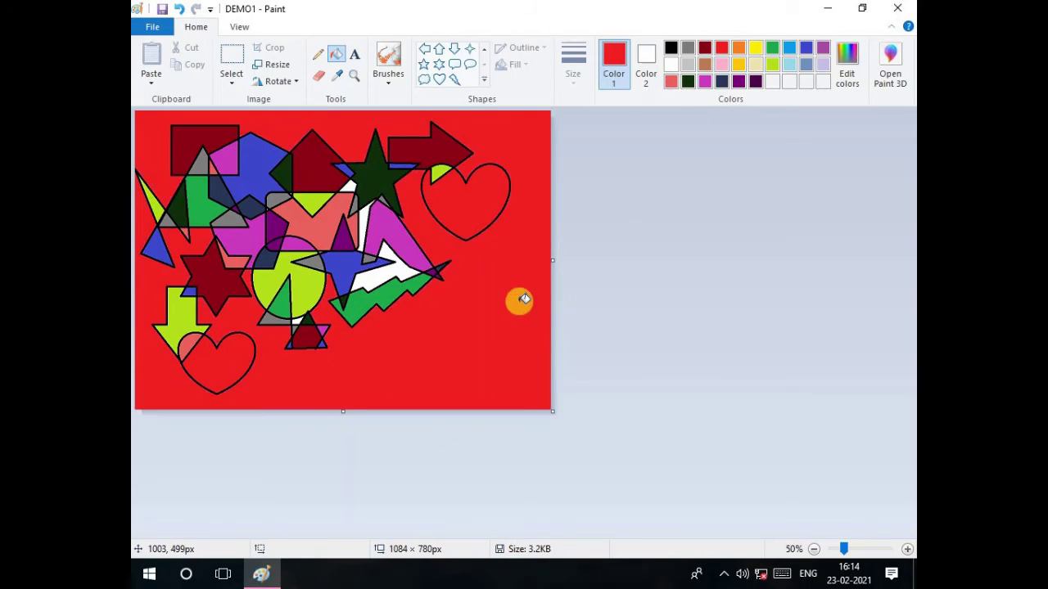
pyautogui.click(754, 49)
pyautogui.click(498, 310)
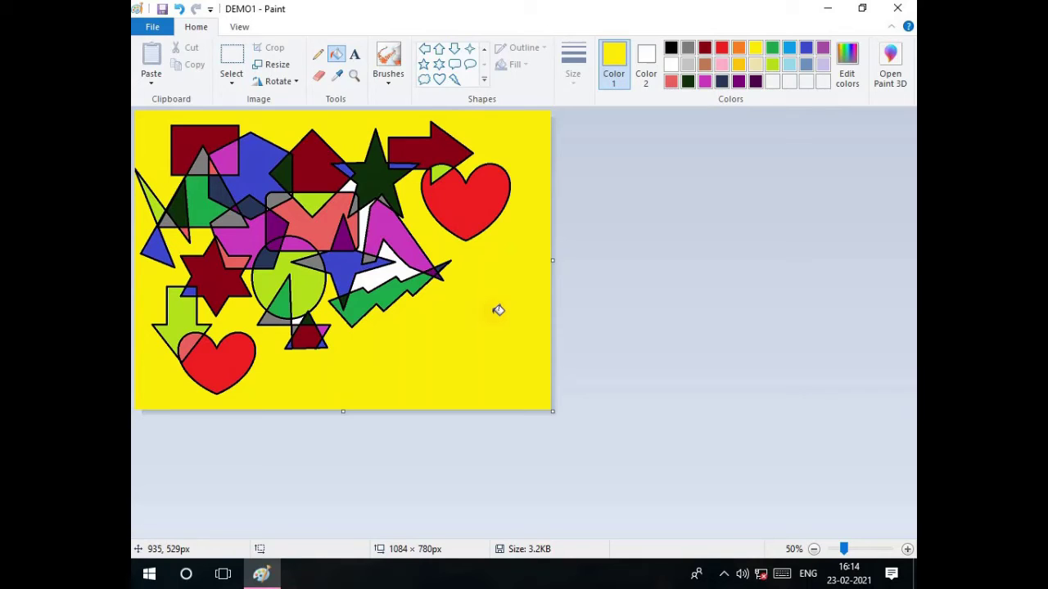
# Step: Define an olive custom color with red 138, green 132 and blue 0 and make it the foreground color
pyautogui.click(846, 61)
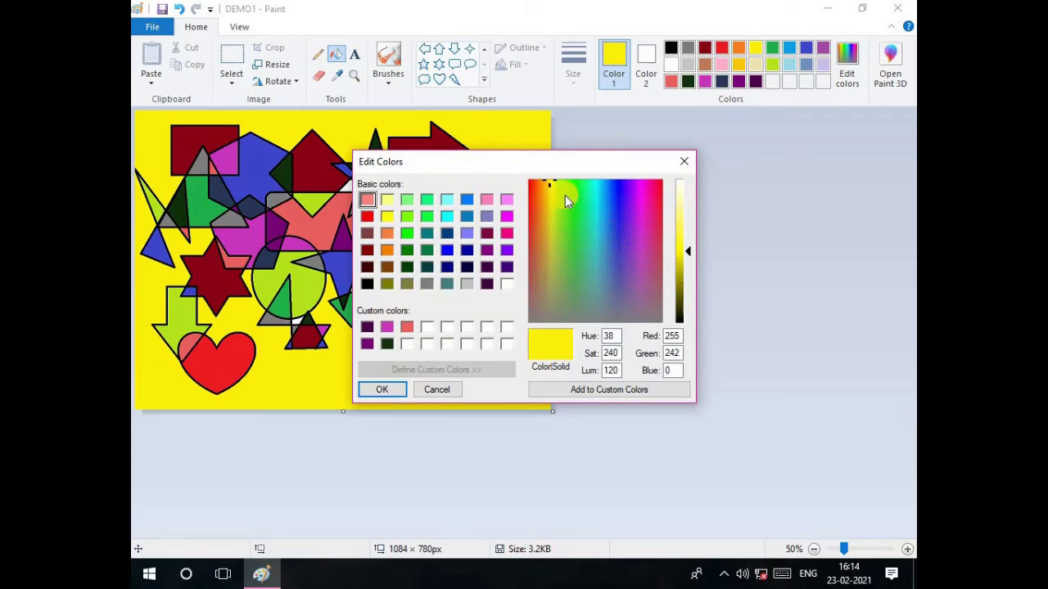
pyautogui.click(690, 250)
pyautogui.moveTo(688, 253); pyautogui.dragTo(688, 284)
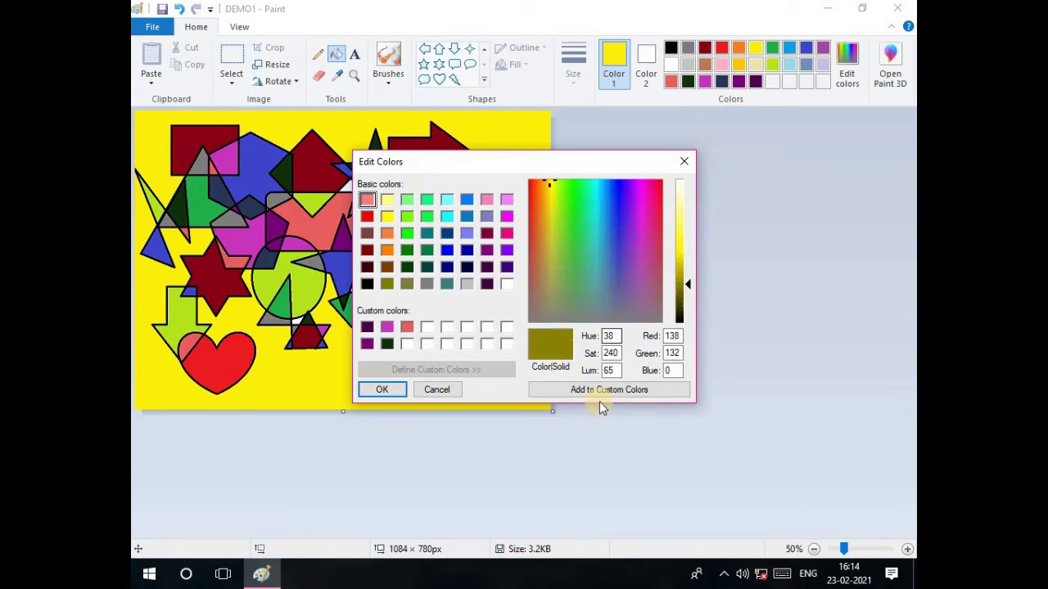
pyautogui.click(603, 391)
pyautogui.click(367, 327)
pyautogui.click(399, 388)
# Step: Fill the white gaps around the boomerang, between diamond and star, and beside the circle's lower edge with olive
pyautogui.click(384, 276)
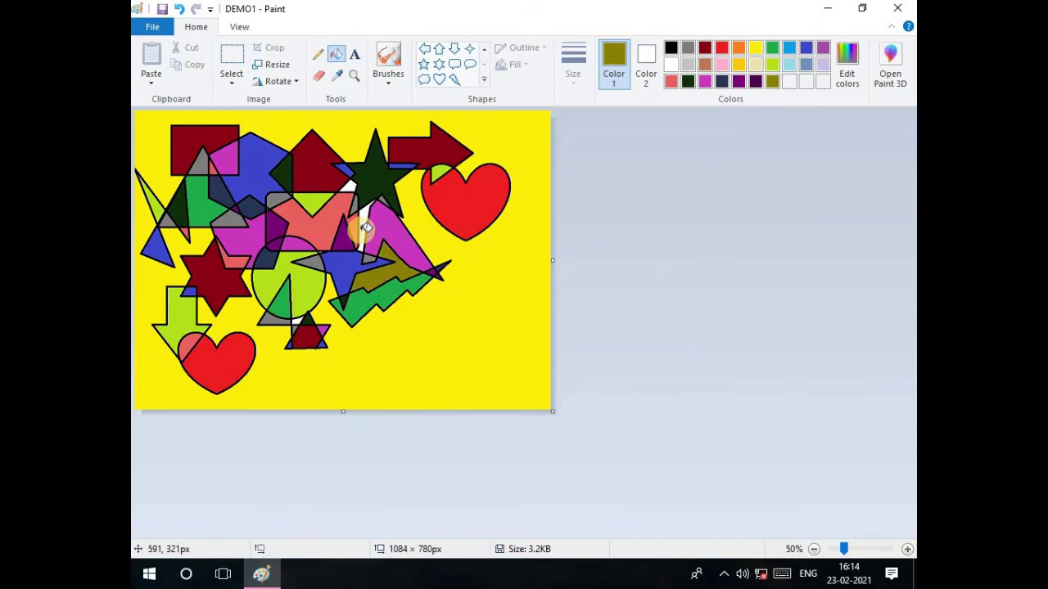
pyautogui.click(347, 188)
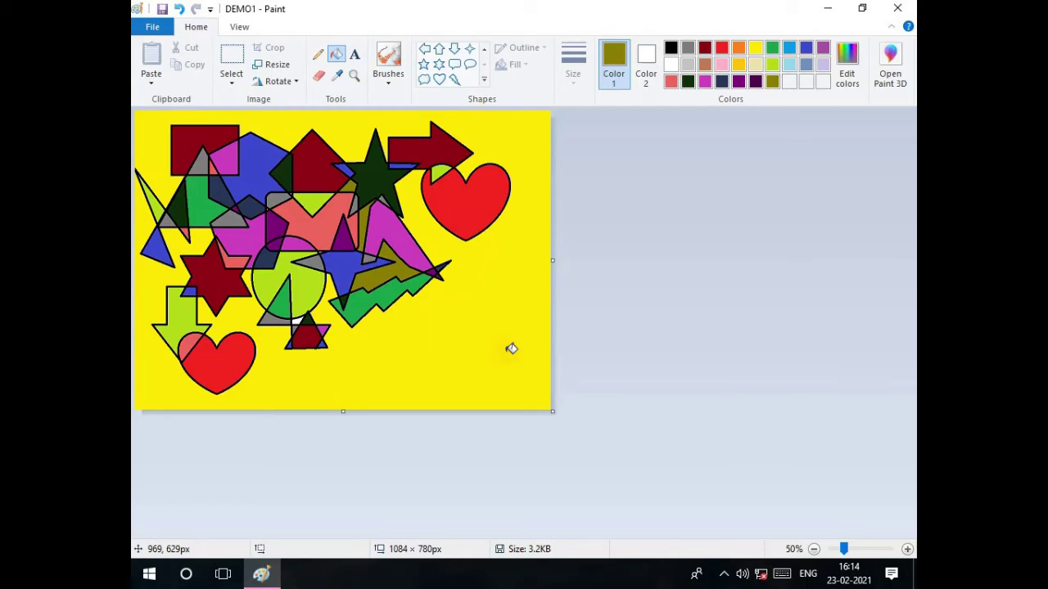
pyautogui.click(299, 318)
# Step: Erase a row of separate square spots from the yellow background along the canvas's upper edge, from its right corner to its left corner
pyautogui.click(316, 77)
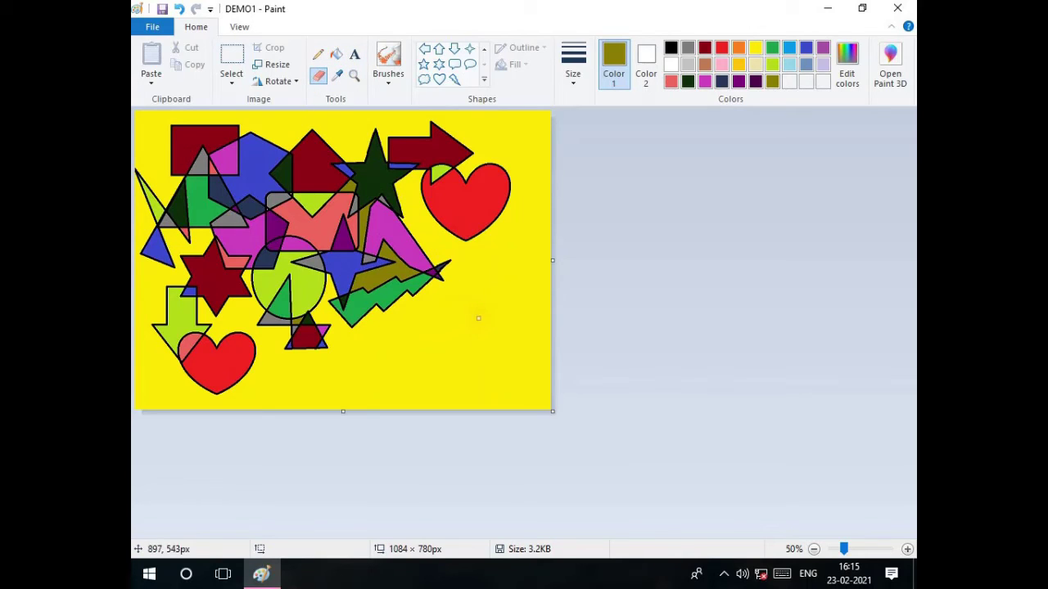
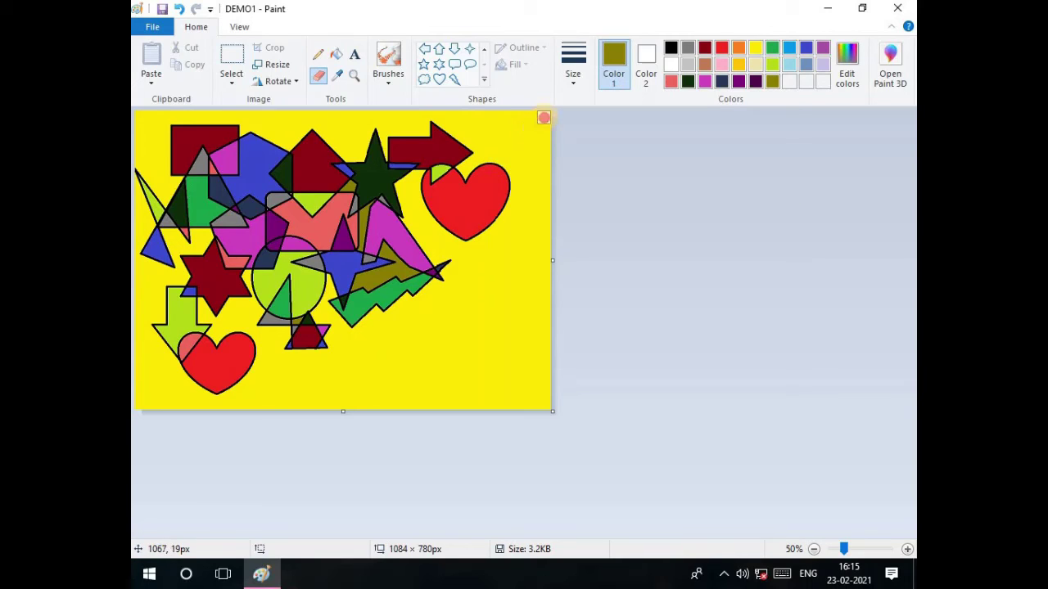
pyautogui.click(543, 118)
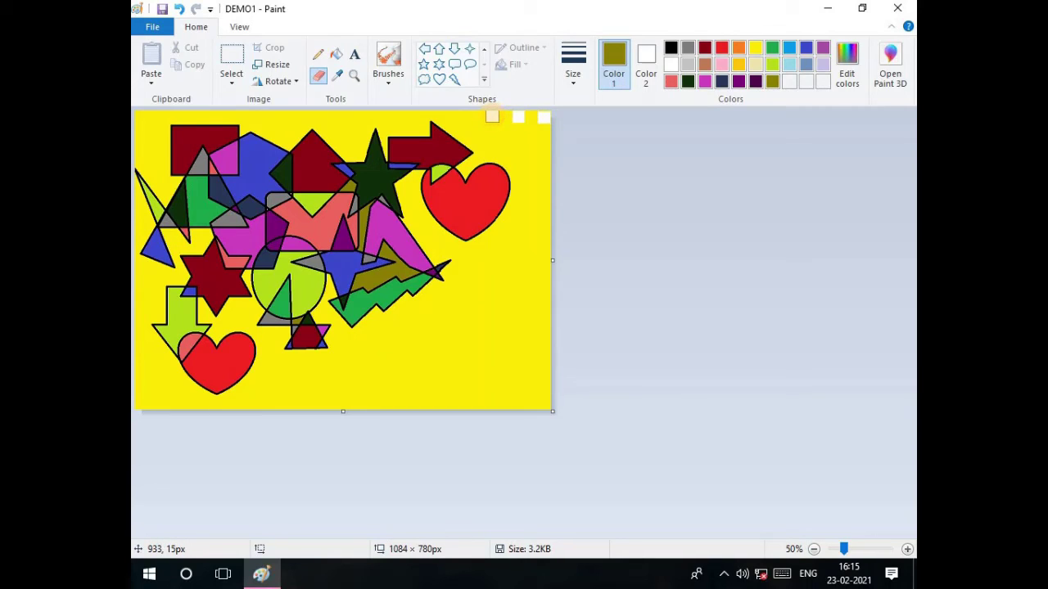
pyautogui.click(467, 115)
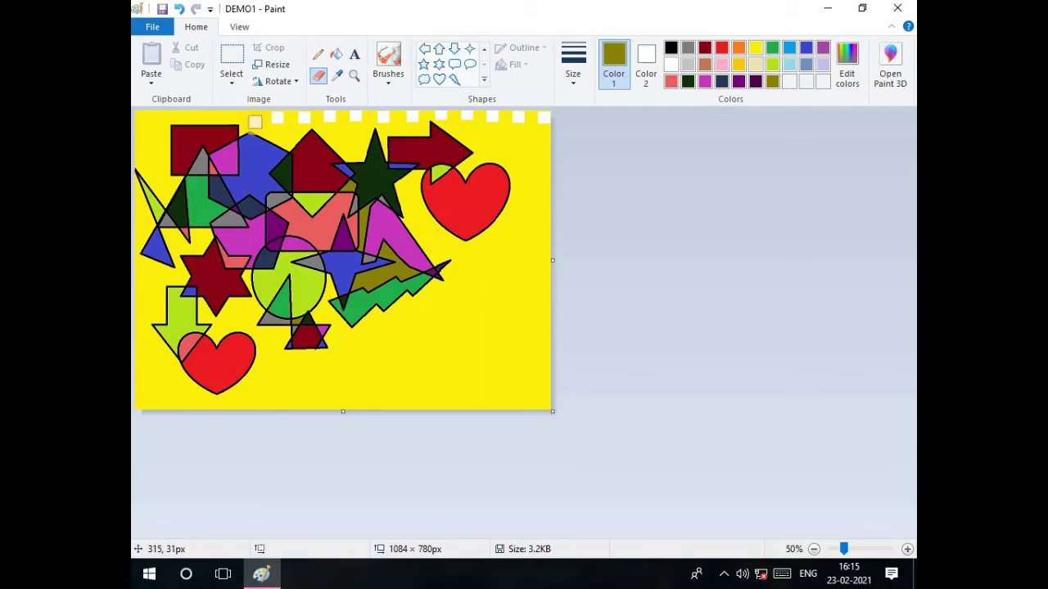
pyautogui.click(219, 116)
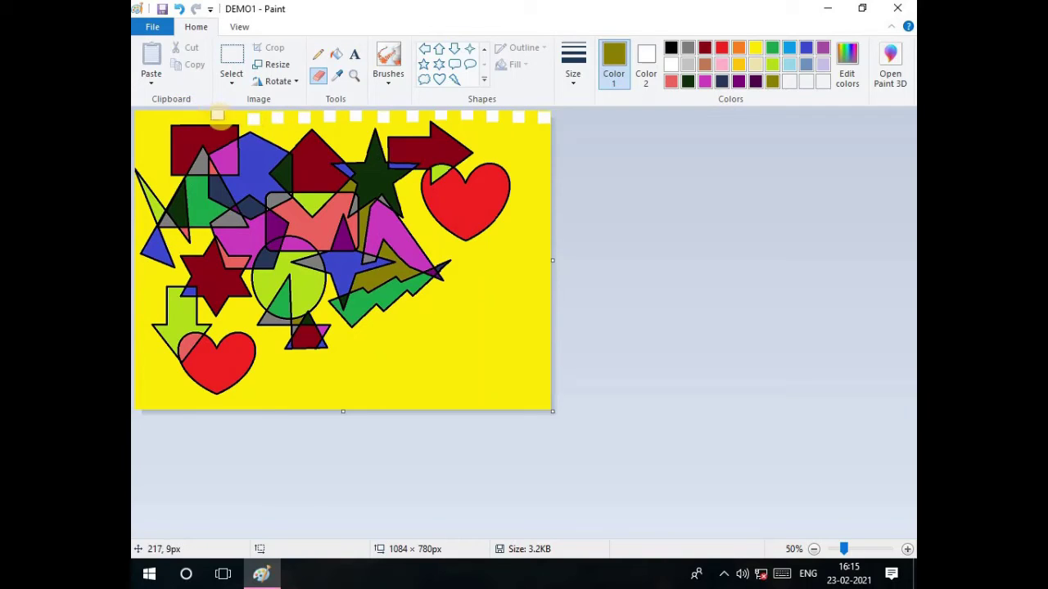
pyautogui.click(206, 117)
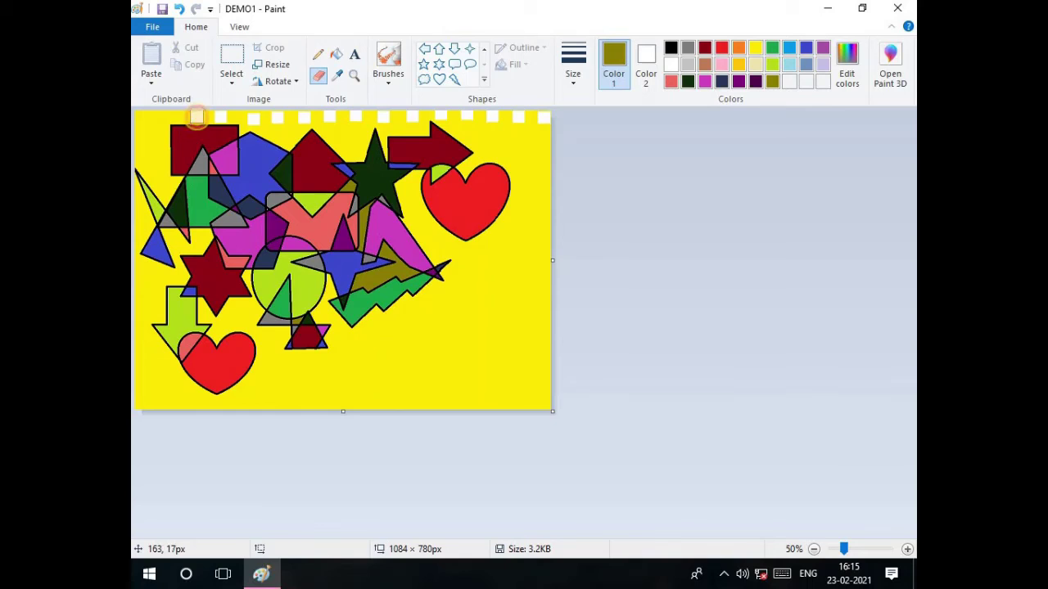
pyautogui.click(174, 117)
pyautogui.click(150, 119)
# Step: Erase square spots from the yellow patch between the canvas's left edge and the dark red rectangle
pyautogui.click(142, 141)
pyautogui.click(162, 139)
pyautogui.click(159, 159)
pyautogui.click(142, 158)
pyautogui.click(160, 177)
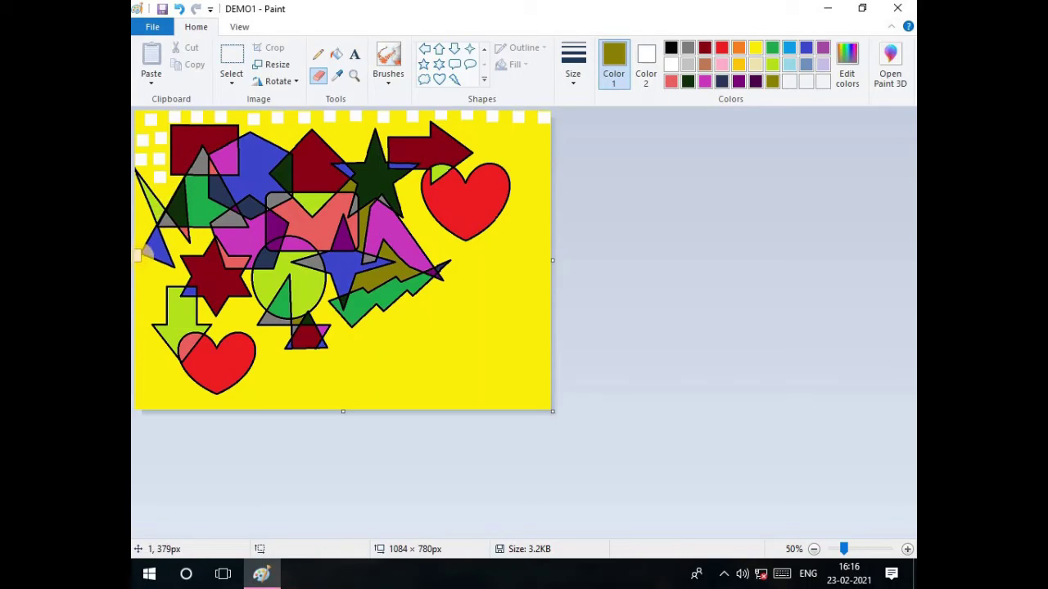
# Step: Erase square spots down the canvas's left edge, from below the blue triangle to the corner beside the lower heart
pyautogui.click(144, 271)
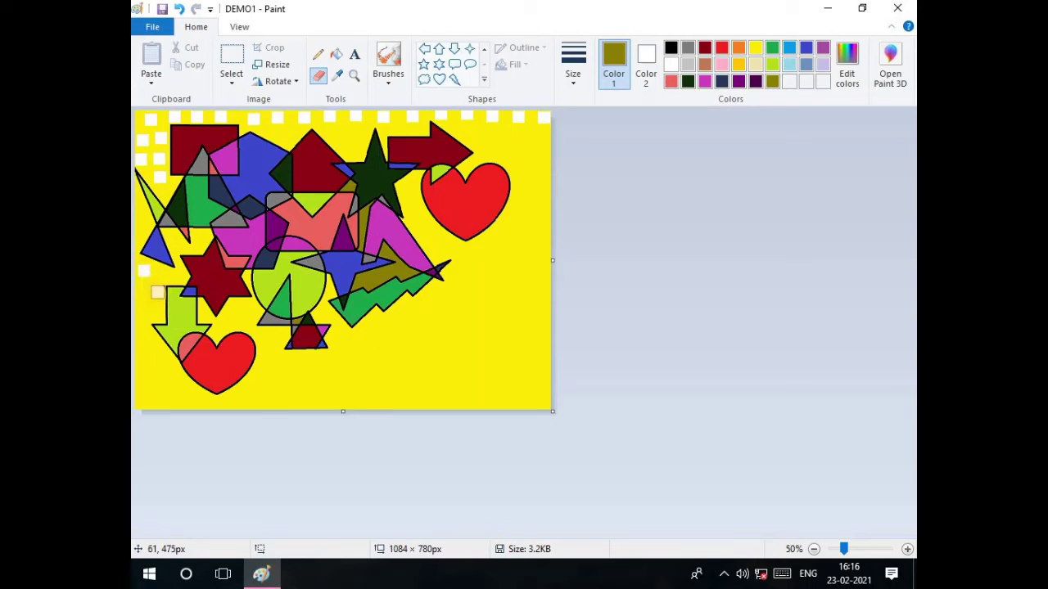
pyautogui.click(152, 295)
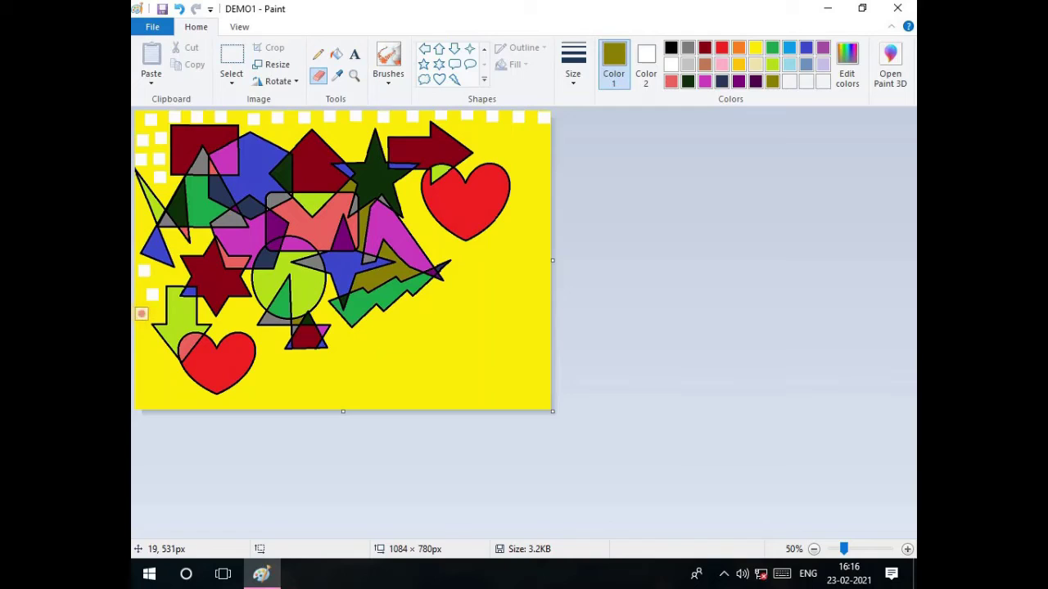
pyautogui.click(141, 314)
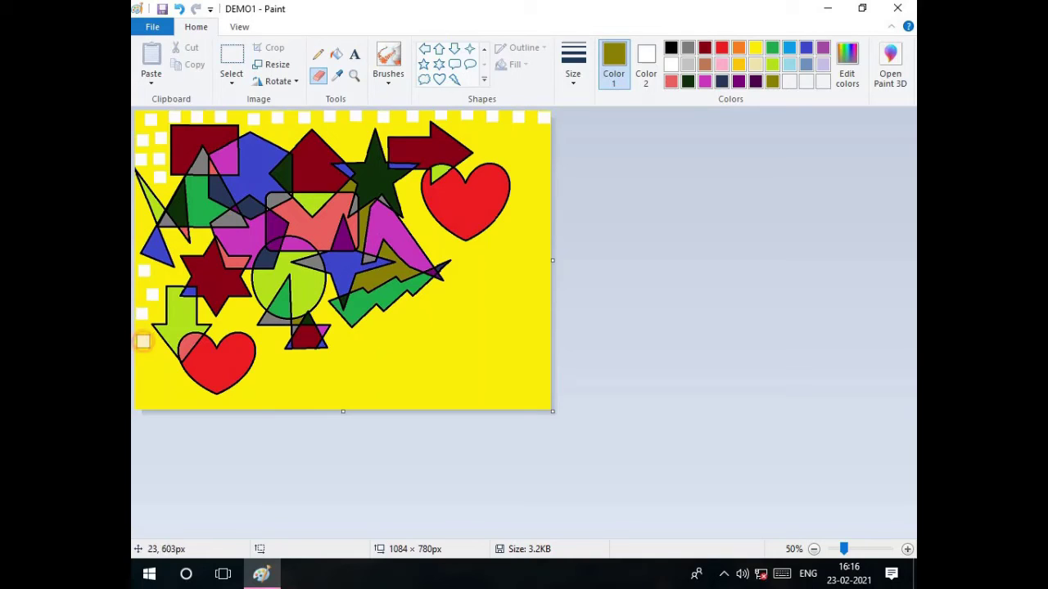
pyautogui.click(144, 342)
pyautogui.click(145, 367)
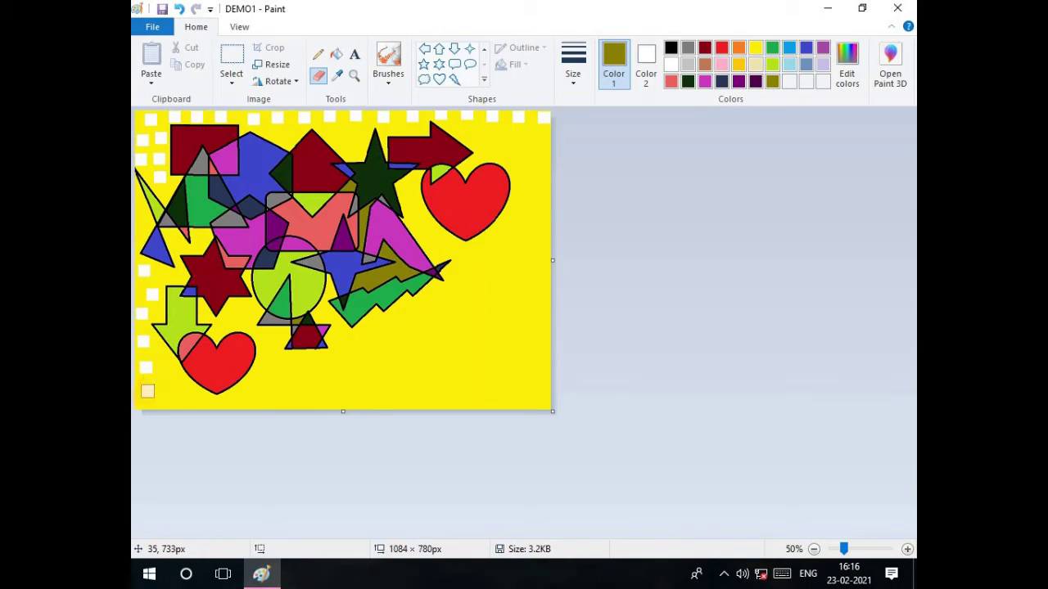
pyautogui.click(144, 392)
pyautogui.click(167, 403)
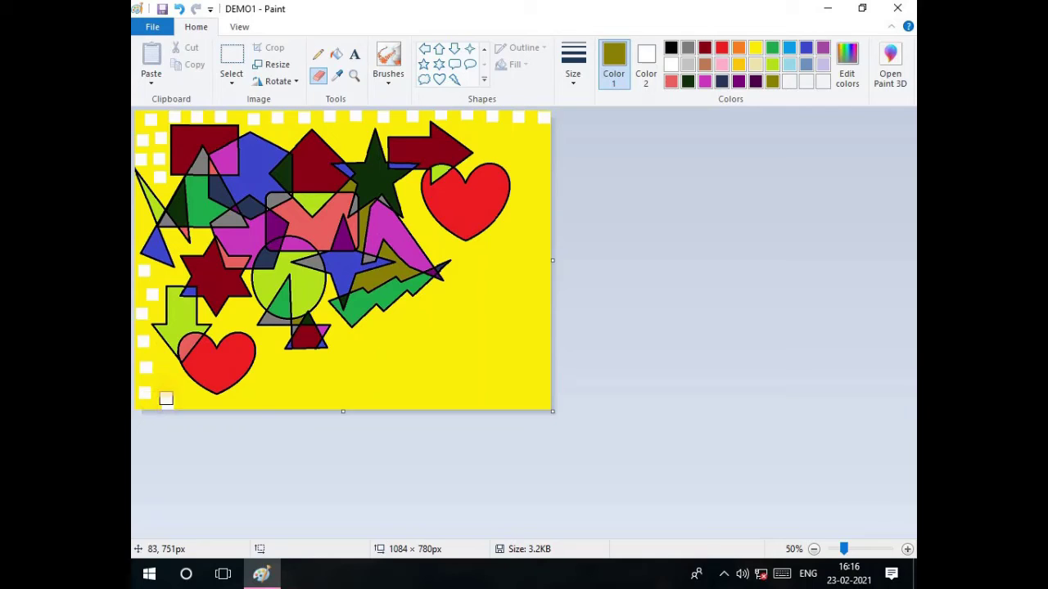
pyautogui.click(164, 382)
pyautogui.click(165, 363)
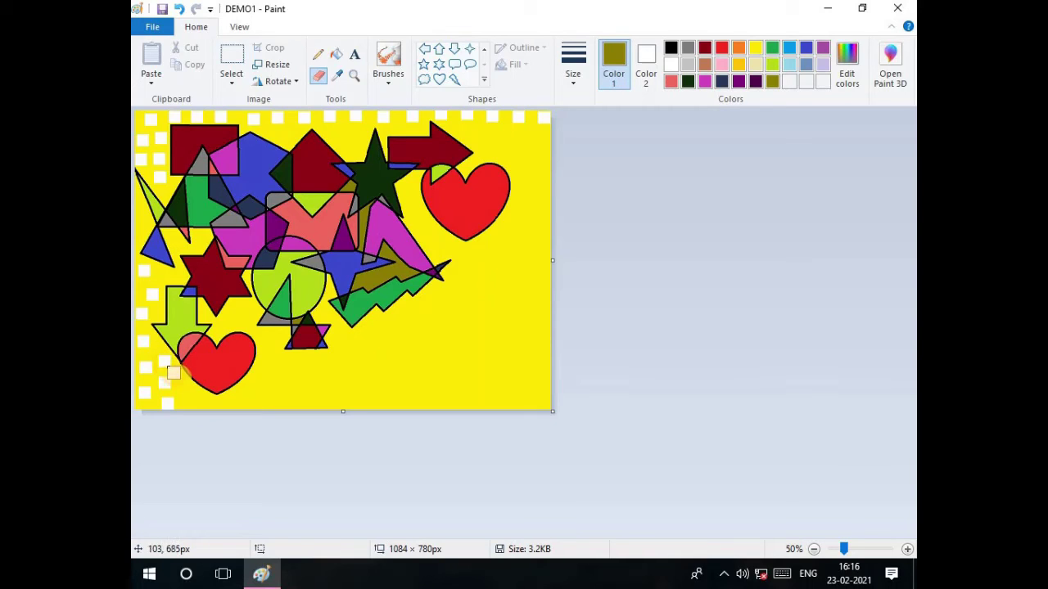
# Step: Erase square spots in the yellow background around the lower red heart, from its lower left side up to the dark red star
pyautogui.click(181, 381)
pyautogui.click(189, 397)
pyautogui.click(216, 402)
pyautogui.click(246, 404)
pyautogui.click(253, 384)
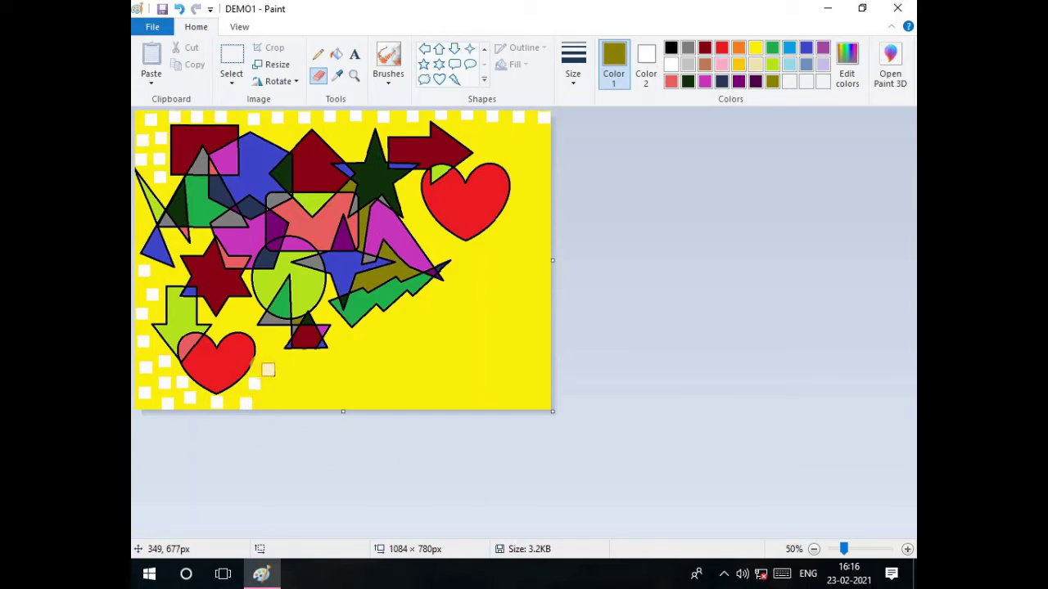
pyautogui.click(263, 365)
pyautogui.click(269, 343)
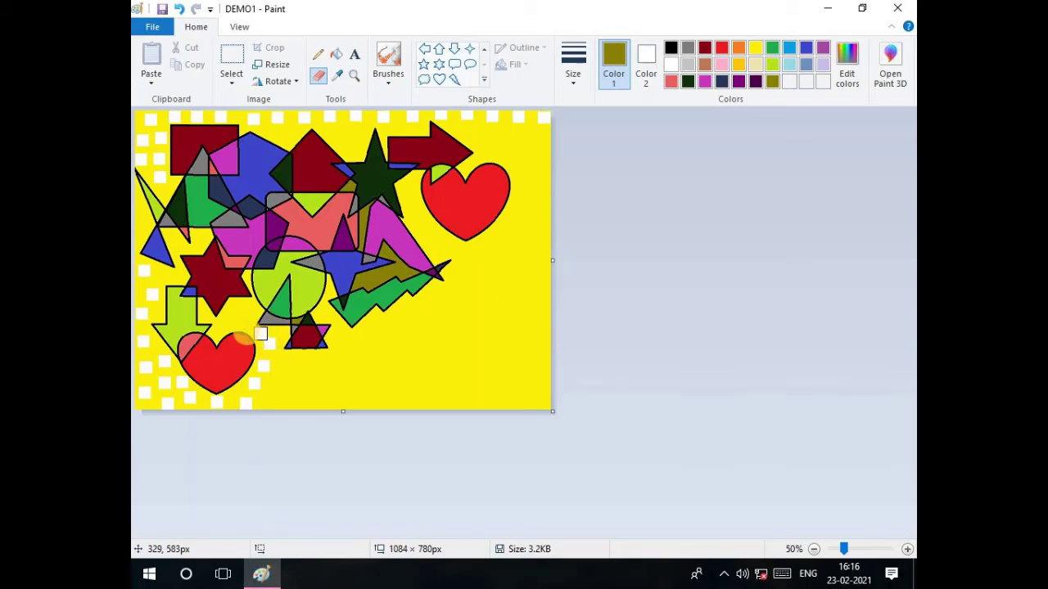
pyautogui.click(228, 321)
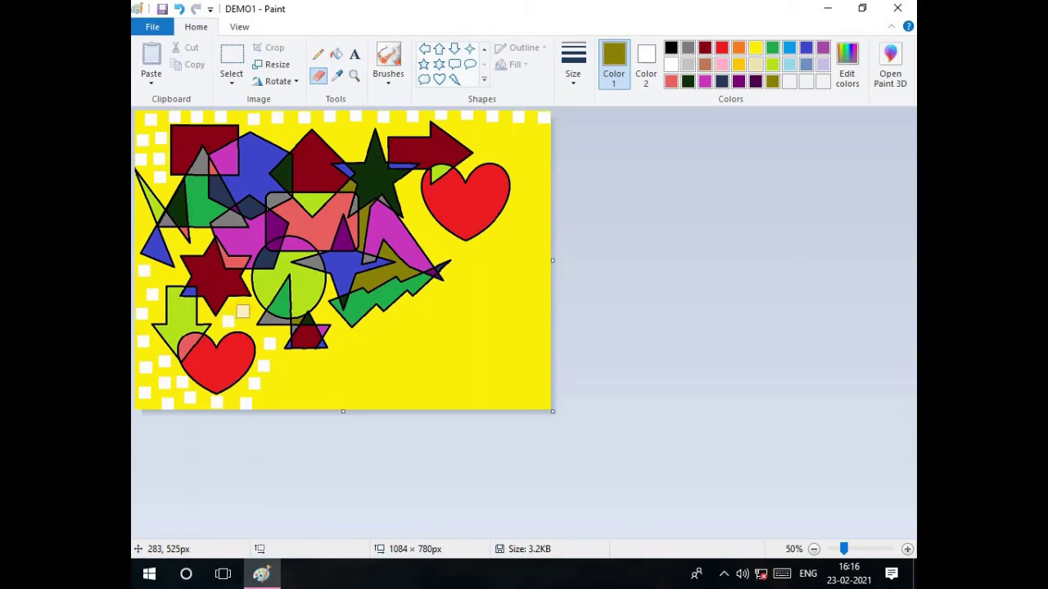
pyautogui.click(246, 308)
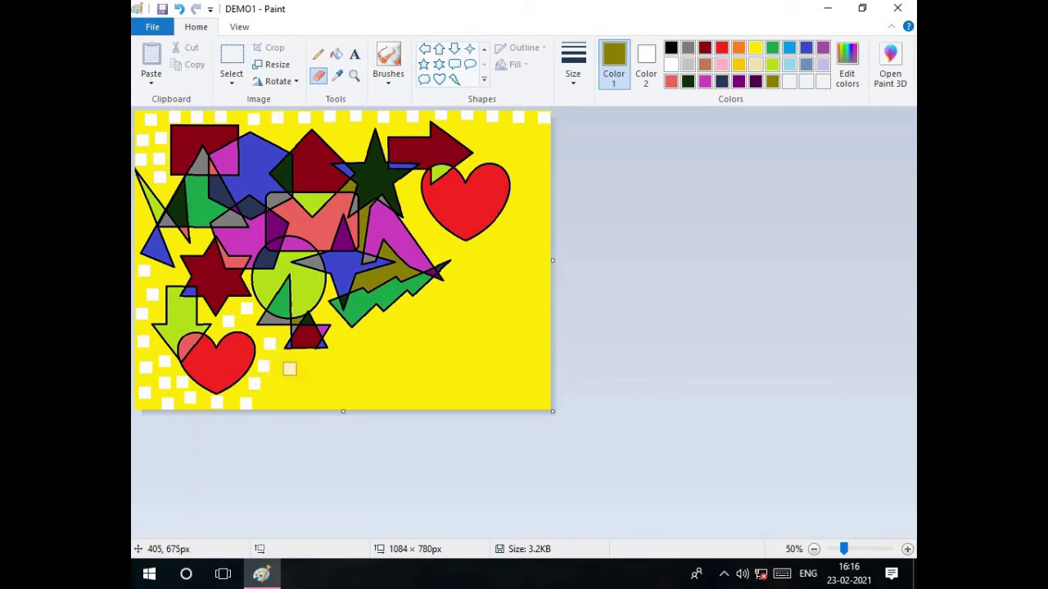
# Step: Scatter square eraser spots over the yellow area below the small dark red star and toward the canvas's lower middle
pyautogui.click(283, 360)
pyautogui.click(283, 381)
pyautogui.click(271, 395)
pyautogui.click(292, 403)
pyautogui.click(304, 393)
pyautogui.click(304, 365)
pyautogui.click(323, 361)
pyautogui.click(340, 341)
pyautogui.click(362, 336)
pyautogui.click(356, 355)
pyautogui.click(345, 367)
pyautogui.click(324, 399)
pyautogui.click(339, 401)
pyautogui.click(352, 399)
pyautogui.click(376, 374)
pyautogui.click(382, 397)
pyautogui.click(395, 380)
# Step: Scatter more eraser spots below the green lightning shape and across the yellow background toward the lower right
pyautogui.click(385, 357)
pyautogui.click(384, 332)
pyautogui.click(403, 318)
pyautogui.click(414, 310)
pyautogui.click(437, 298)
pyautogui.click(455, 326)
pyautogui.click(432, 357)
pyautogui.click(426, 331)
pyautogui.click(411, 345)
pyautogui.click(419, 375)
pyautogui.click(434, 398)
pyautogui.click(460, 394)
pyautogui.click(451, 369)
pyautogui.click(458, 347)
pyautogui.click(481, 357)
pyautogui.click(480, 376)
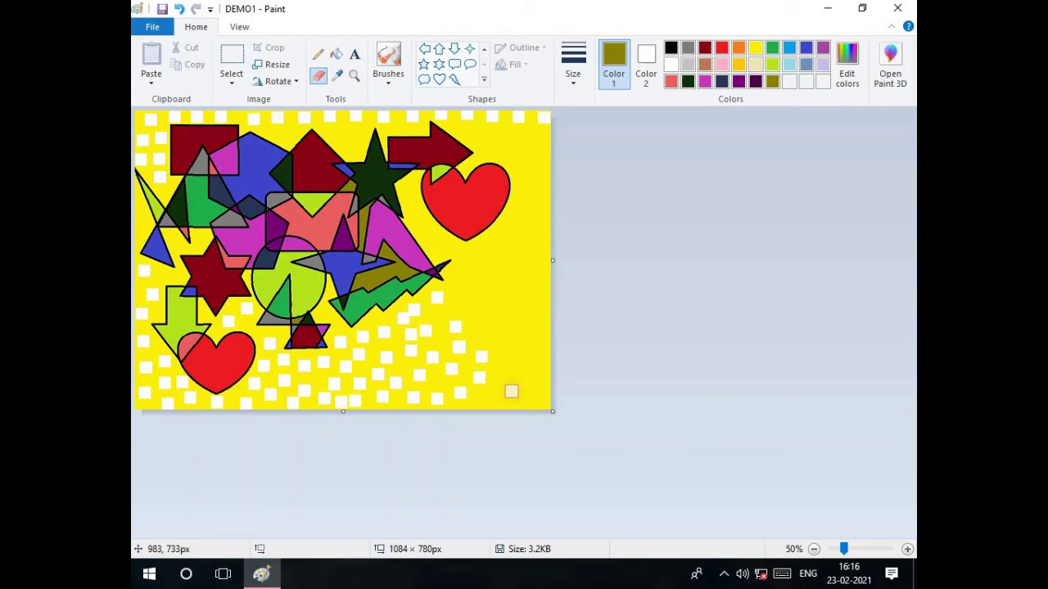
# Step: Erase square spots down the canvas's right edge and around its lower right corner
pyautogui.click(460, 202)
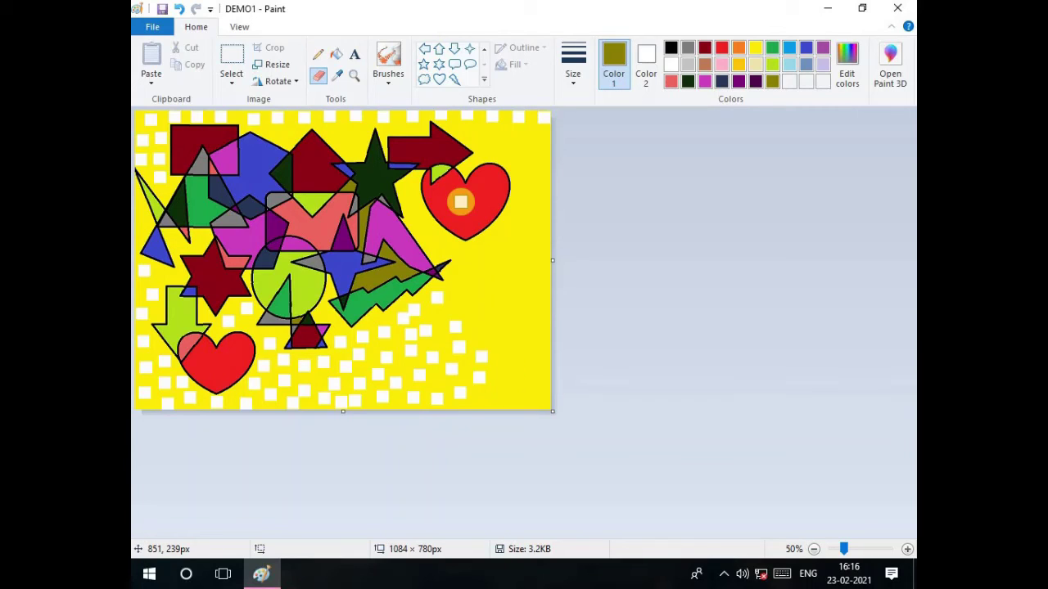
pyautogui.click(543, 139)
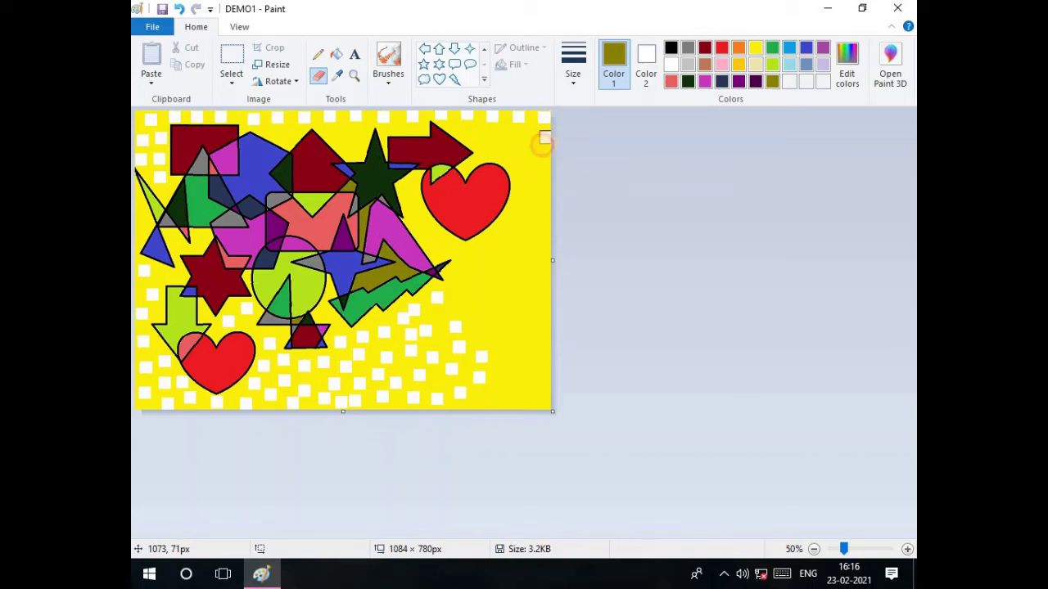
pyautogui.click(546, 180)
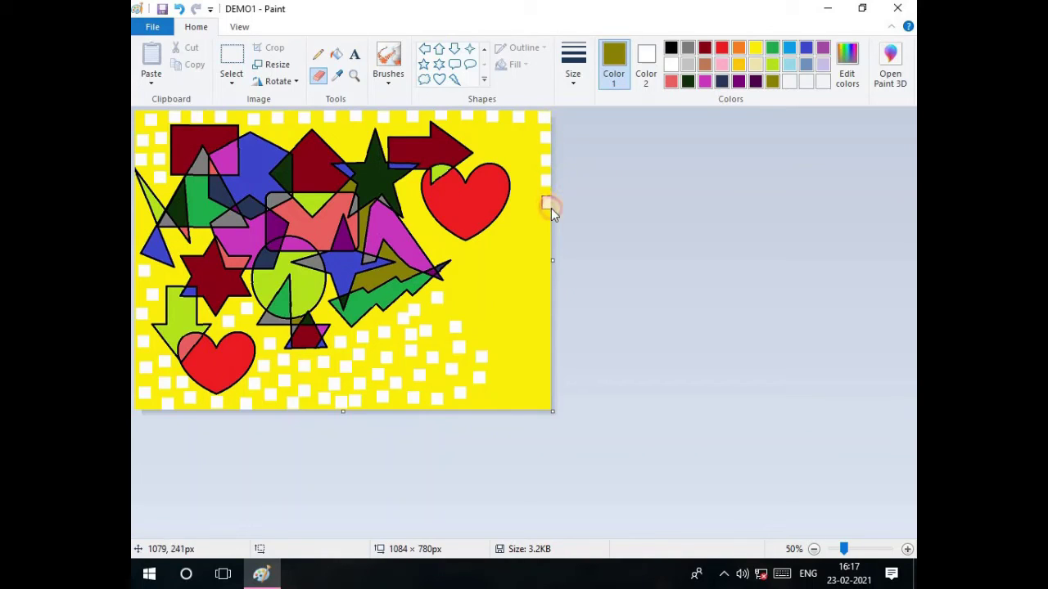
pyautogui.click(545, 245)
pyautogui.click(544, 302)
pyautogui.click(544, 321)
pyautogui.click(545, 339)
pyautogui.click(545, 356)
pyautogui.click(540, 385)
pyautogui.click(534, 400)
pyautogui.click(508, 404)
pyautogui.click(490, 398)
# Step: Erase square spots in the remaining yellow background below, beside and above the upper right red heart
pyautogui.click(510, 346)
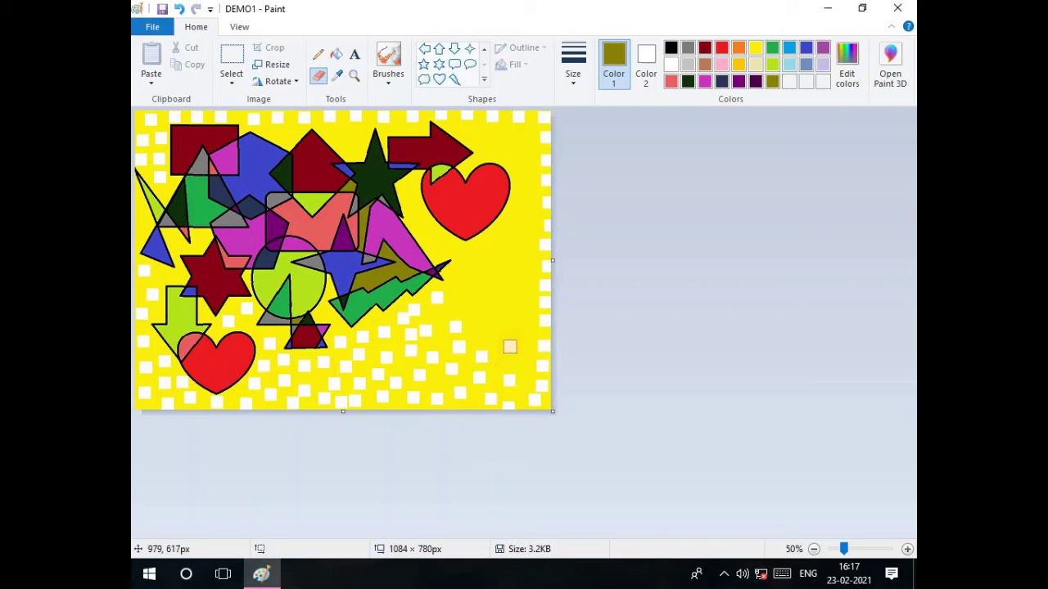
pyautogui.click(491, 321)
pyautogui.click(476, 280)
pyautogui.click(468, 305)
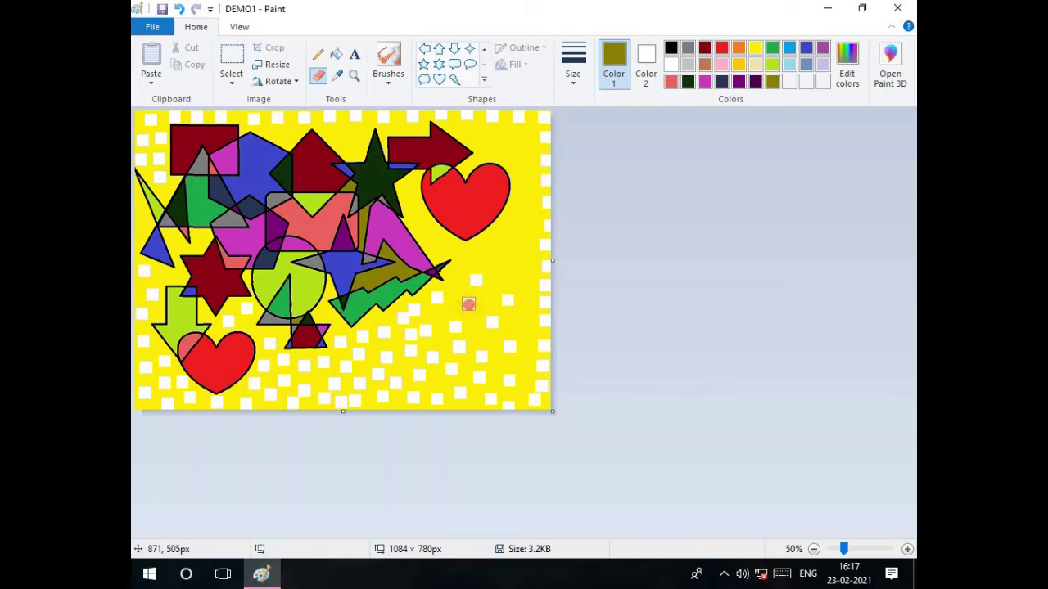
pyautogui.click(492, 256)
pyautogui.click(515, 235)
pyautogui.click(520, 267)
pyautogui.click(528, 187)
pyautogui.click(514, 143)
pyautogui.click(495, 136)
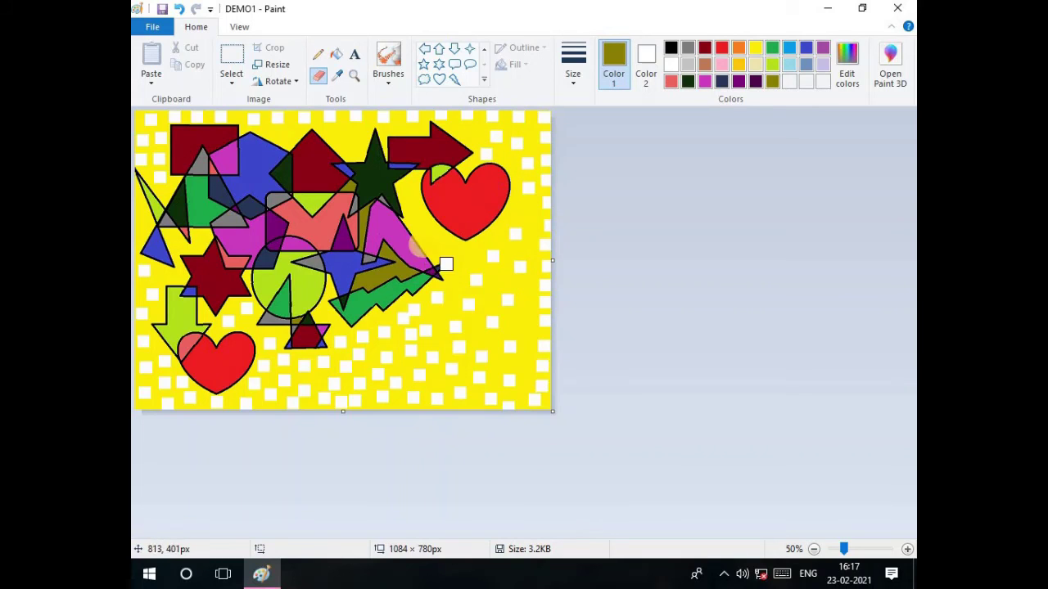
pyautogui.click(505, 260)
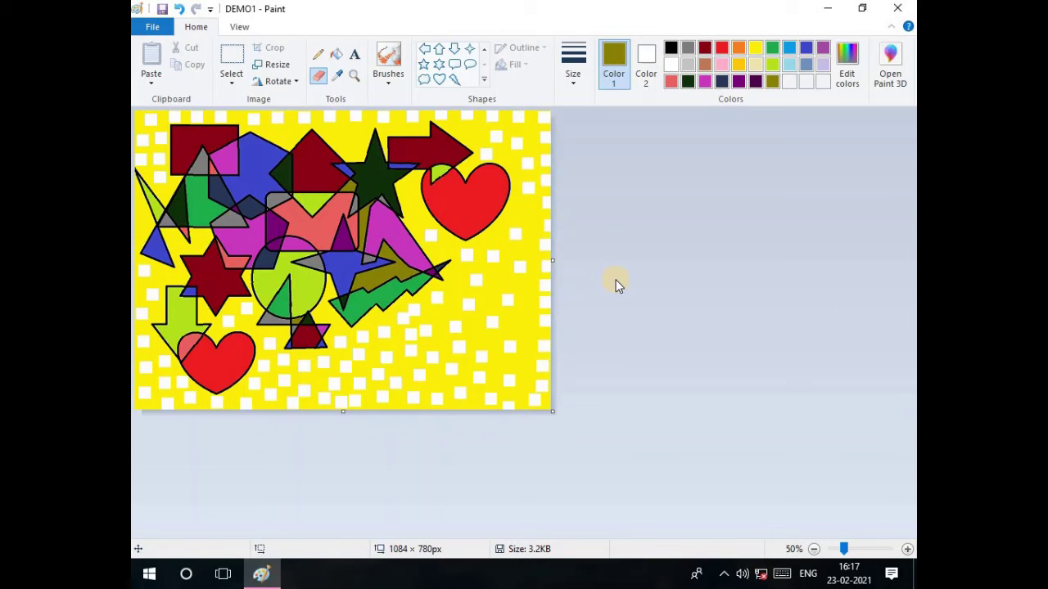
# Step: Check the spotted drawing at 100% zoom, return to 50%, and undo the eraser spots on the right side of the canvas
pyautogui.click(851, 549)
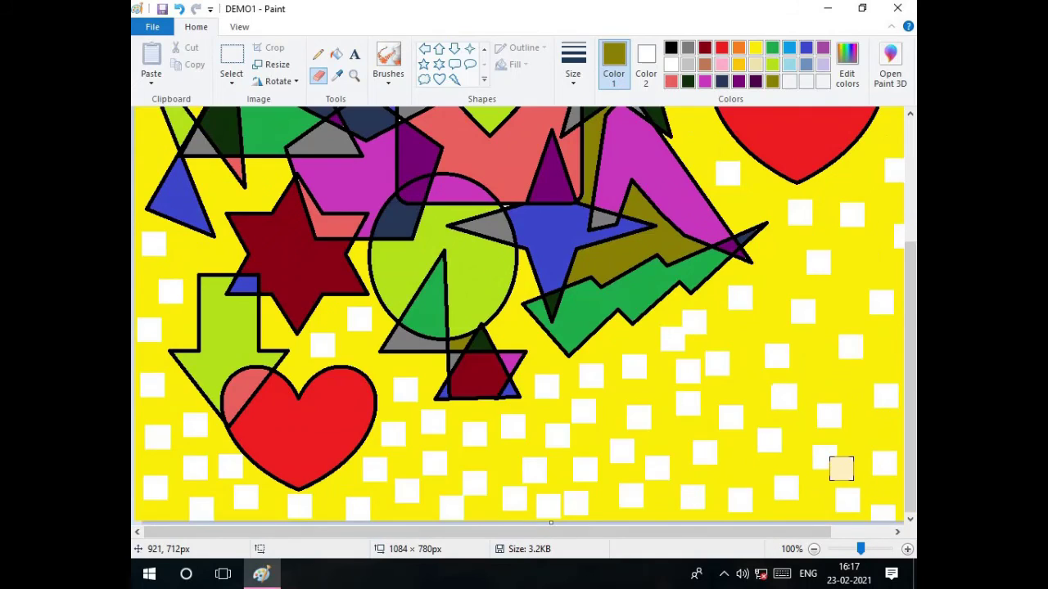
pyautogui.scroll(5, 841, 468)
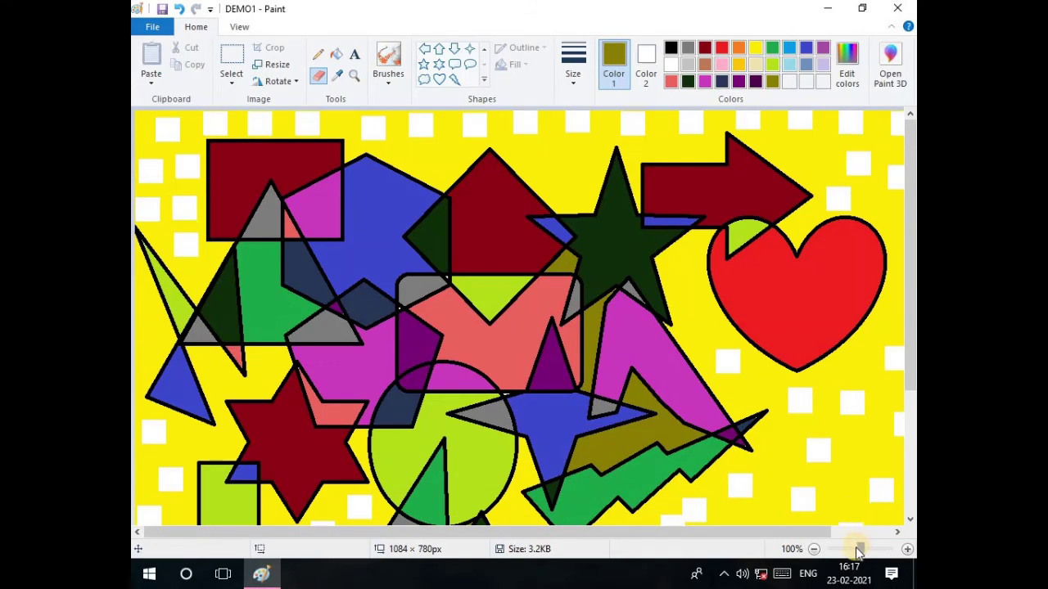
pyautogui.moveTo(857, 553); pyautogui.dragTo(844, 549)
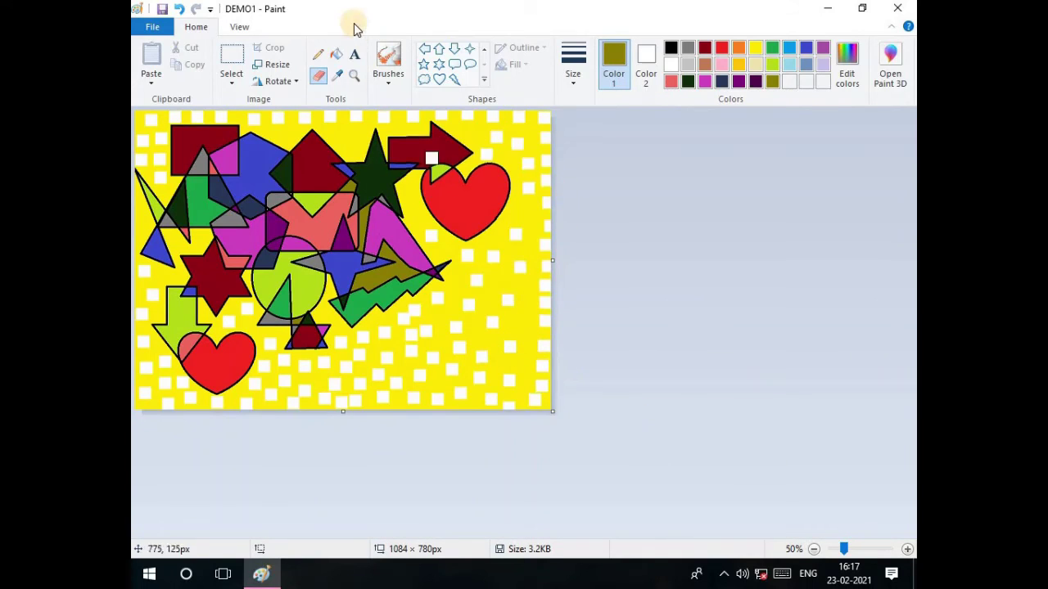
pyautogui.click(185, 10)
pyautogui.click(185, 10)
pyautogui.click(185, 10)
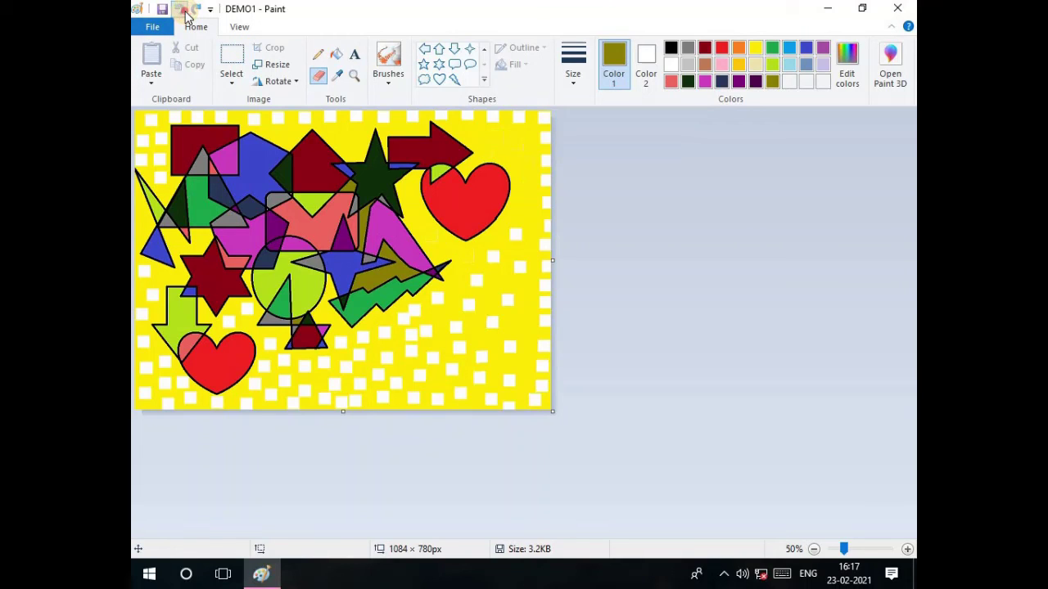
pyautogui.click(185, 10)
pyautogui.click(185, 10)
pyautogui.click(185, 10)
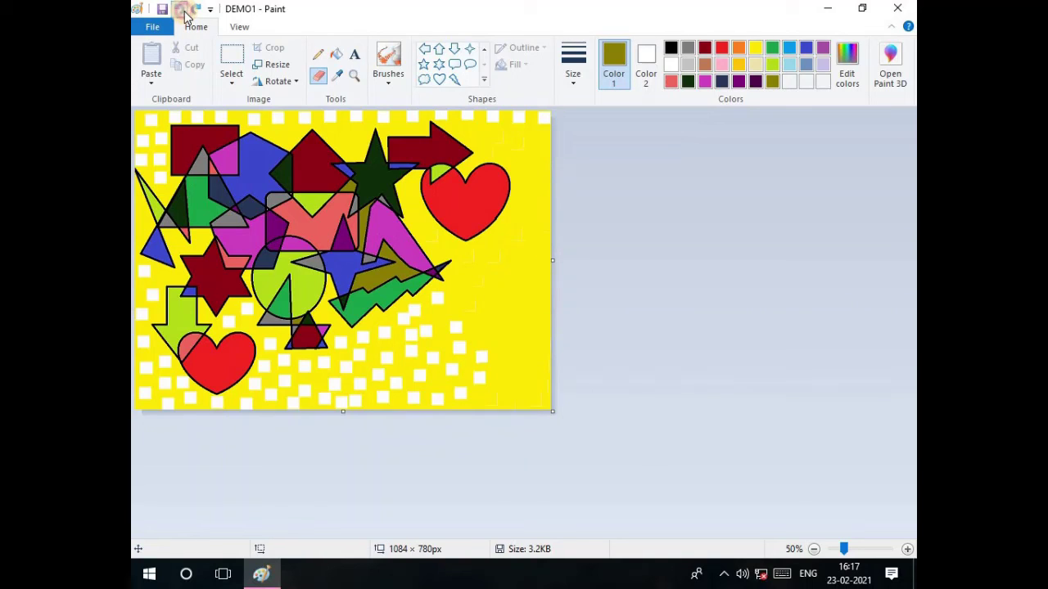
pyautogui.click(185, 10)
pyautogui.click(185, 9)
pyautogui.click(185, 9)
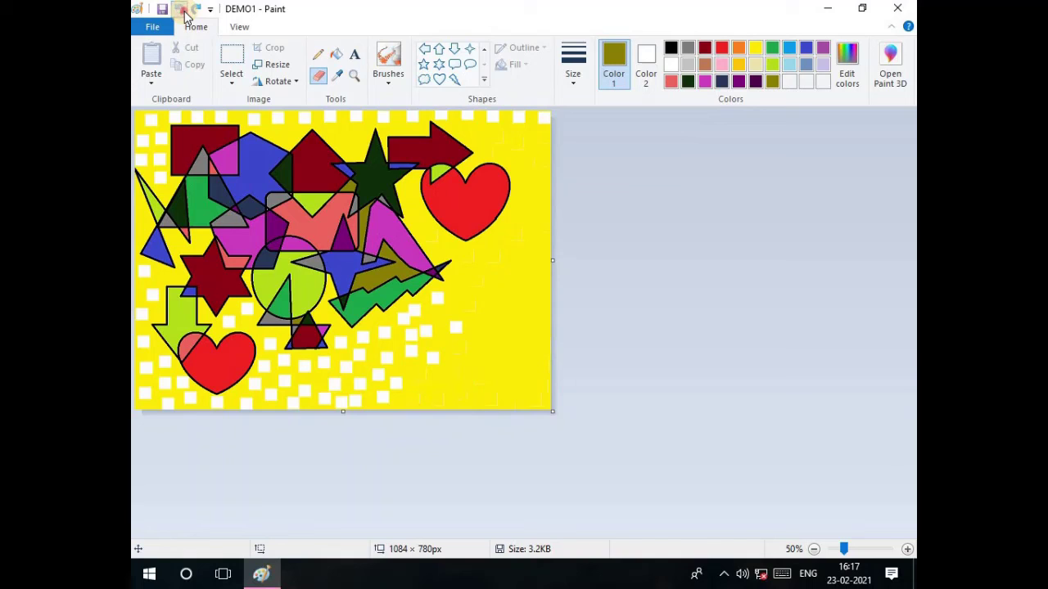
pyautogui.click(185, 10)
pyautogui.click(185, 10)
pyautogui.click(185, 10)
pyautogui.click(185, 10)
pyautogui.click(185, 9)
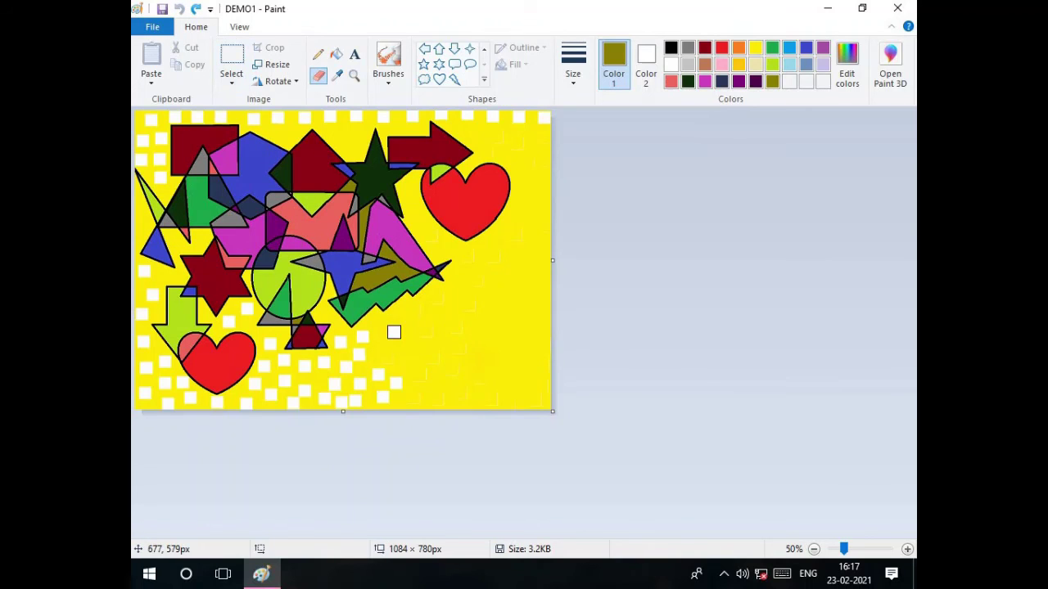
# Step: Try a single eraser spot in the yellow area below the upper right heart and undo it
pyautogui.click(480, 340)
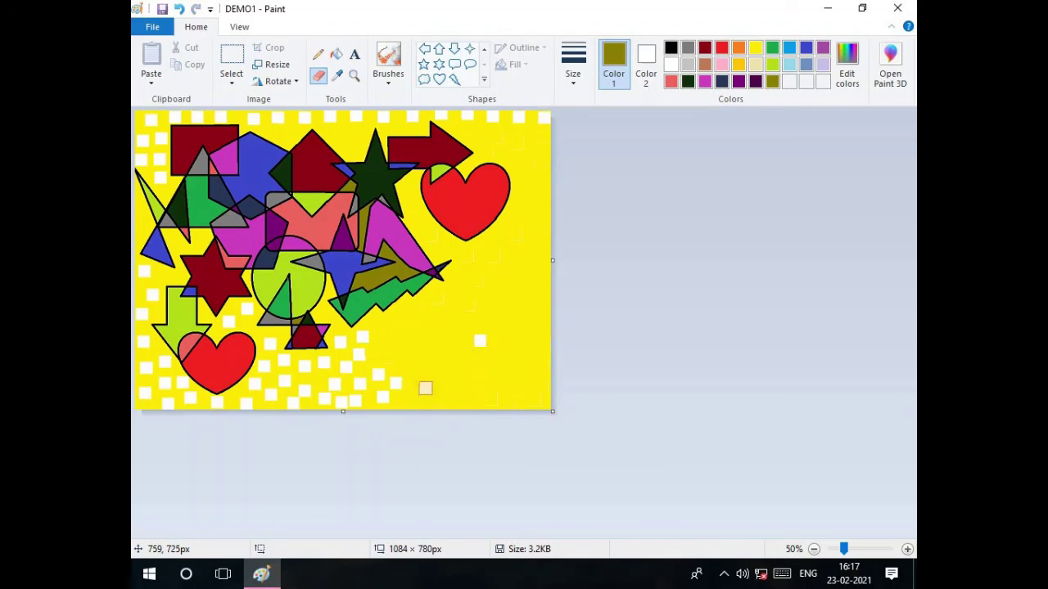
pyautogui.click(180, 9)
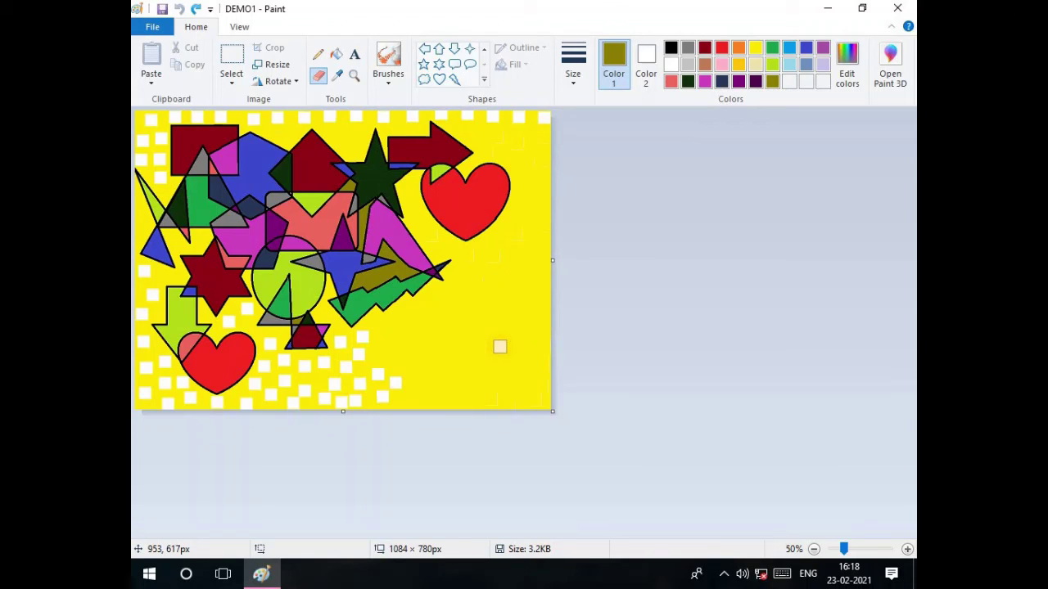
# Step: Magnify the drawing with the Magnifier up to 800% around the upper right red heart
pyautogui.click(353, 76)
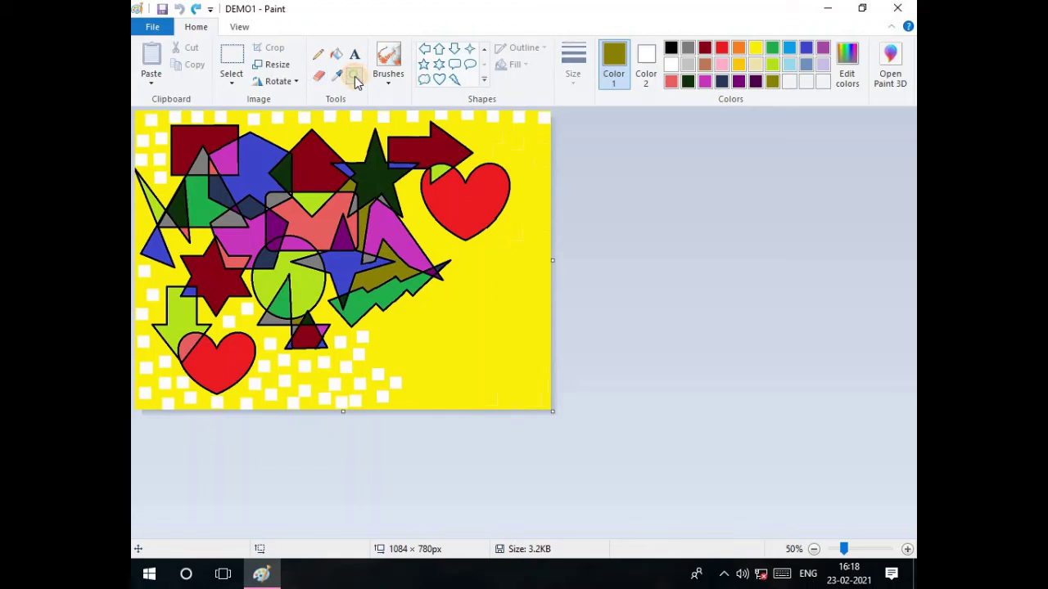
pyautogui.click(351, 211)
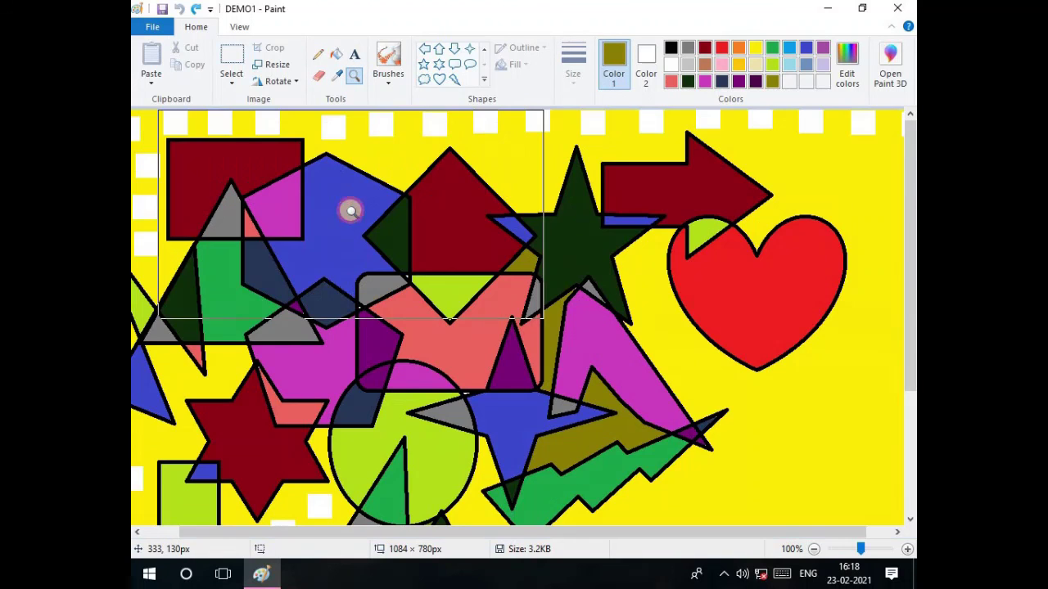
pyautogui.click(762, 398)
pyautogui.click(557, 257)
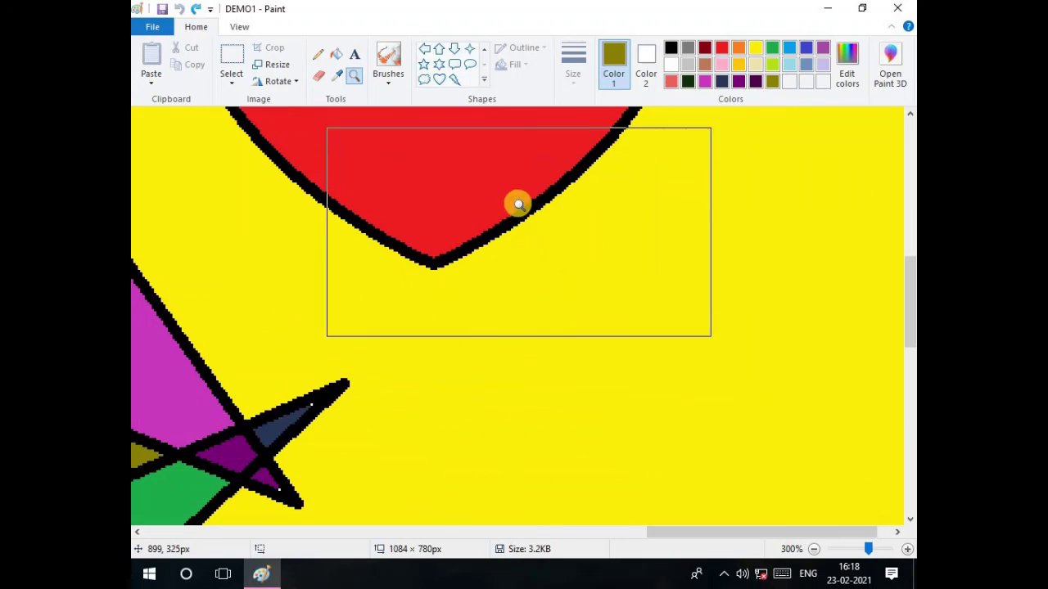
pyautogui.click(524, 201)
pyautogui.click(525, 202)
pyautogui.click(532, 205)
pyautogui.click(534, 209)
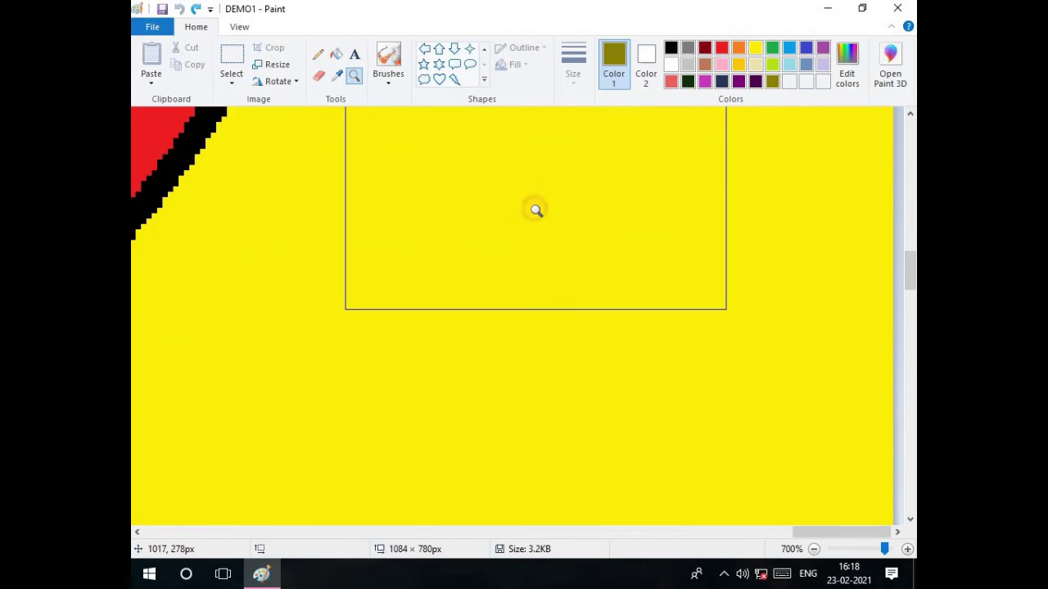
pyautogui.click(538, 212)
pyautogui.scroll(3, 591, 363)
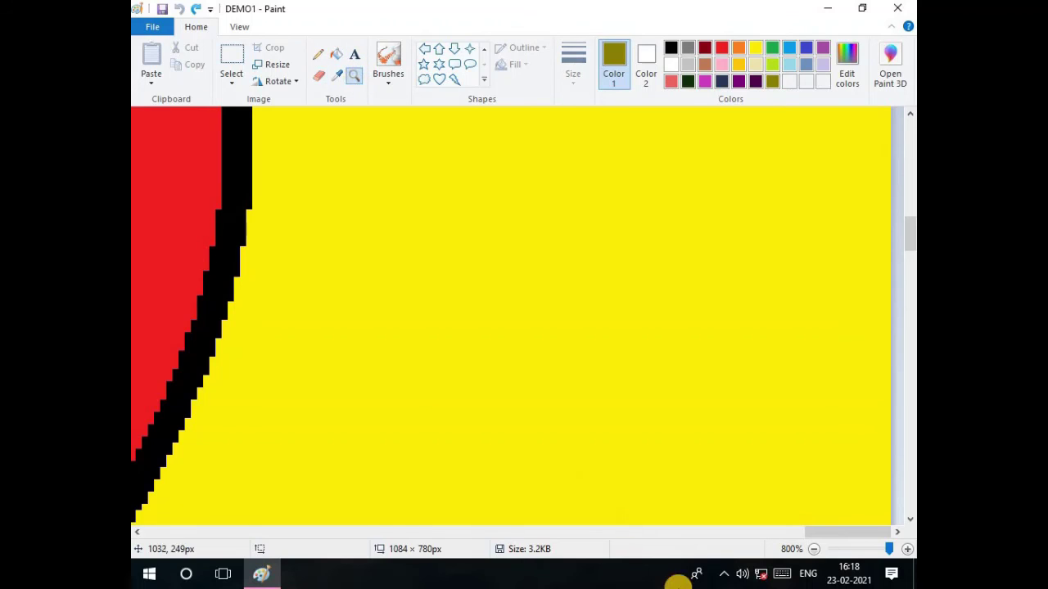
# Step: Zoom the drawing out from the magnified heart to 25% and return to 50%
pyautogui.click(850, 550)
pyautogui.click(848, 548)
pyautogui.click(848, 548)
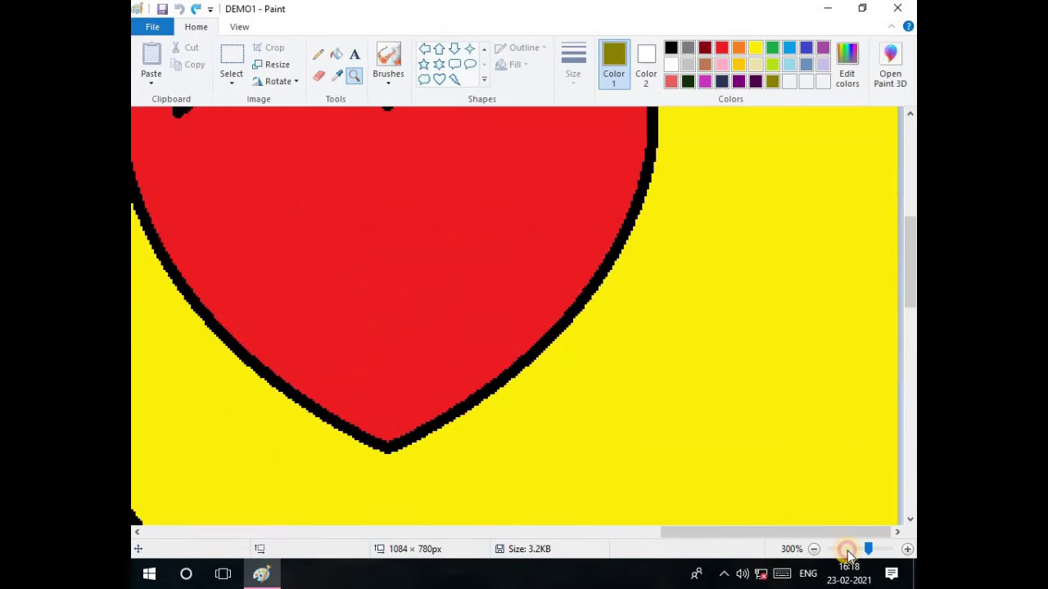
pyautogui.click(849, 552)
pyautogui.click(848, 550)
pyautogui.scroll(3, 666, 417)
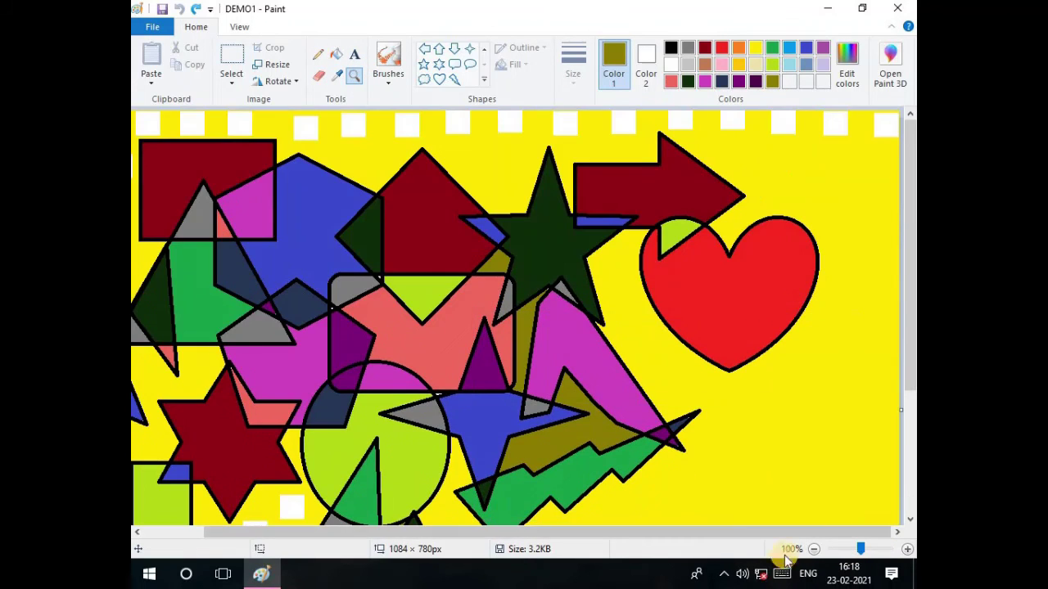
pyautogui.click(836, 552)
pyautogui.click(836, 552)
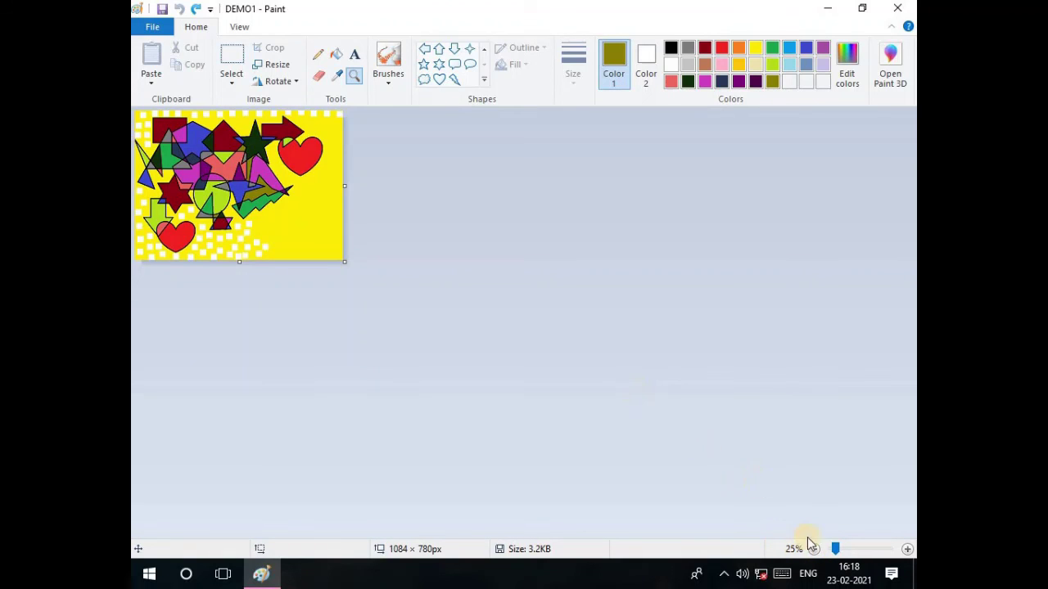
pyautogui.click(843, 548)
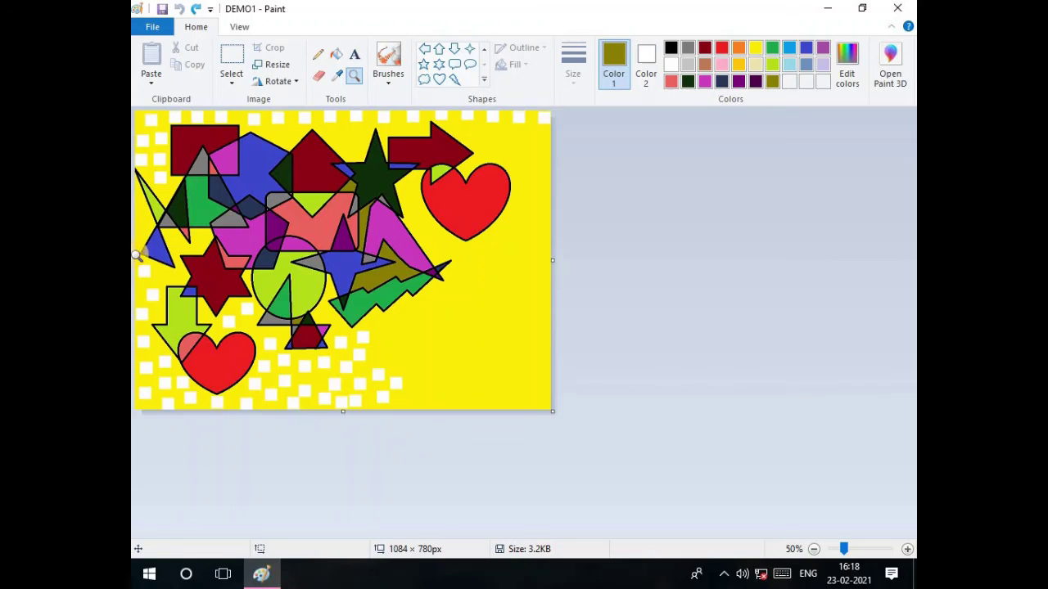
# Step: Add the text "DIFFERENT SHAPES" and place its text box in the empty yellow area below the green lightning shape
pyautogui.click(354, 57)
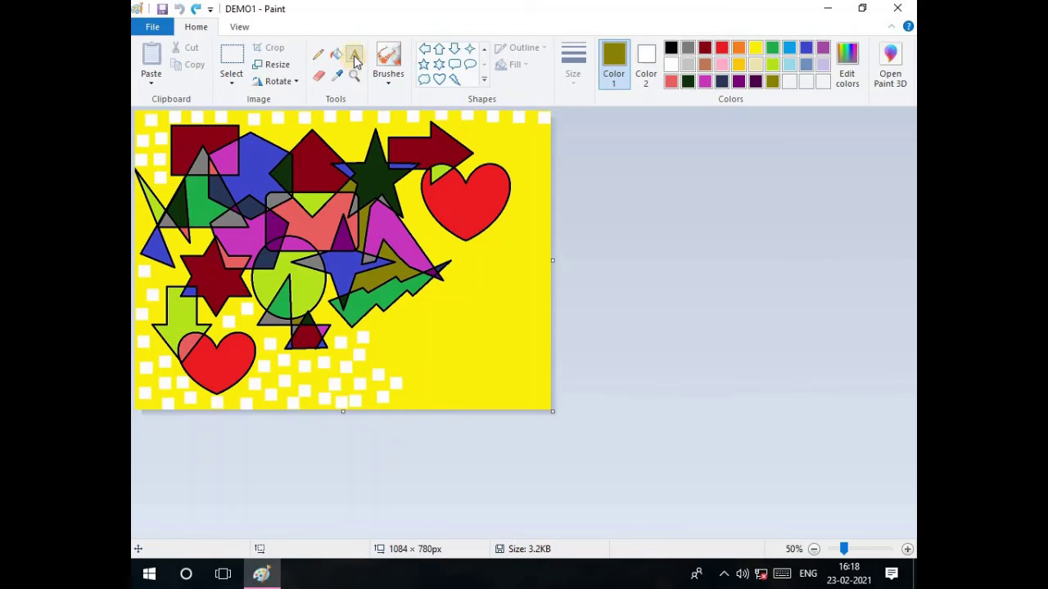
pyautogui.click(451, 305)
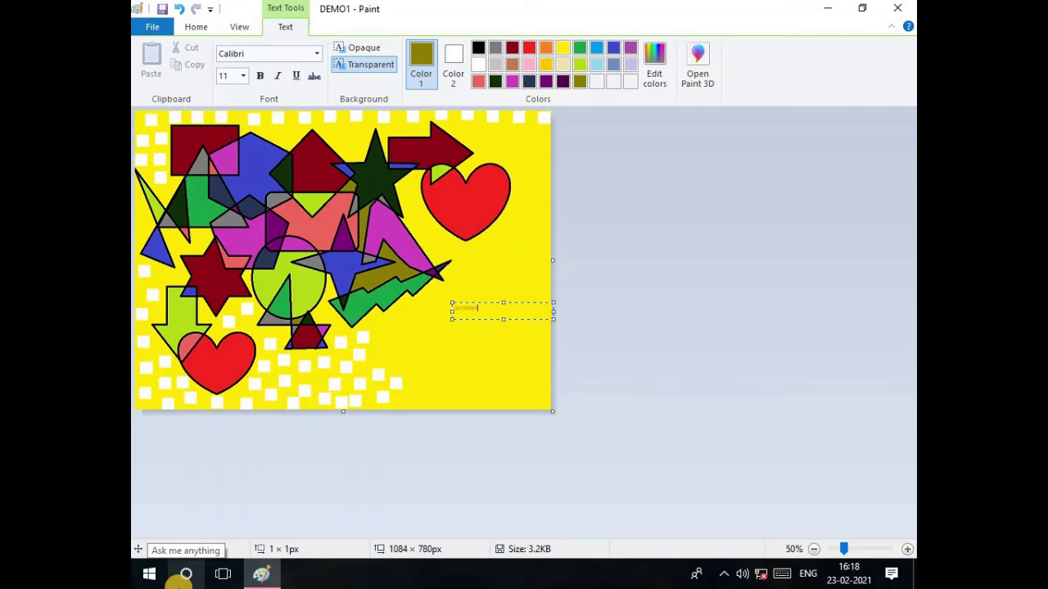
pyautogui.write('ing')
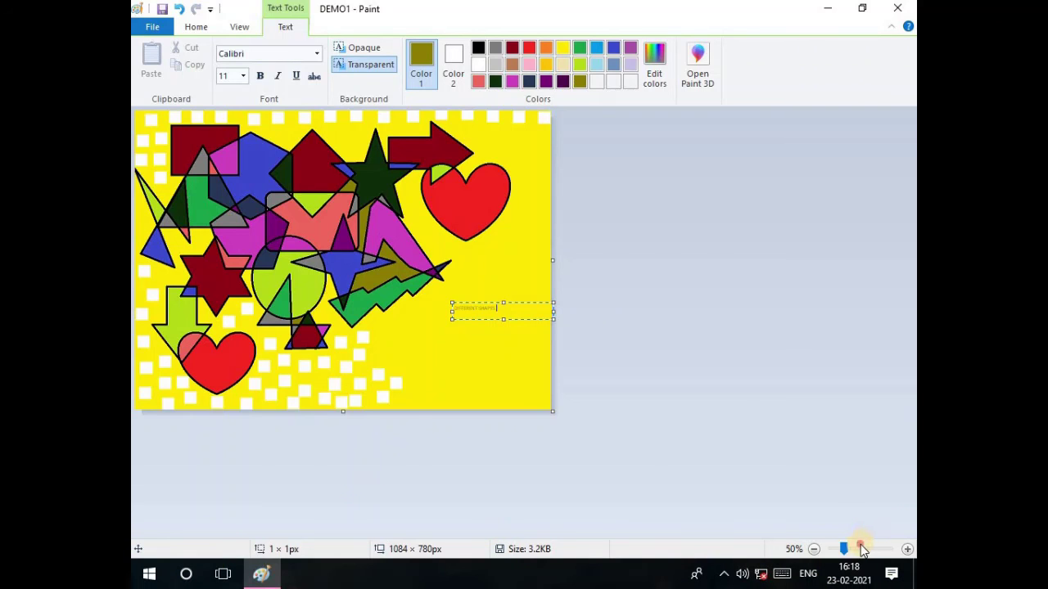
pyautogui.click(860, 548)
pyautogui.scroll(-2, 834, 492)
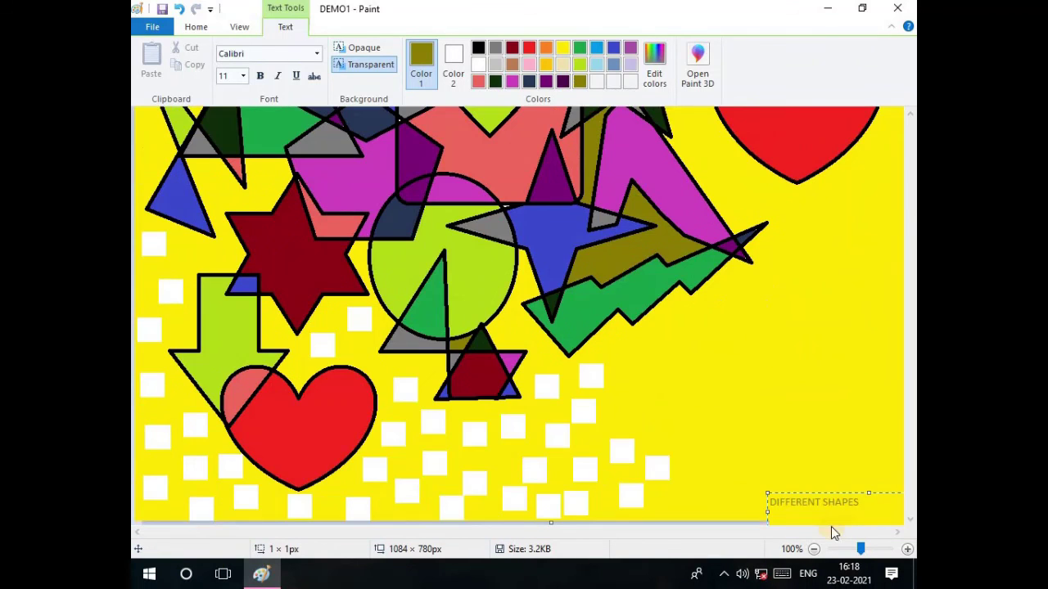
pyautogui.moveTo(793, 495); pyautogui.dragTo(722, 341)
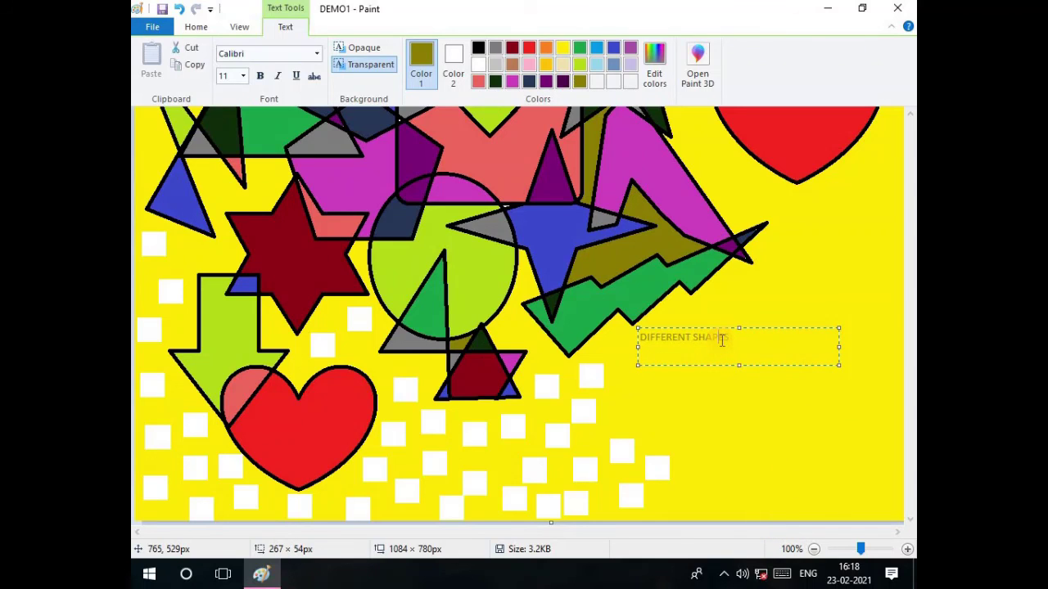
# Step: Try the Blackadder ITC and Brush Script MT fonts on the whole text
pyautogui.hotkey('ctrl', 'a')
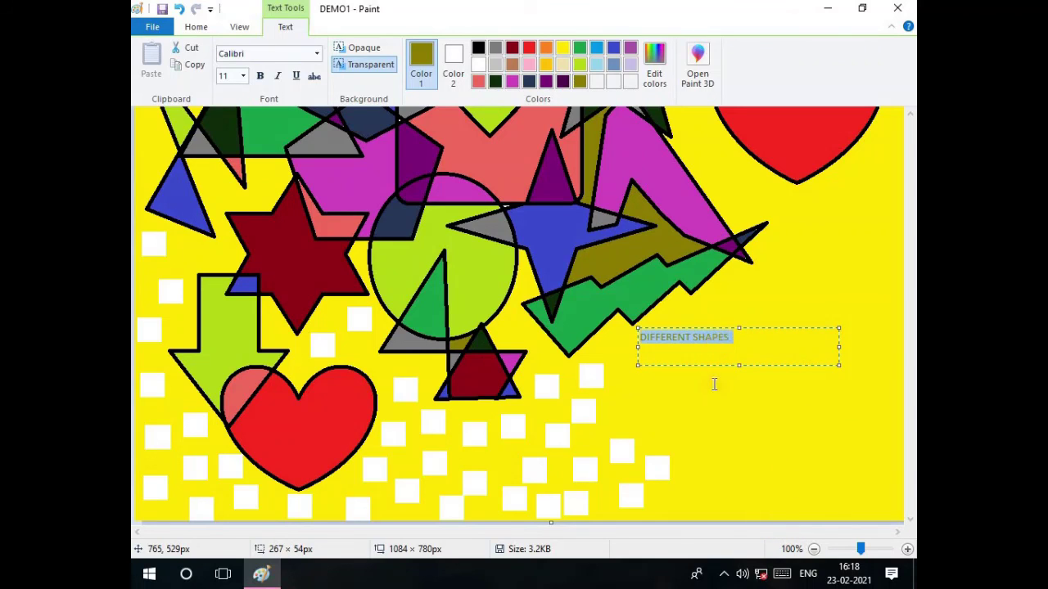
pyautogui.click(319, 55)
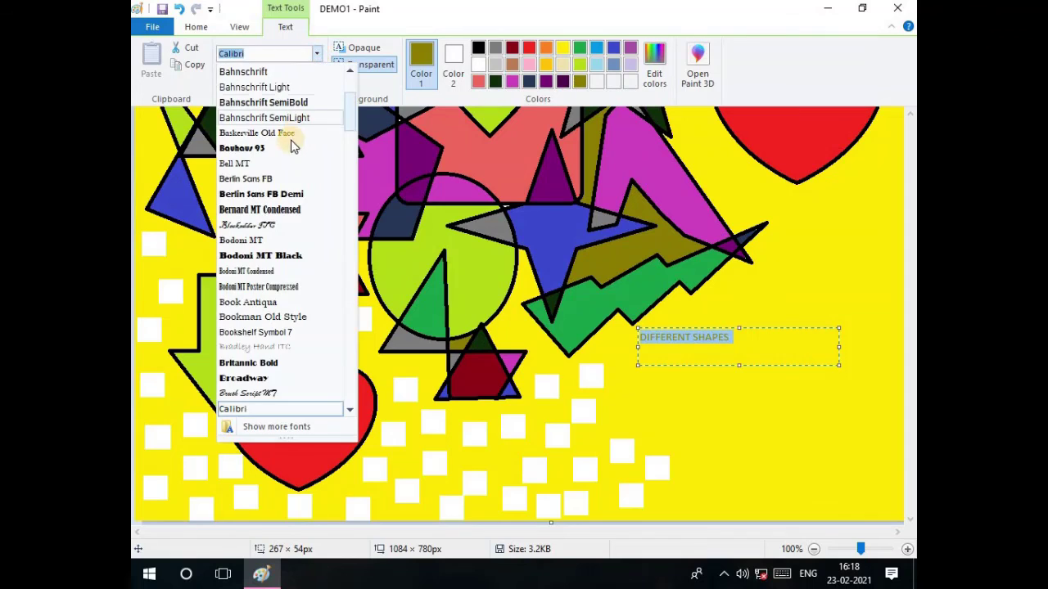
pyautogui.click(268, 221)
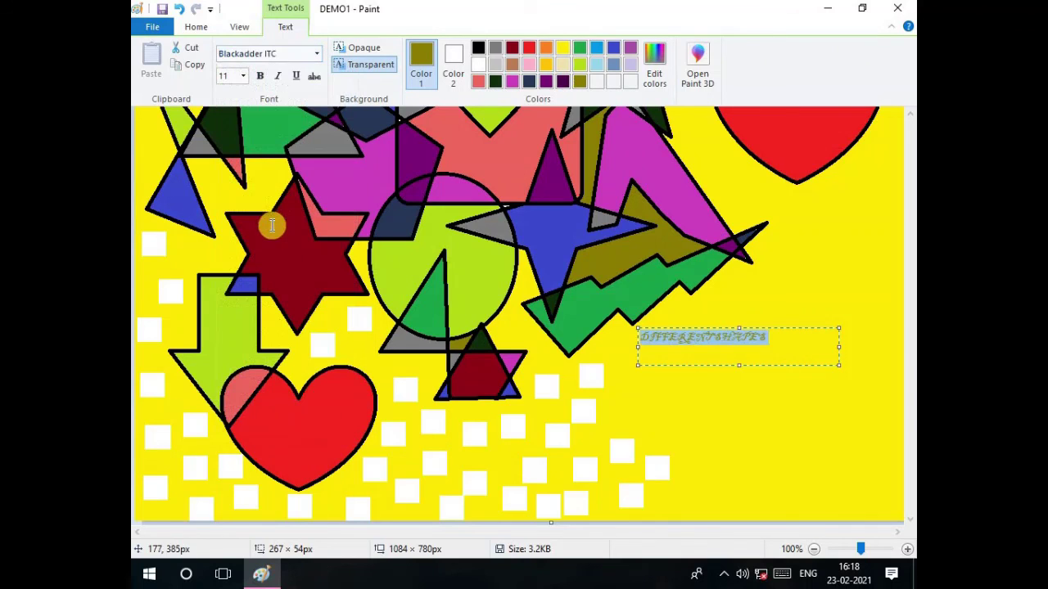
pyautogui.click(318, 56)
pyautogui.scroll(-4, 293, 164)
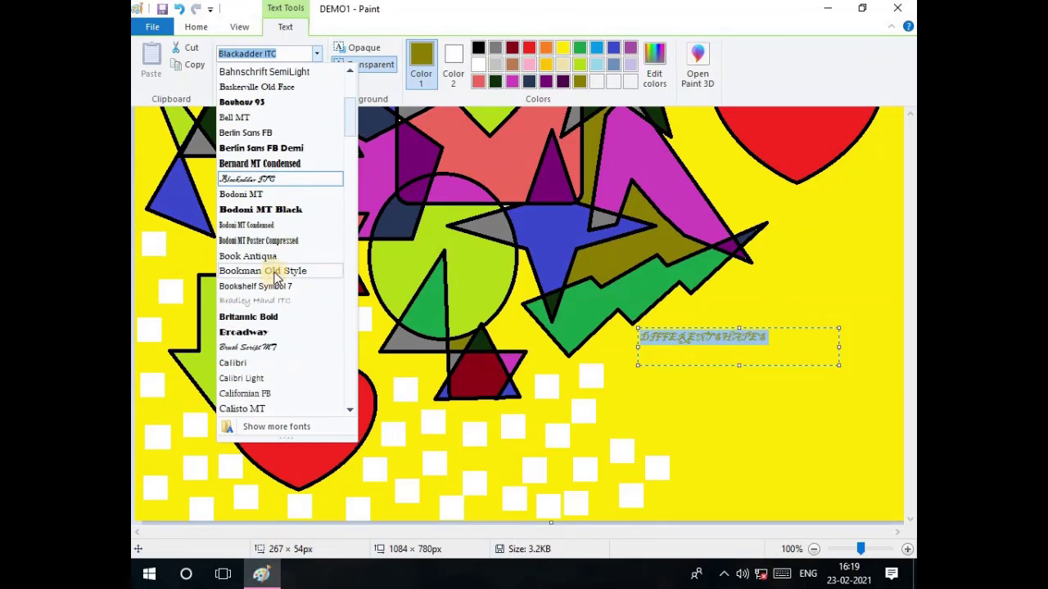
pyautogui.scroll(-2, 276, 304)
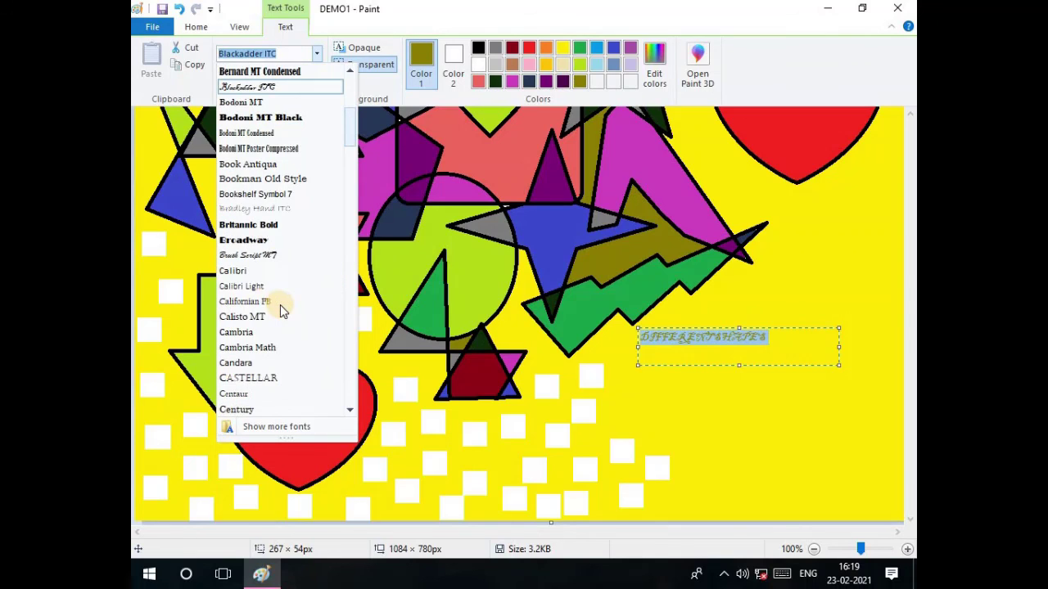
pyautogui.click(255, 256)
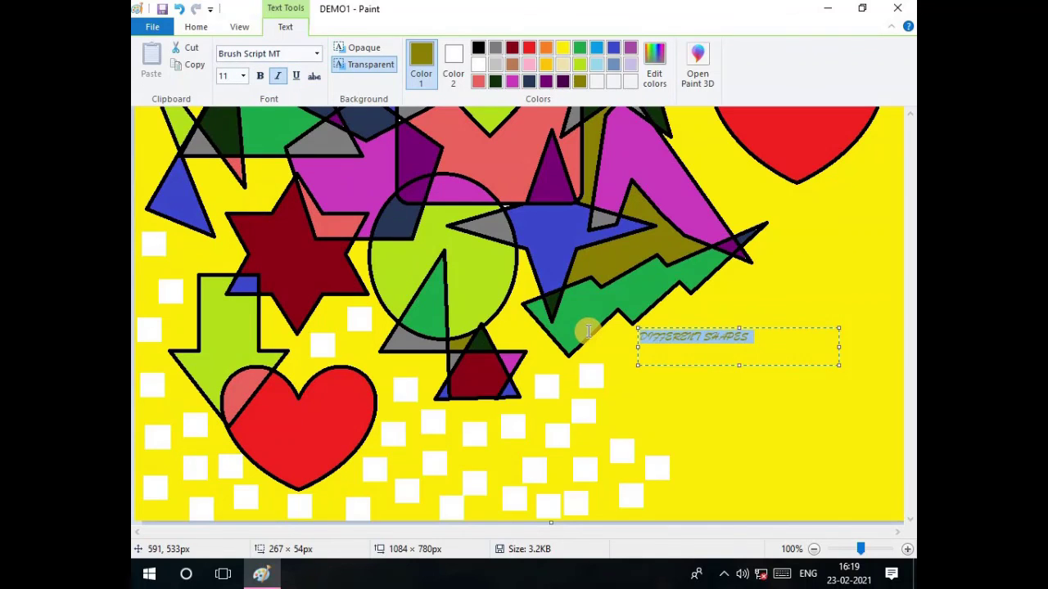
# Step: Replace the text with "Different Shapres and Different Color" and set its font to French Script MT
pyautogui.press('Delete')
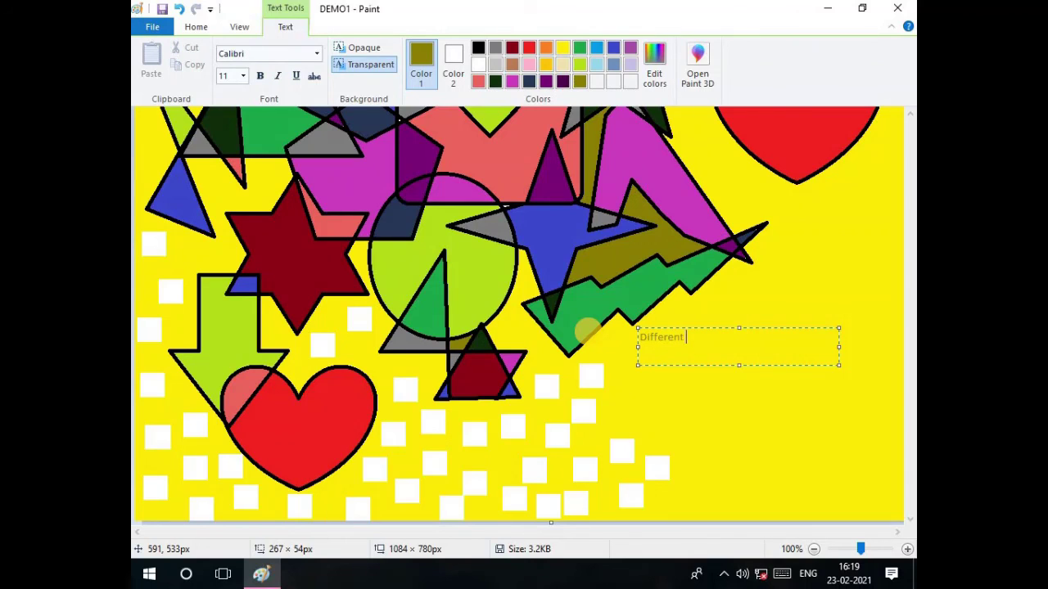
pyautogui.write('Shapres and Different Color')
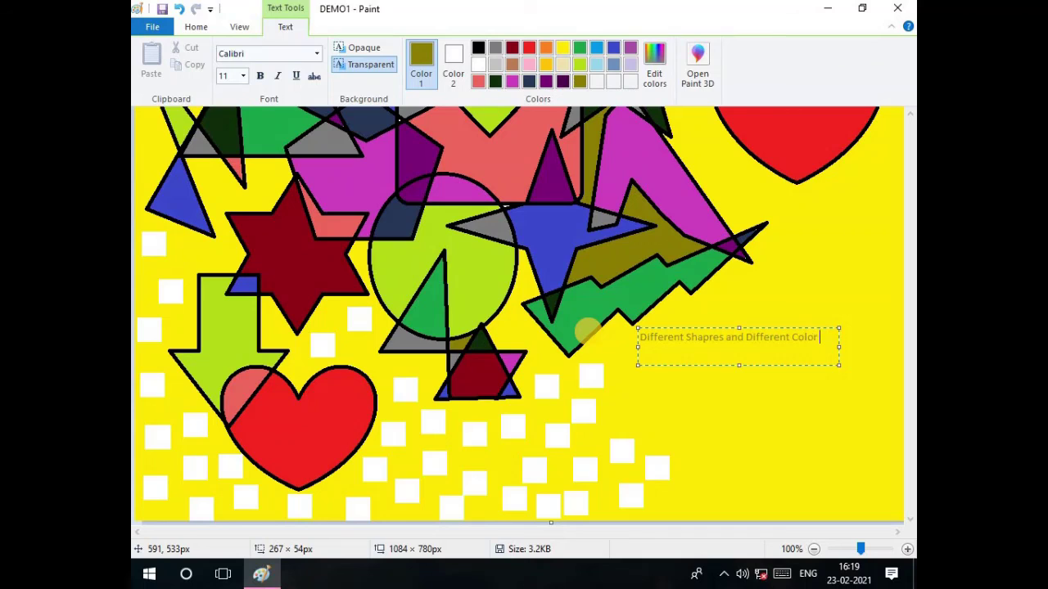
pyautogui.hotkey('ctrl', 'a')
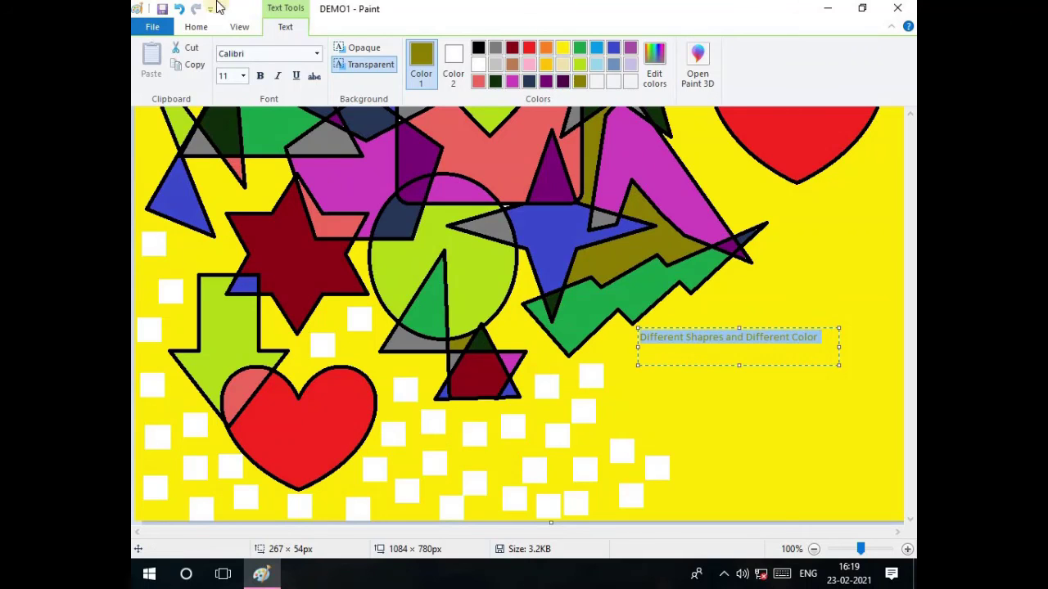
pyautogui.click(316, 54)
pyautogui.scroll(-10, 271, 148)
pyautogui.scroll(-6, 270, 164)
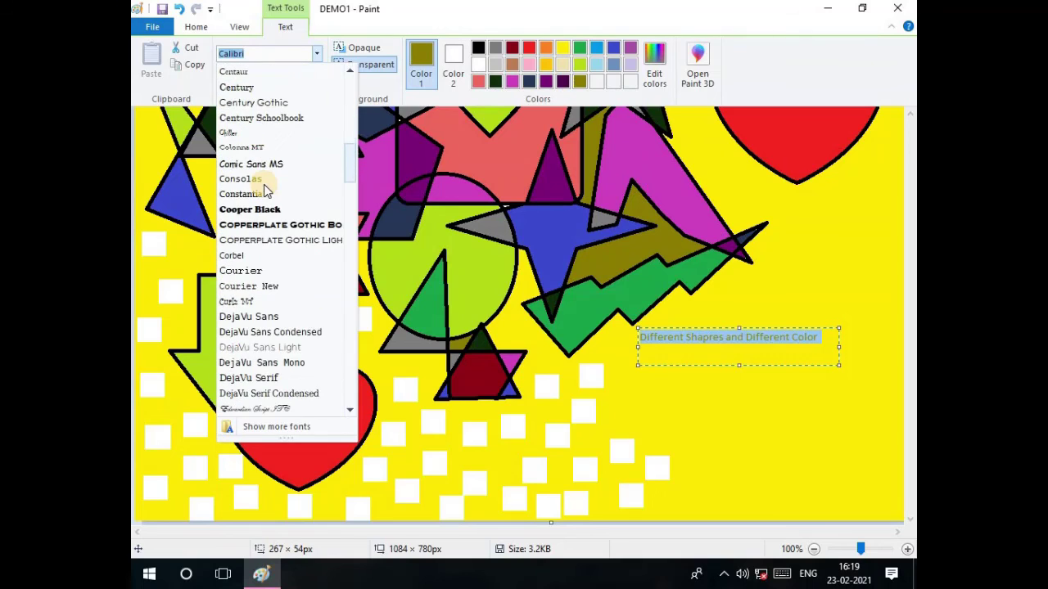
pyautogui.scroll(-7, 264, 278)
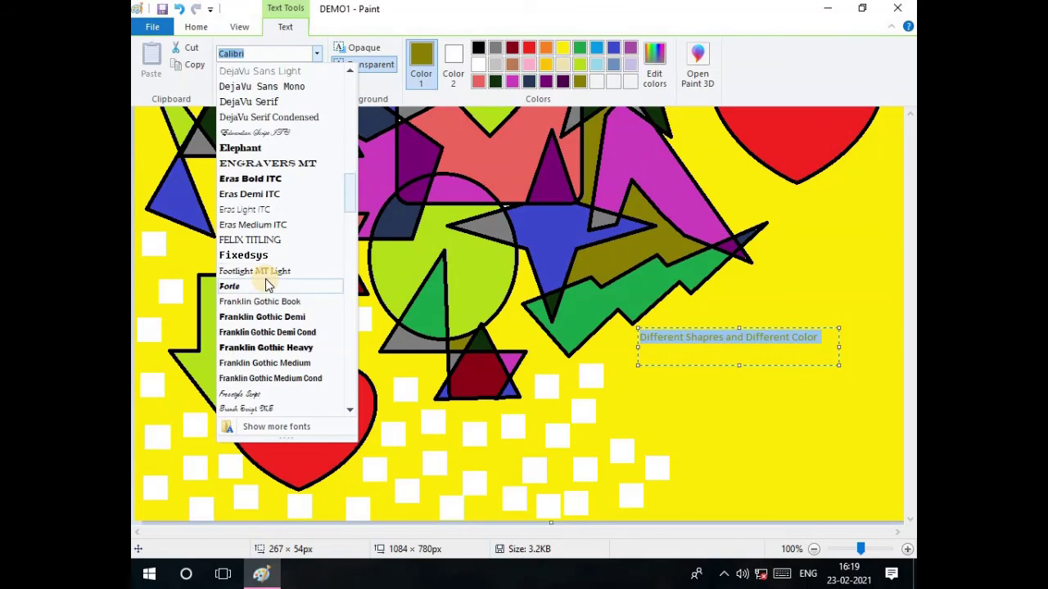
pyautogui.click(257, 224)
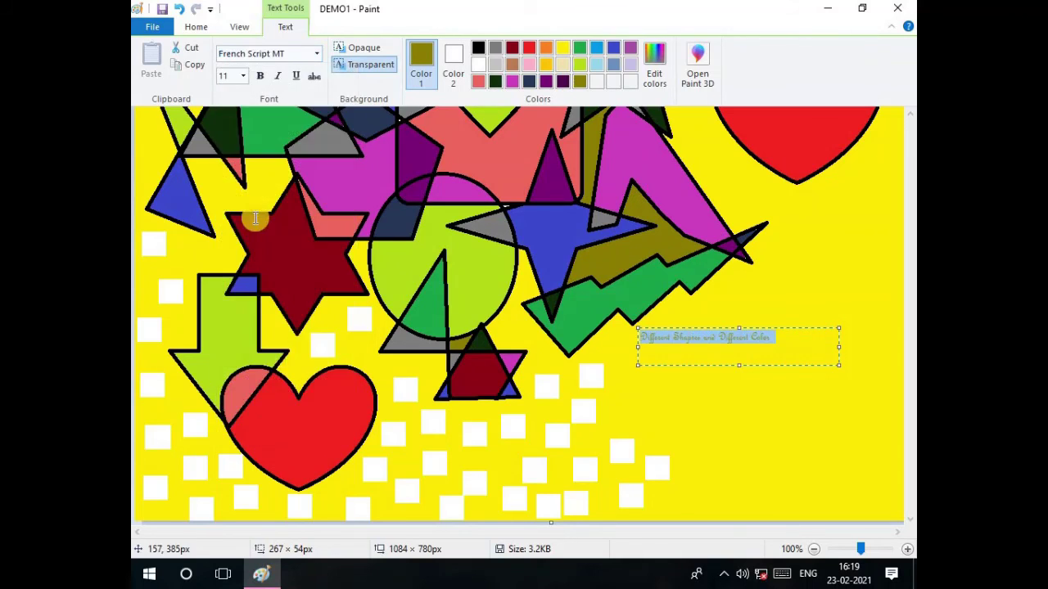
# Step: Set the text's font size to 36, enlarge its box to about 349 × 156 px, and place the text on the canvas
pyautogui.click(243, 75)
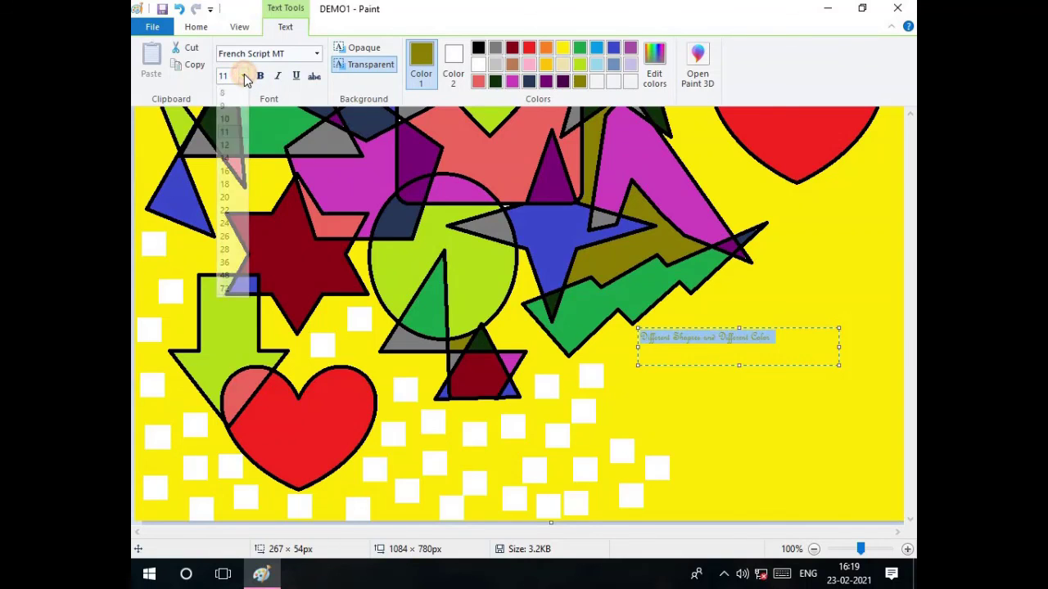
pyautogui.click(228, 261)
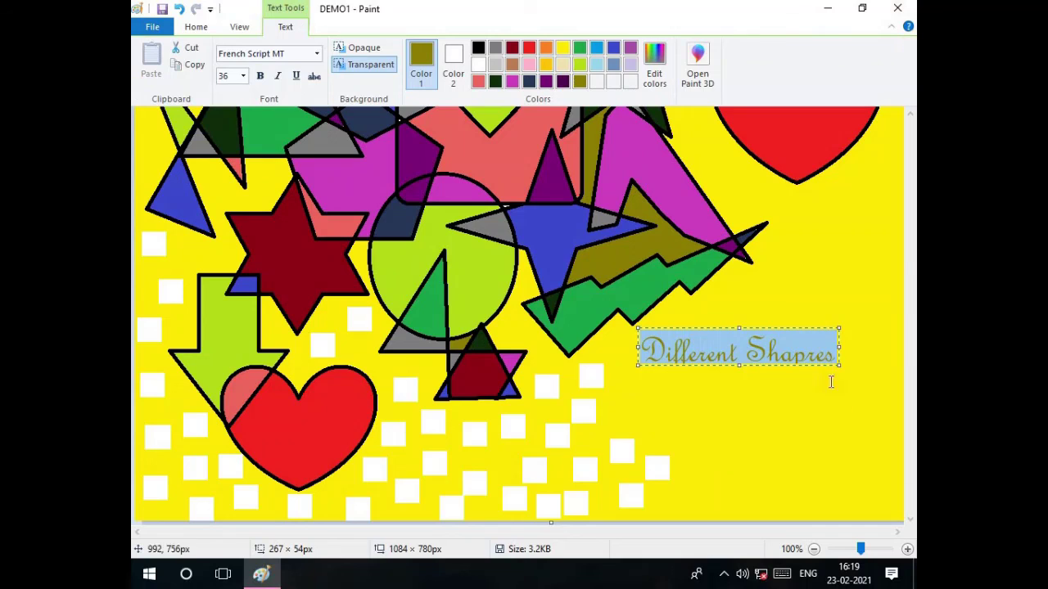
pyautogui.moveTo(839, 346); pyautogui.dragTo(902, 347)
pyautogui.moveTo(763, 365); pyautogui.dragTo(761, 443)
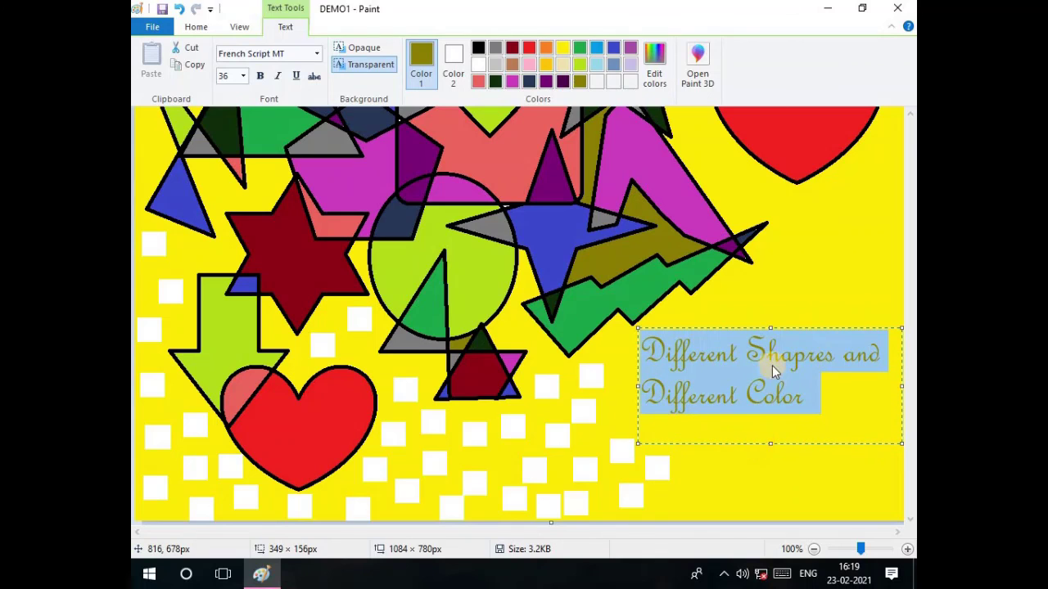
pyautogui.click(804, 299)
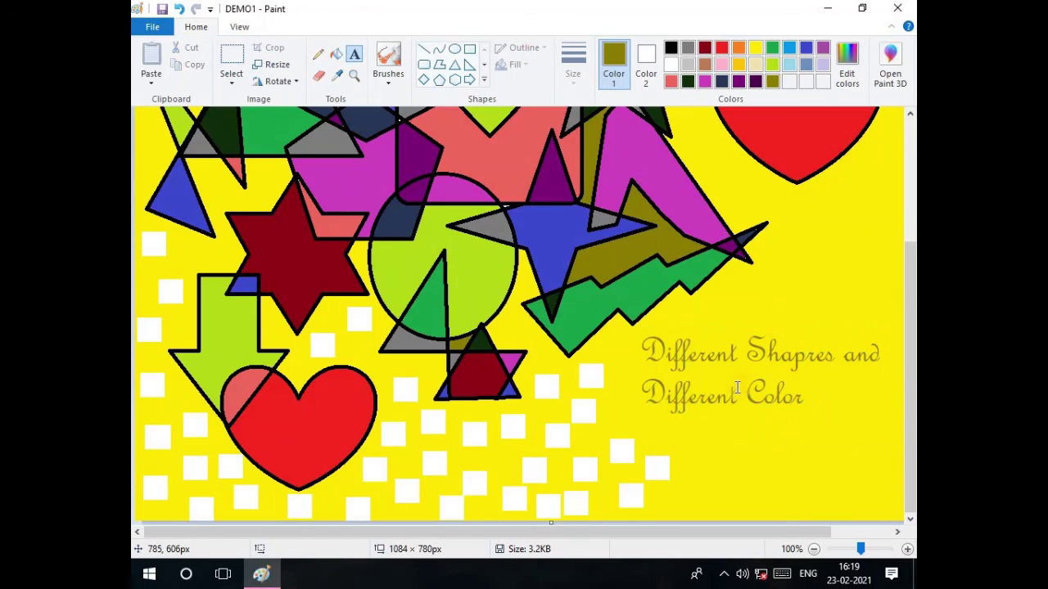
pyautogui.click(729, 329)
pyautogui.click(713, 369)
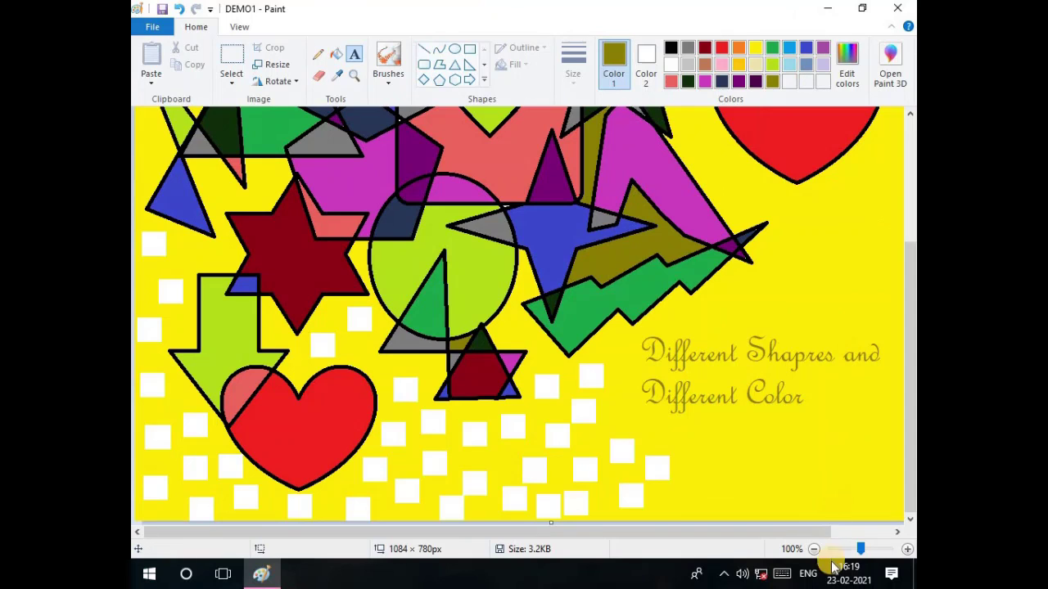
# Step: Look over the lettering and the upper part of the drawing at 100% and return to 50% zoom
pyautogui.moveTo(833, 526); pyautogui.dragTo(899, 529)
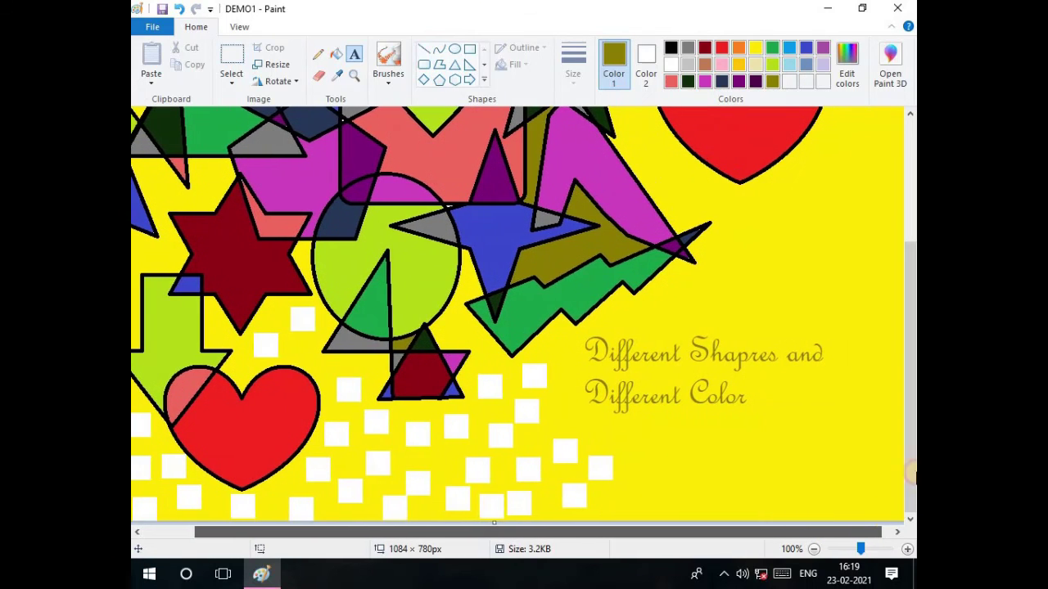
pyautogui.moveTo(906, 387); pyautogui.dragTo(906, 266)
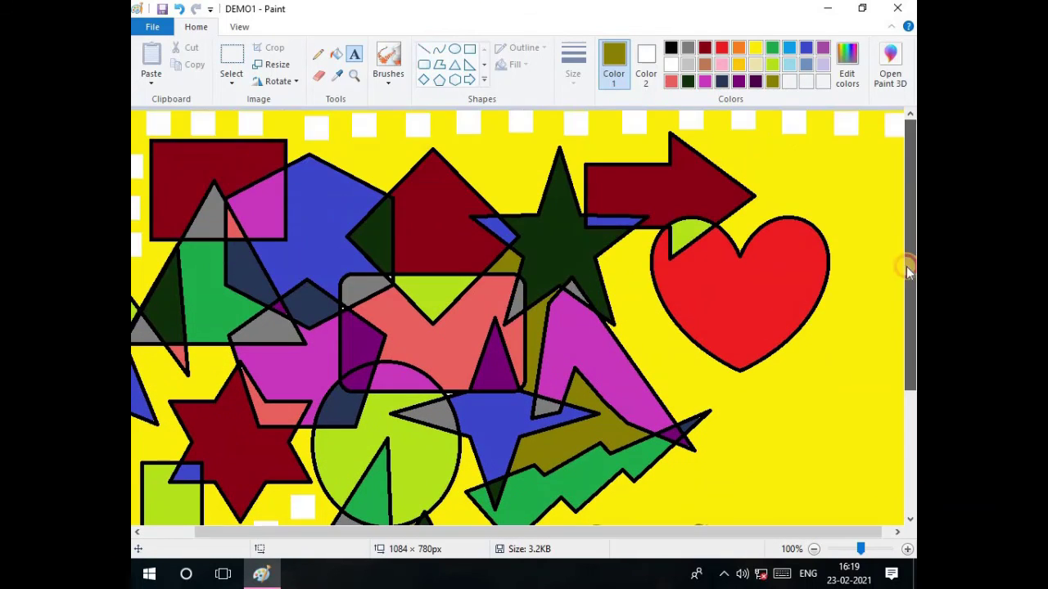
pyautogui.click(856, 548)
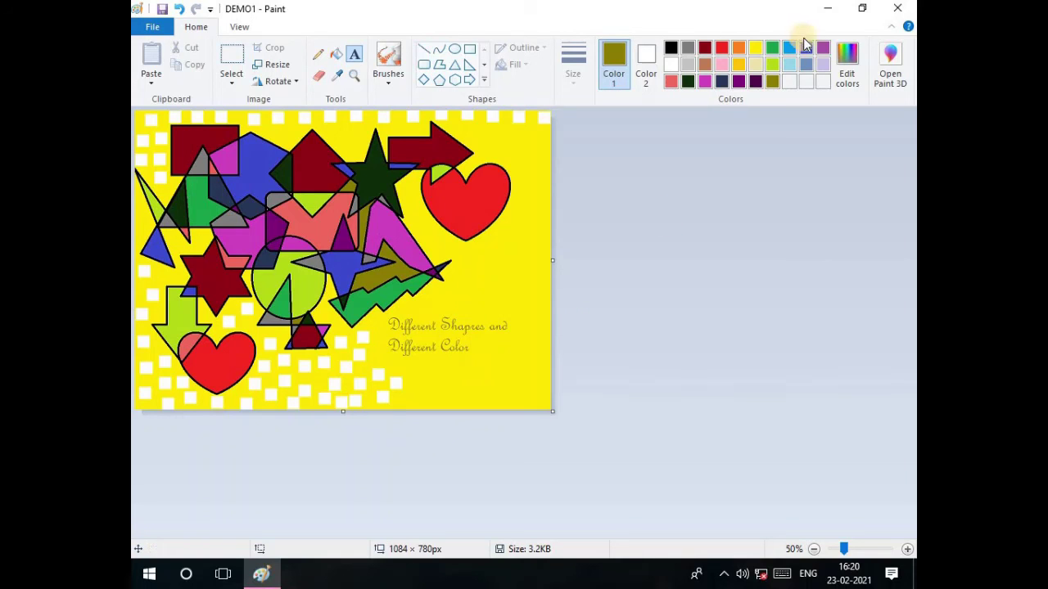
pyautogui.click(847, 63)
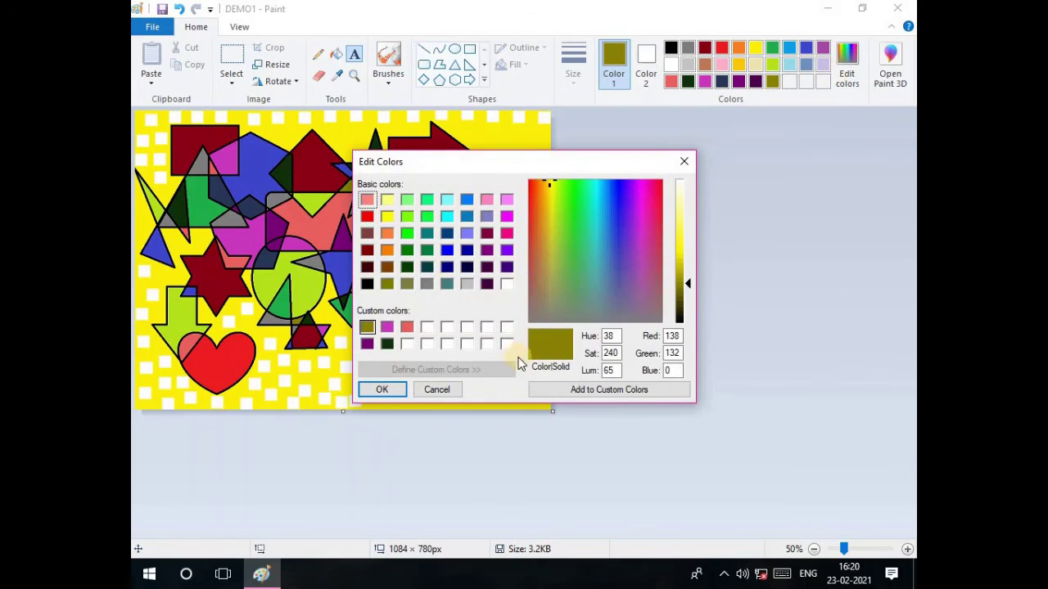
pyautogui.moveTo(687, 257)
pyautogui.mouseDown()
pyautogui.moveTo(687, 216)
pyautogui.moveTo(686, 301)
pyautogui.moveTo(684, 211)
pyautogui.moveTo(686, 267)
pyautogui.mouseUp()
pyautogui.click(634, 229)
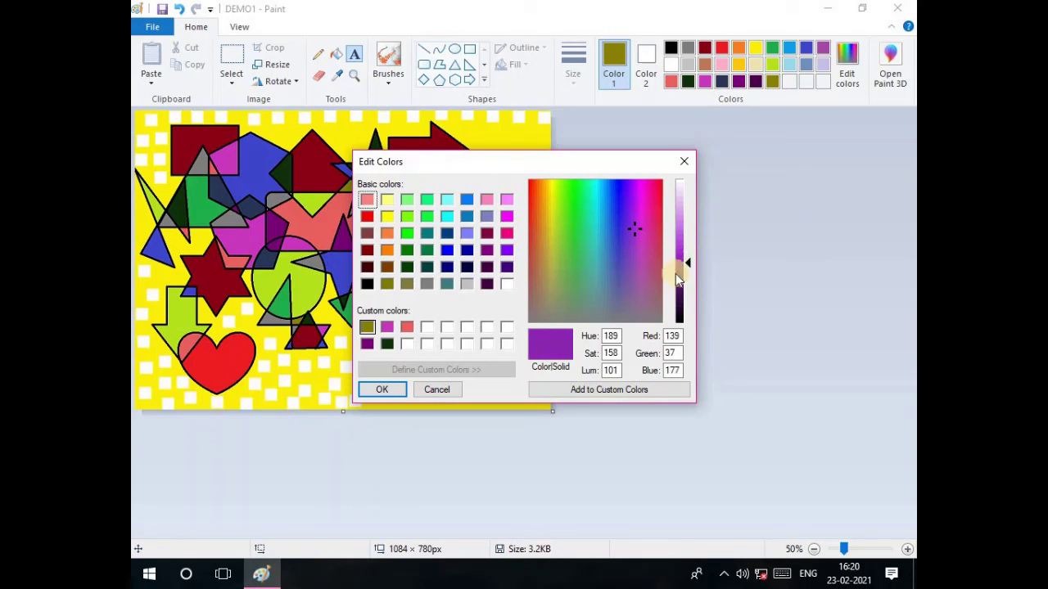
pyautogui.click(688, 160)
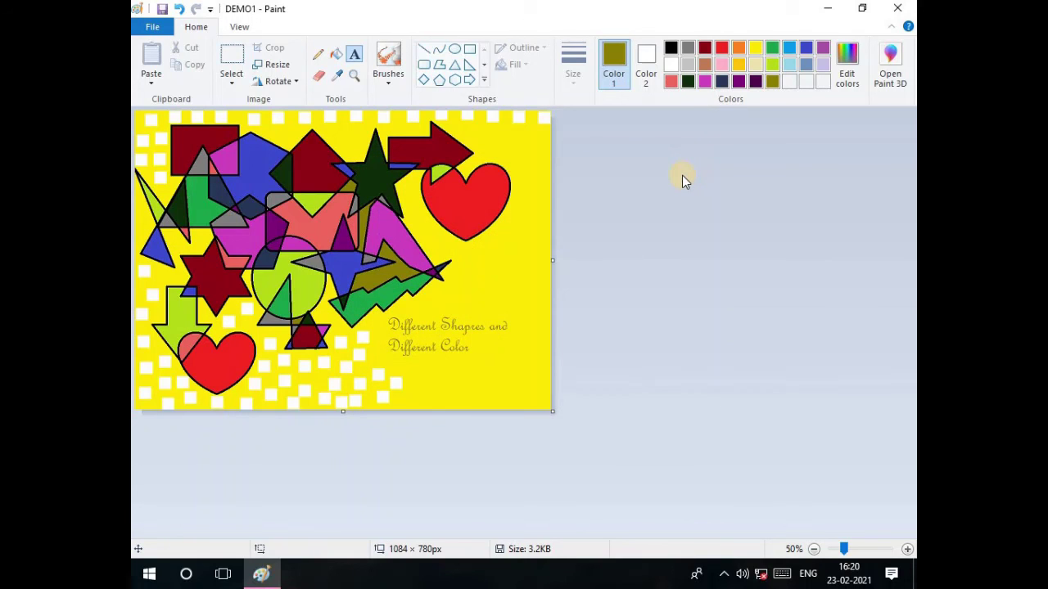